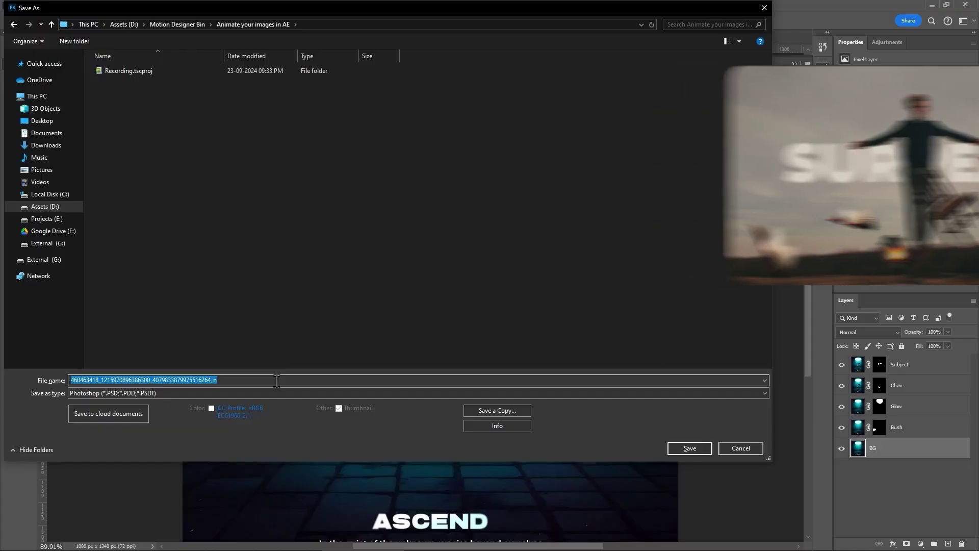
# Save the layered poster as Main Comp.psd and bring it into After Effects.
pyautogui.write('Main Comp')
pyautogui.click(693, 449)
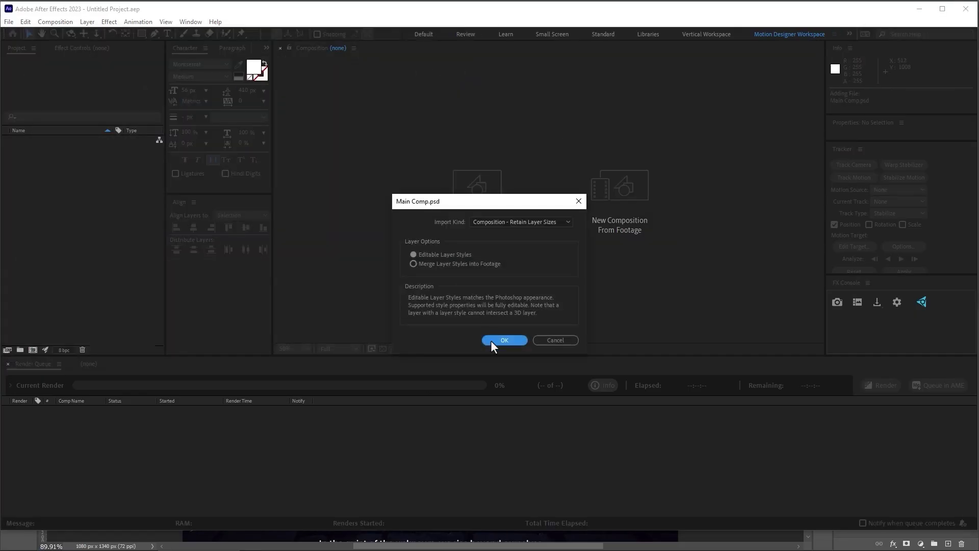
pyautogui.click(491, 341)
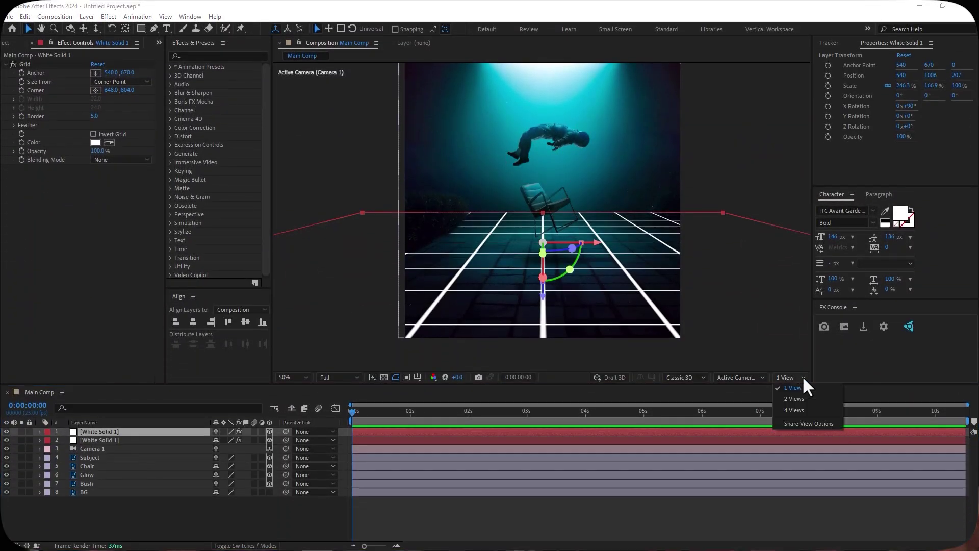
# Switch the viewer to 2 Views and set the grid solid's X Rotation to 0.
pyautogui.click(793, 399)
pyautogui.press('r')
pyautogui.click(229, 448)
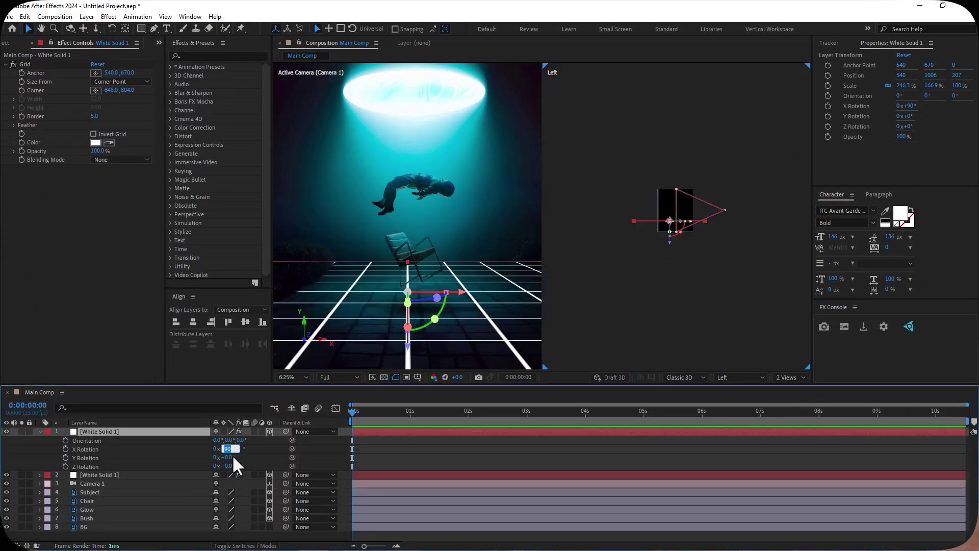
pyautogui.write('0')
pyautogui.press('Return')
# Move the grid solid back in depth and raise it to form a wall behind the subject.
pyautogui.scroll(4, 732, 241)
pyautogui.moveTo(734, 253); pyautogui.dragTo(629, 297)
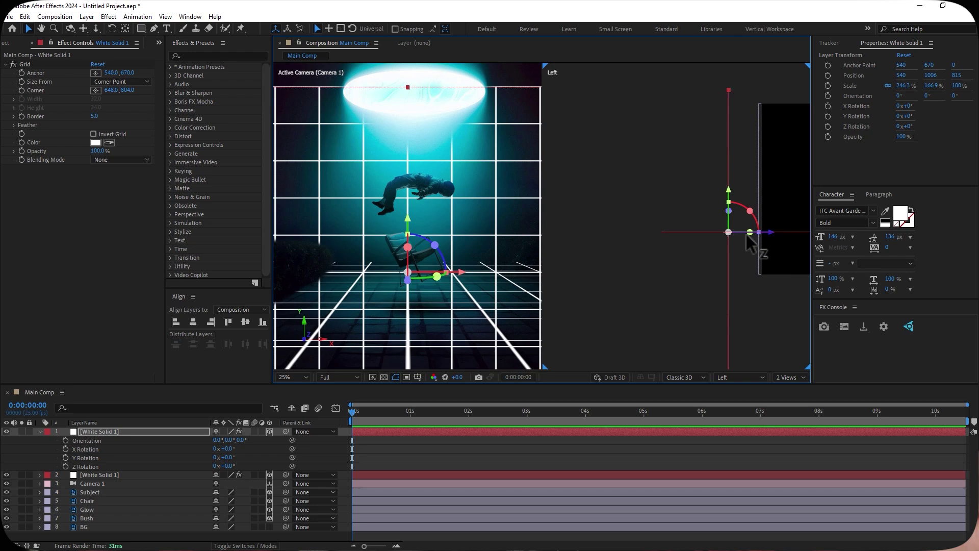
pyautogui.scroll(2, 747, 239)
pyautogui.moveTo(745, 248); pyautogui.dragTo(703, 250)
pyautogui.moveTo(658, 203); pyautogui.dragTo(657, 87)
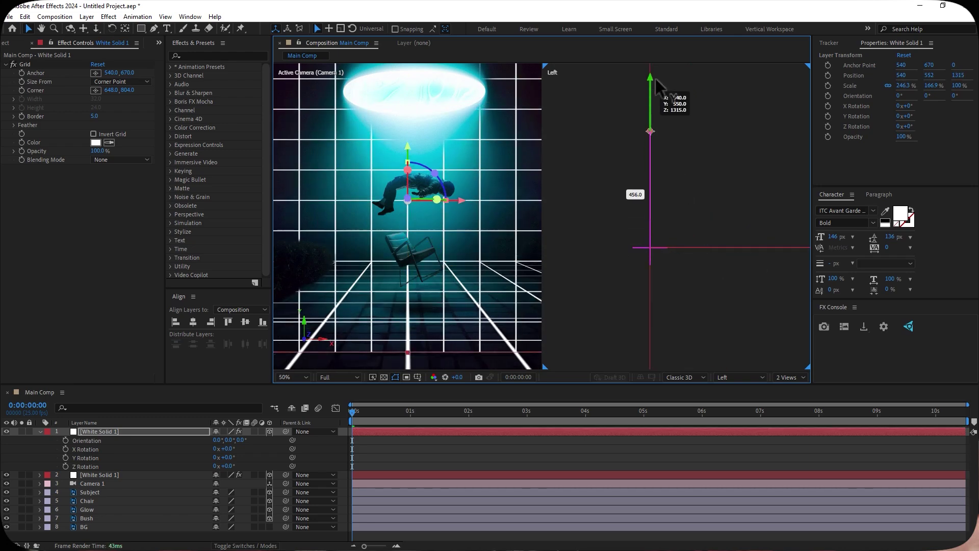
pyautogui.scroll(-2, 712, 223)
pyautogui.moveTo(674, 134); pyautogui.dragTo(670, 59)
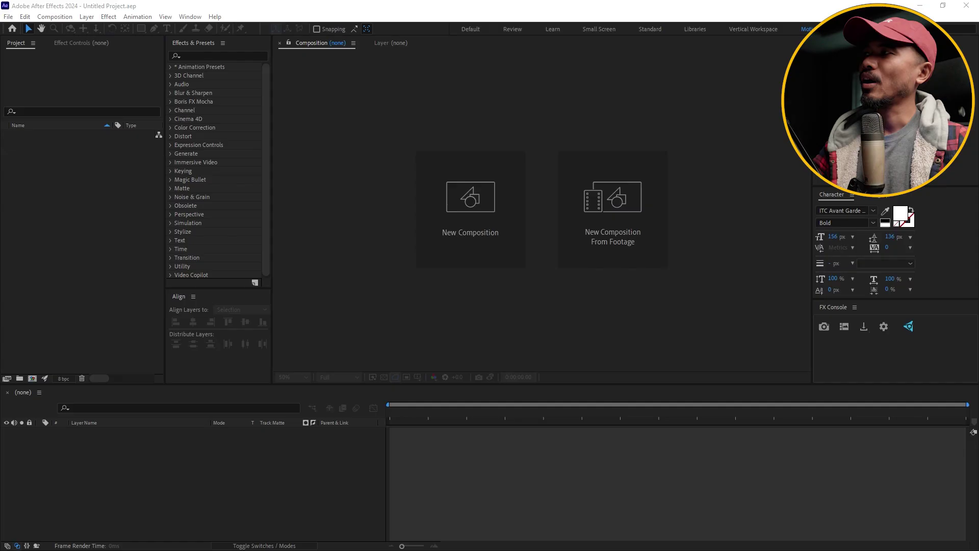
# Import Main Comp.psd as Composition - Retain Layer Sizes and select all five layers.
pyautogui.moveTo(153, 273); pyautogui.dragTo(119, 224)
pyautogui.click(518, 212)
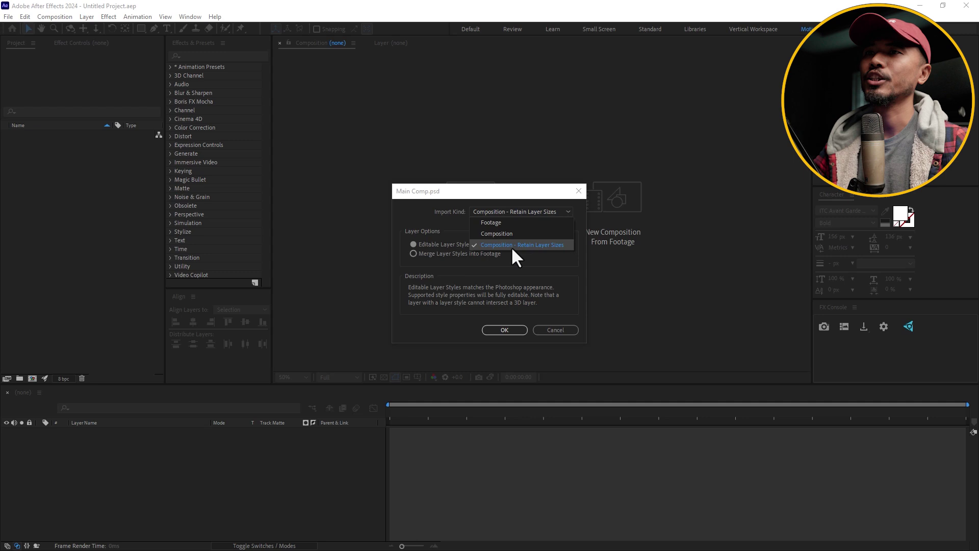
pyautogui.click(510, 246)
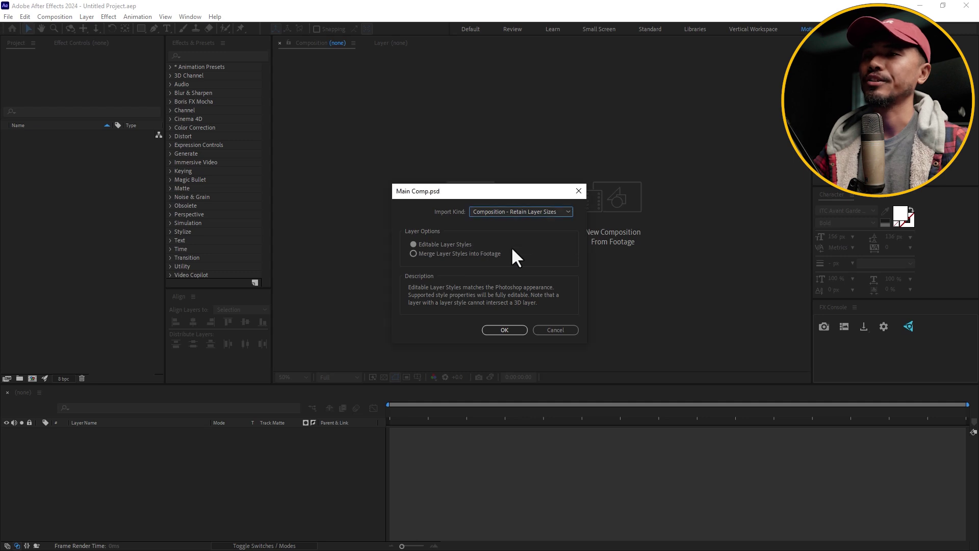
pyautogui.click(502, 329)
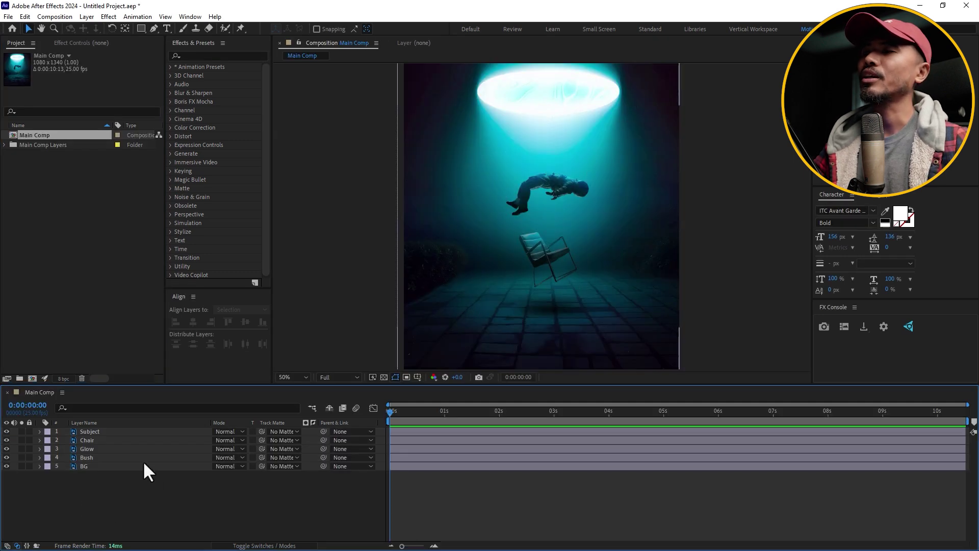
pyautogui.hotkey('ctrl', 'a')
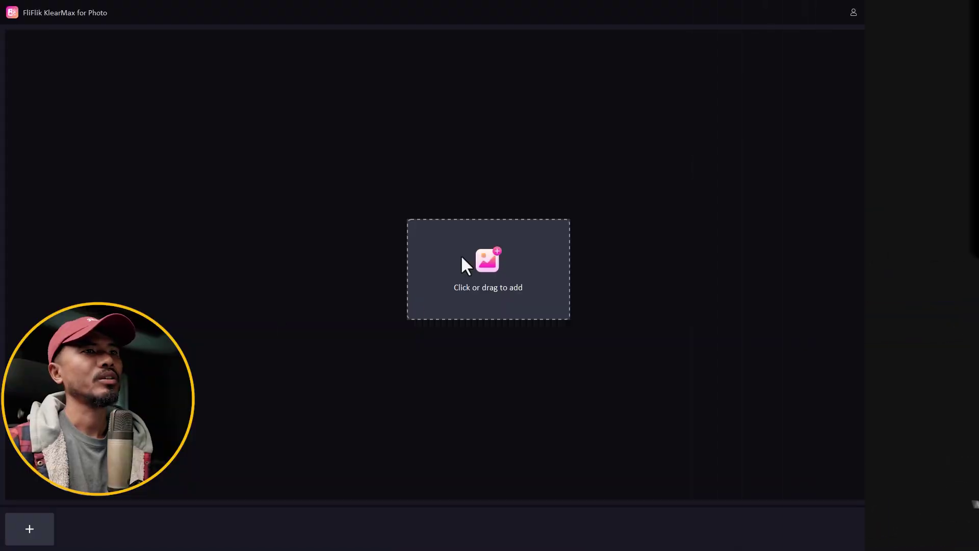
# Load the images (1) torn photo into KlearMax.
pyautogui.click(472, 274)
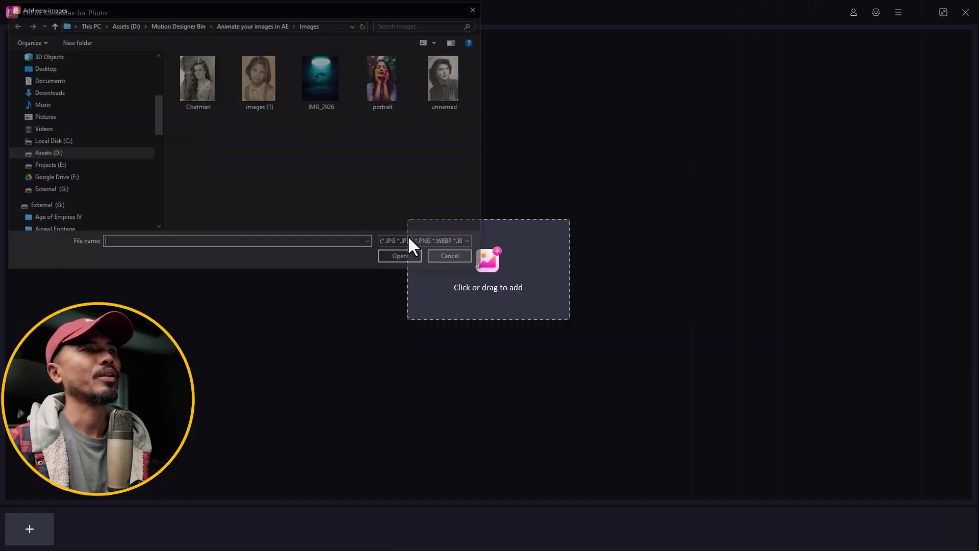
pyautogui.doubleClick(249, 87)
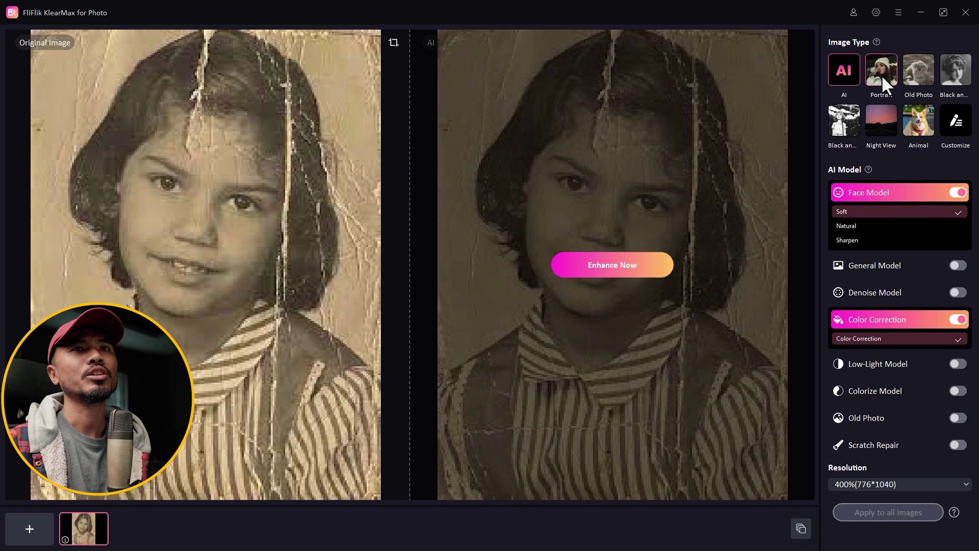
# Enhance the photo as a Portrait with Scratch Repair on, zooming in and out to compare.
pyautogui.click(881, 77)
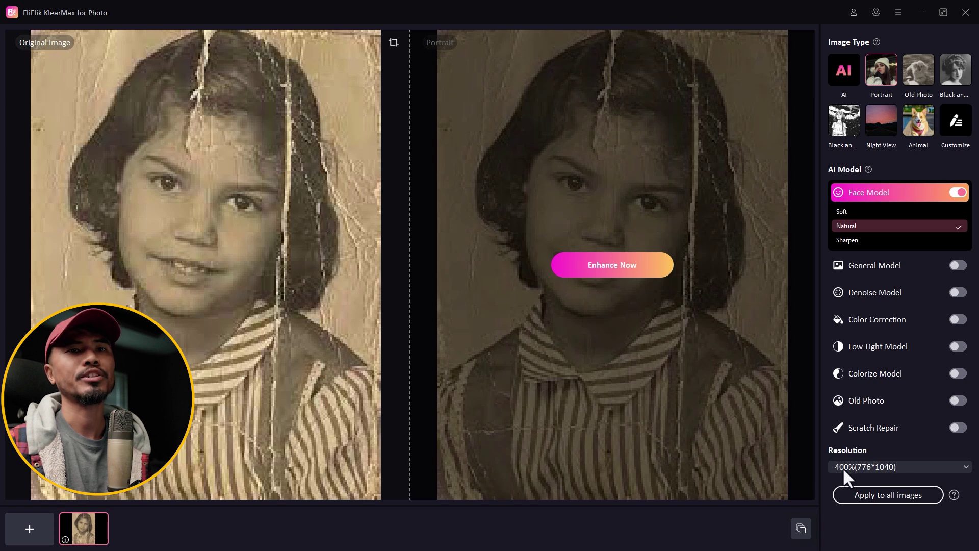
pyautogui.click(846, 428)
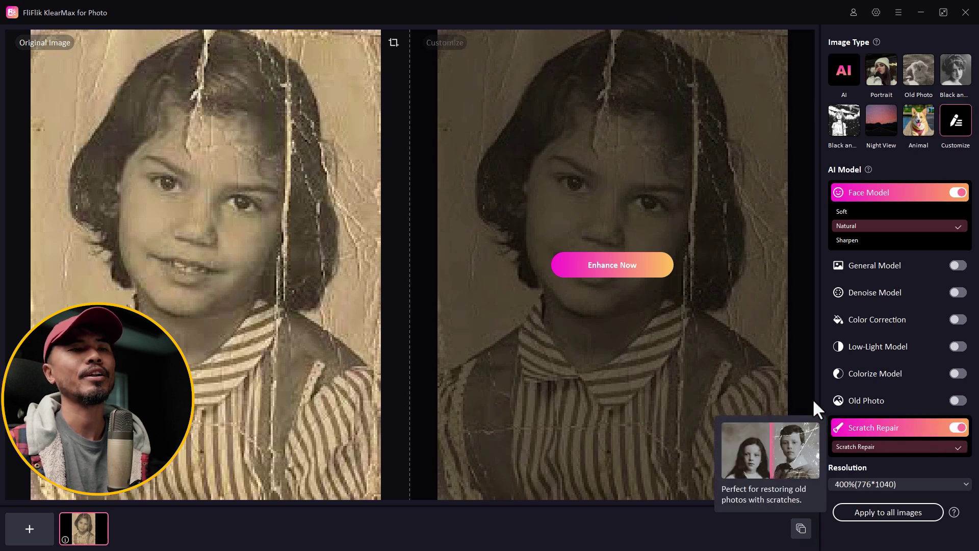
pyautogui.click(598, 264)
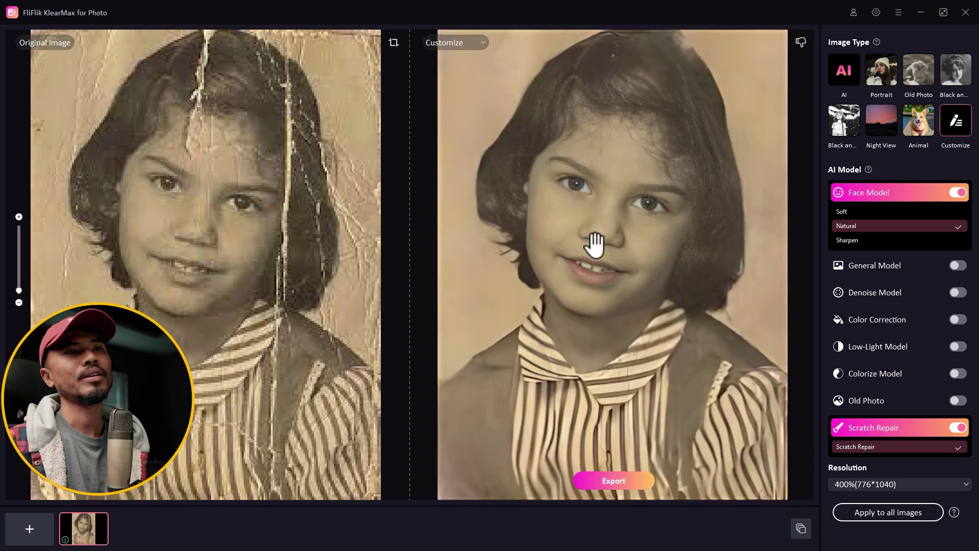
pyautogui.scroll(5, 641, 258)
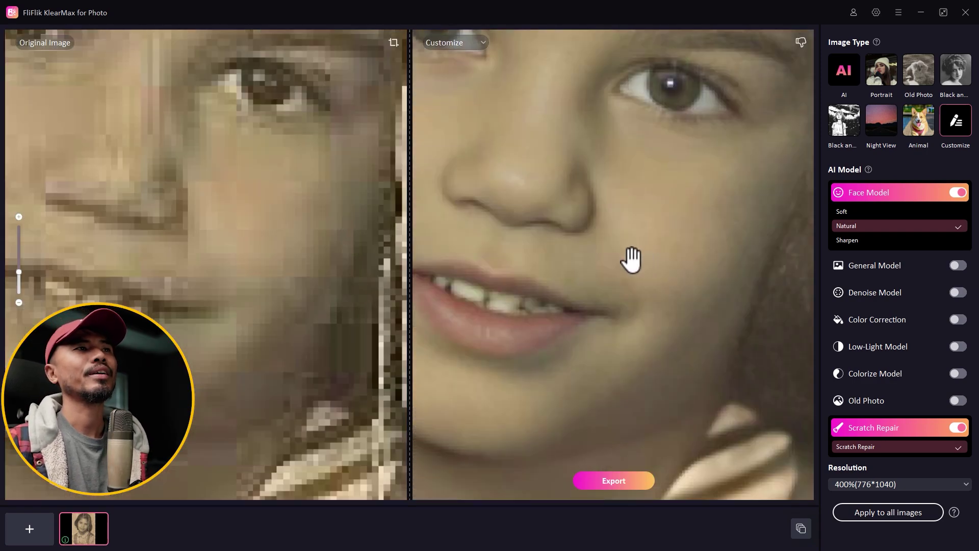
pyautogui.scroll(-5, 632, 260)
pyautogui.scroll(4, 554, 290)
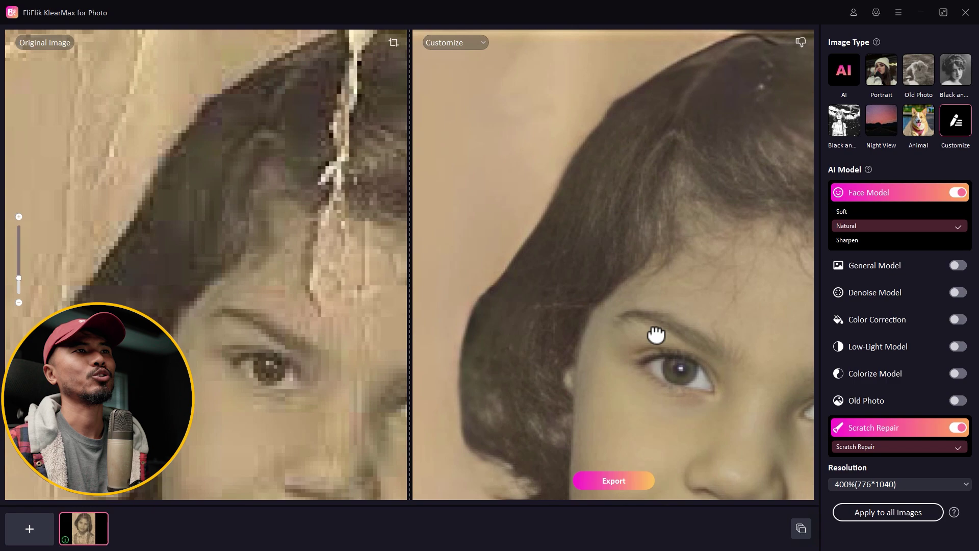
pyautogui.scroll(-3, 656, 335)
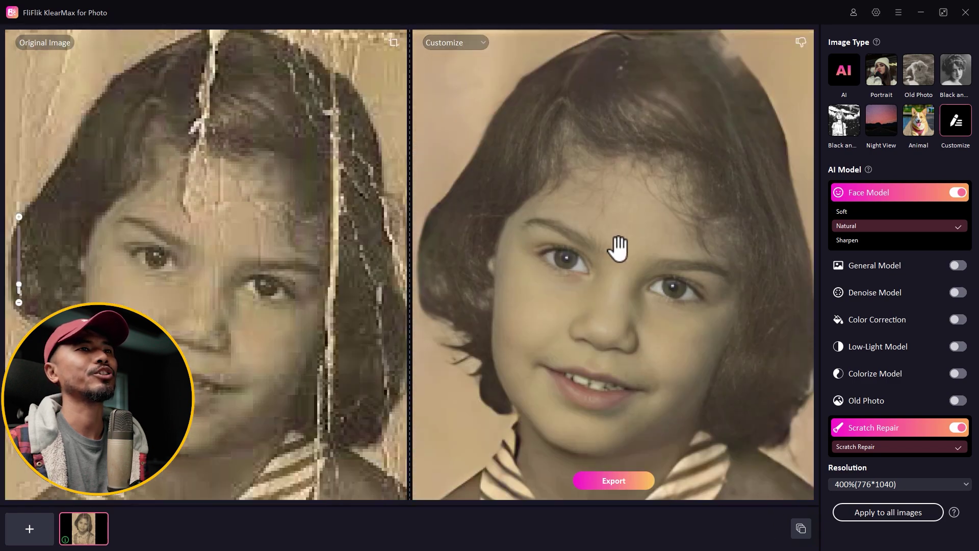
pyautogui.scroll(-2, 619, 249)
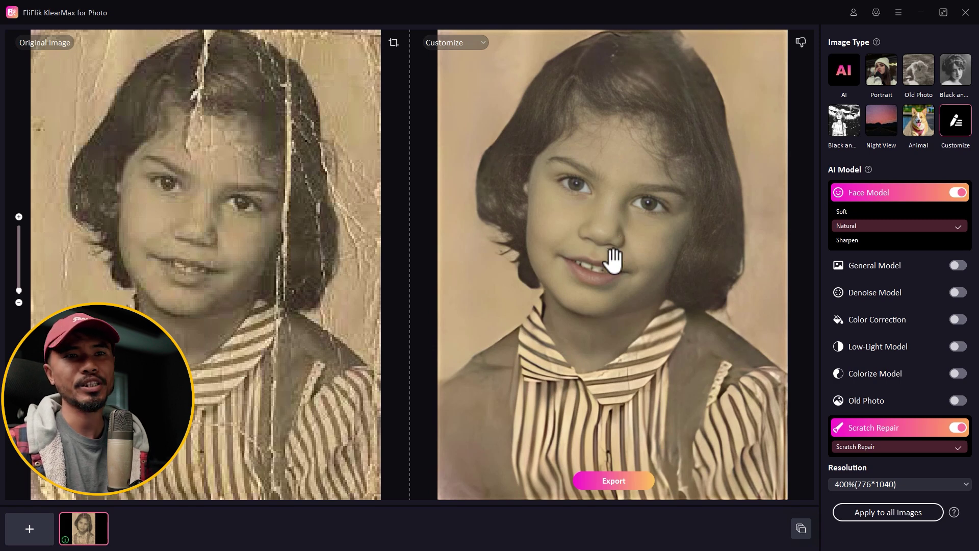
# Add the Chatman and unnamed photos to the batch.
pyautogui.click(801, 529)
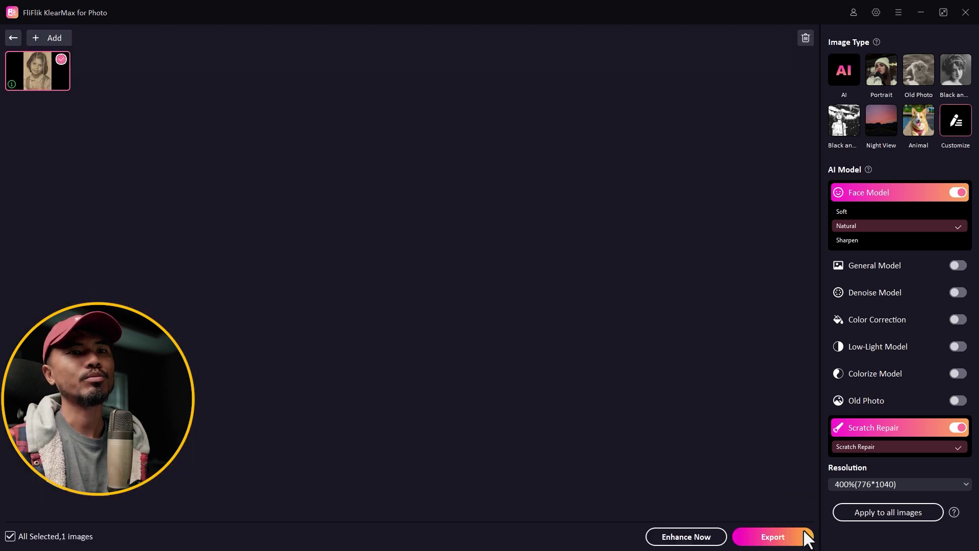
pyautogui.click(50, 39)
pyautogui.click(201, 84)
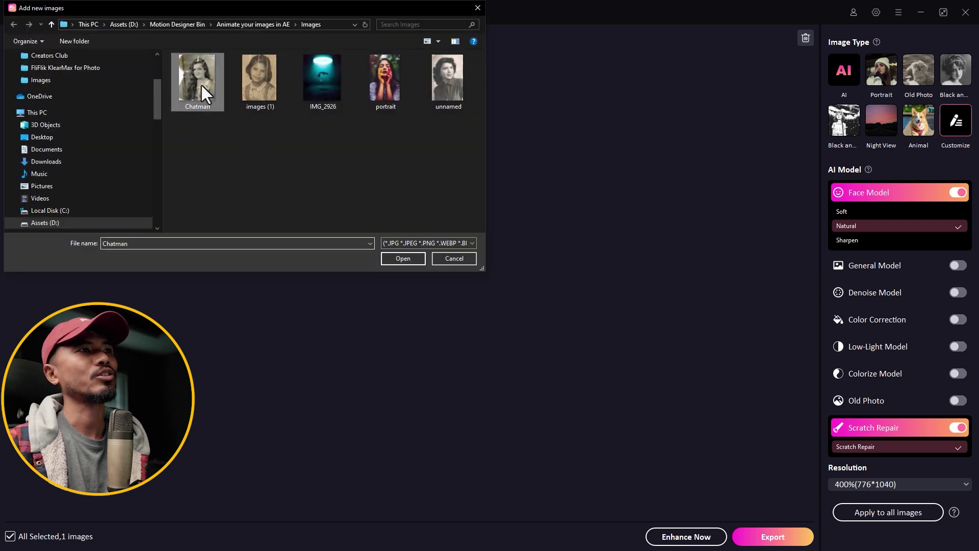
pyautogui.keyDown('ctrl'); pyautogui.click(451, 81); pyautogui.keyUp('ctrl')
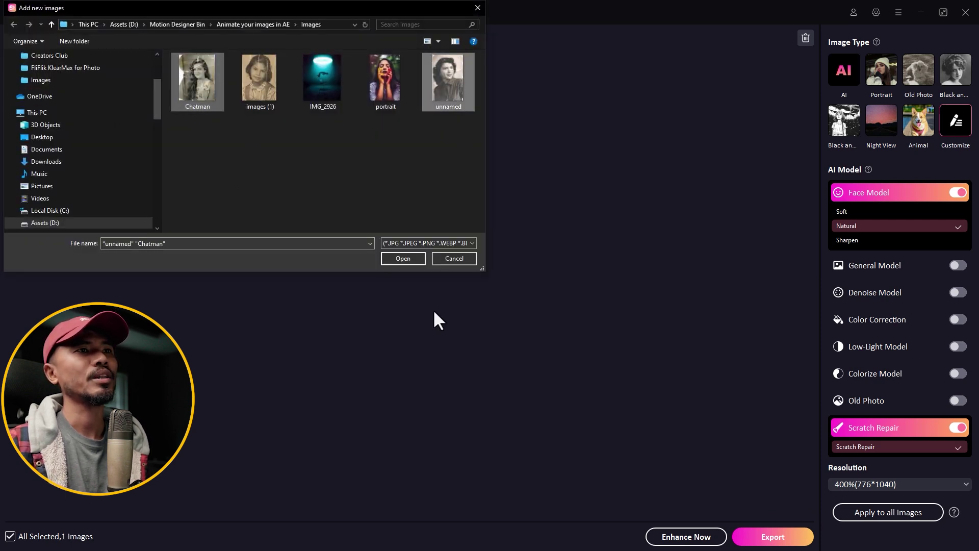
pyautogui.click(402, 258)
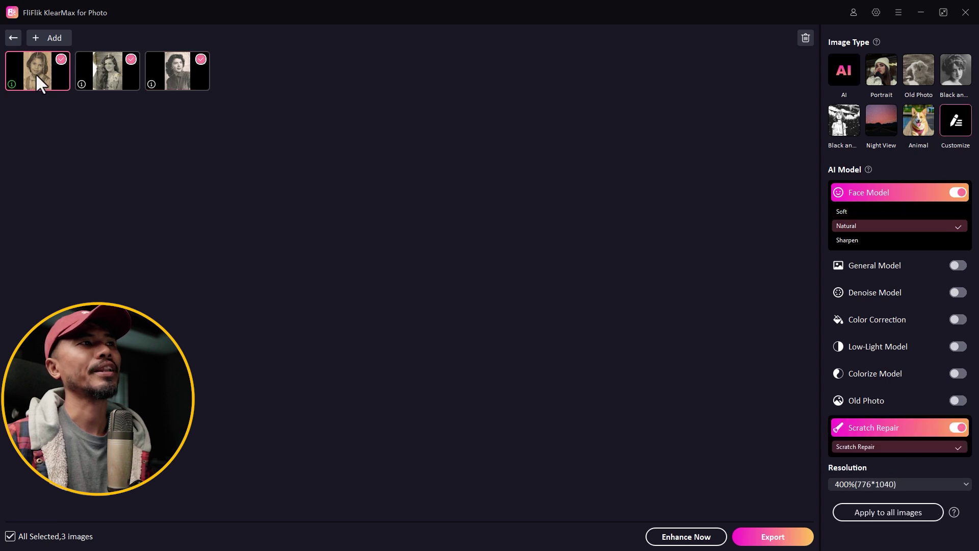
# Apply the current settings to all three images, enhance them and export.
pyautogui.click(886, 510)
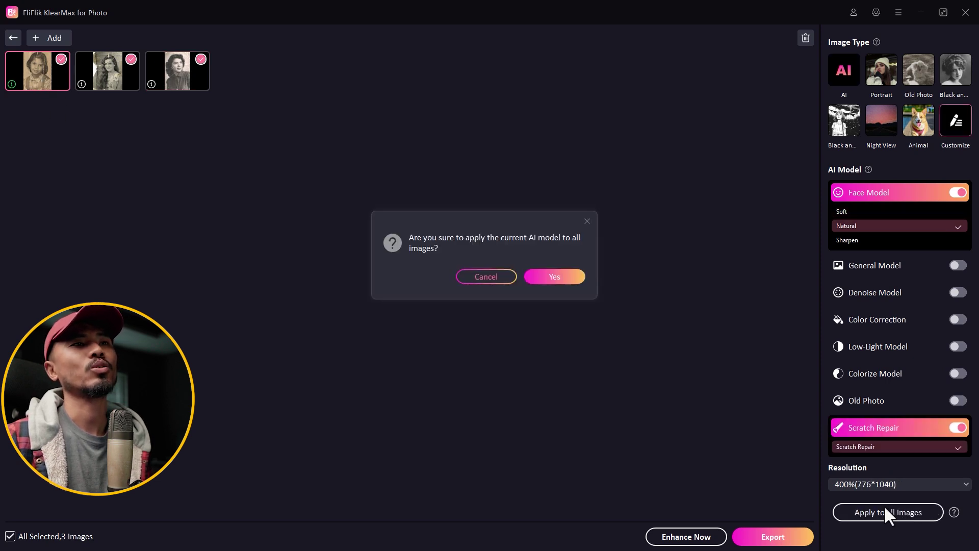
pyautogui.click(569, 286)
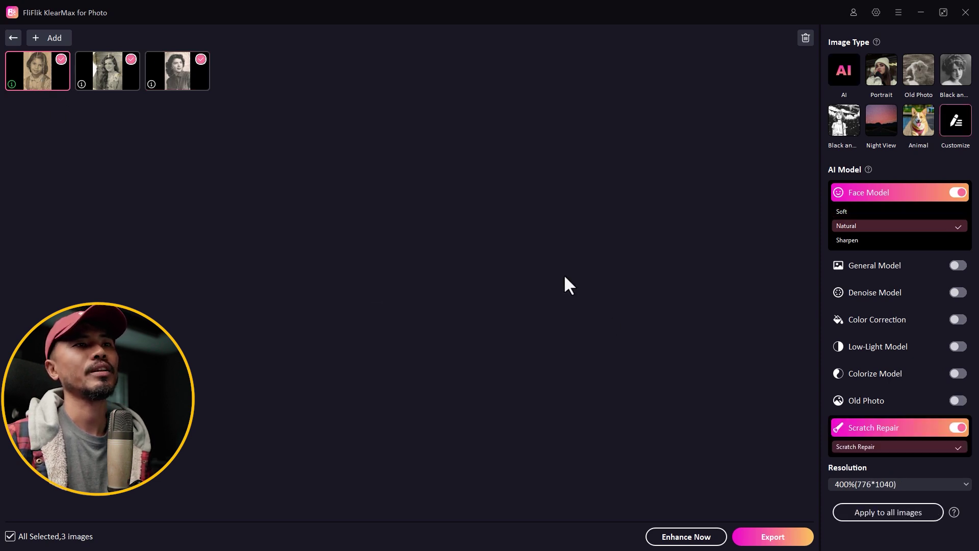
pyautogui.click(702, 536)
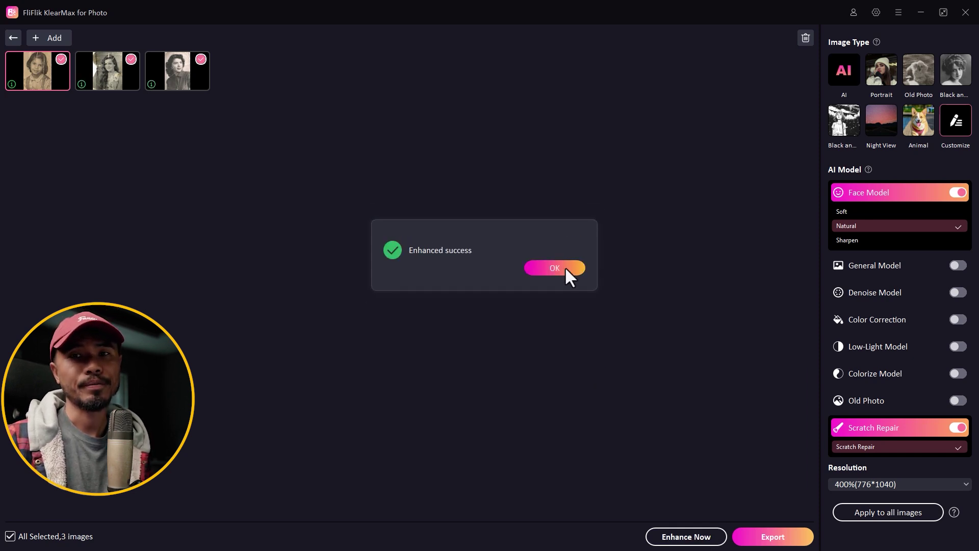
pyautogui.click(564, 267)
pyautogui.click(772, 536)
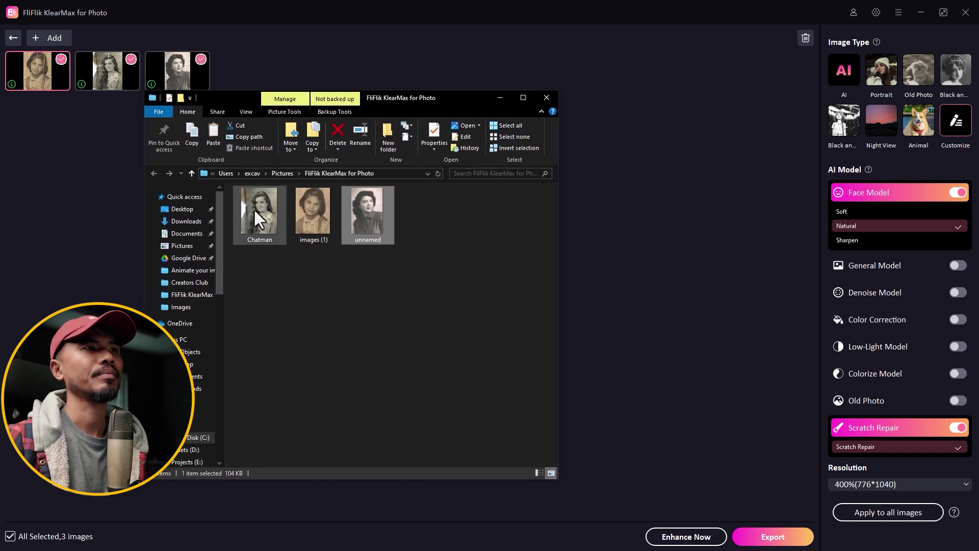
# Browse the exported Chatman and other restored images in Photos, then close Photos and minimize Explorer.
pyautogui.click(248, 208)
pyautogui.doubleClick(239, 213)
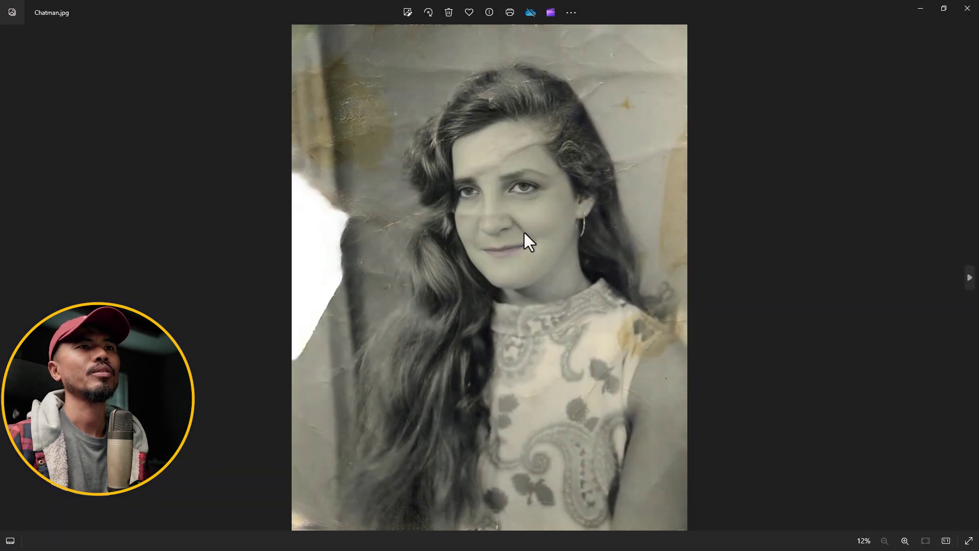
pyautogui.click(970, 280)
pyautogui.click(971, 282)
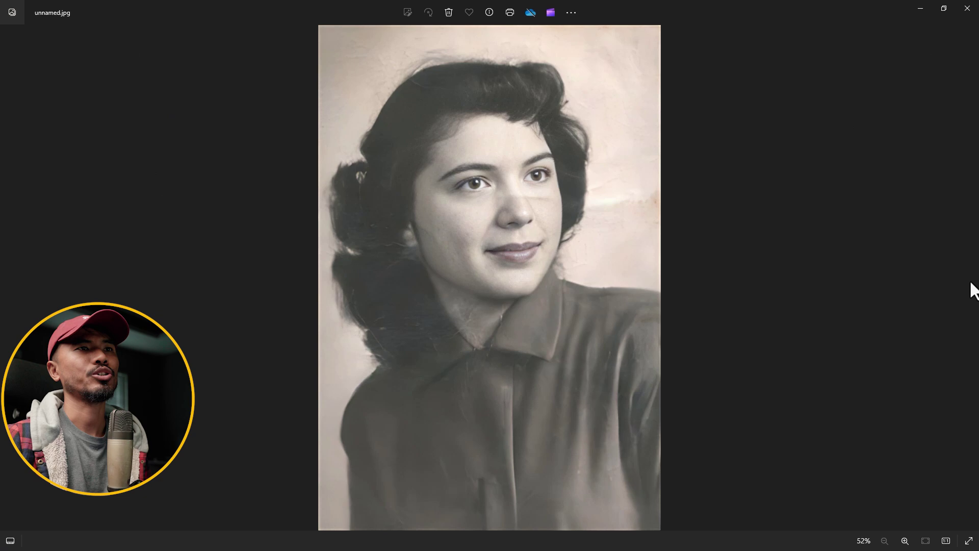
pyautogui.scroll(3, 478, 219)
pyautogui.scroll(-3, 507, 205)
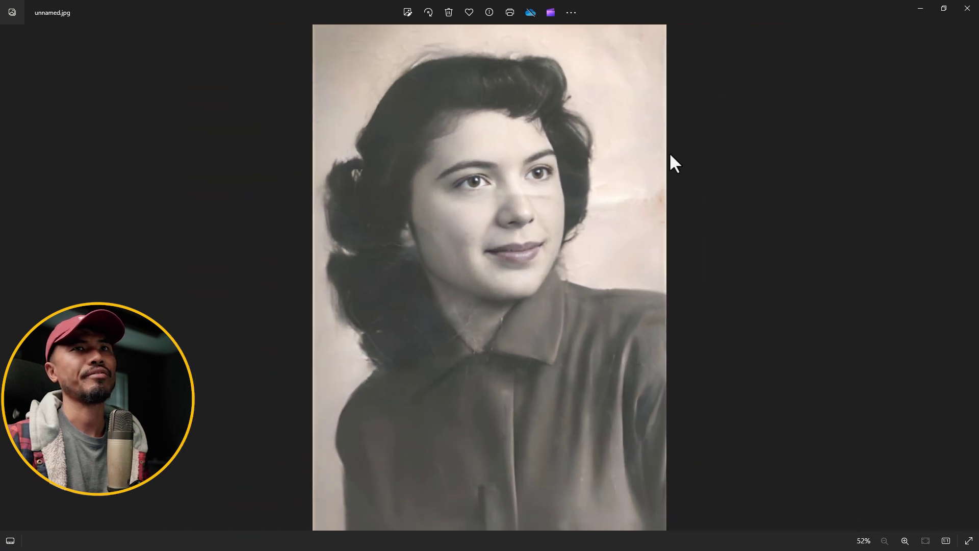
pyautogui.click(968, 9)
pyautogui.click(500, 97)
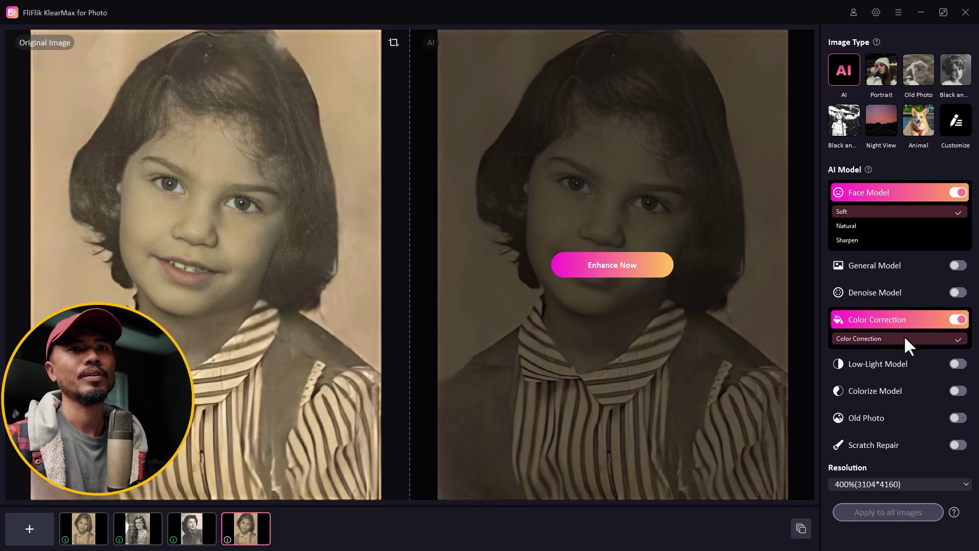
# Enhance the girl's portrait with Color Correction off and Colorize Model and Old Photo on.
pyautogui.click(958, 320)
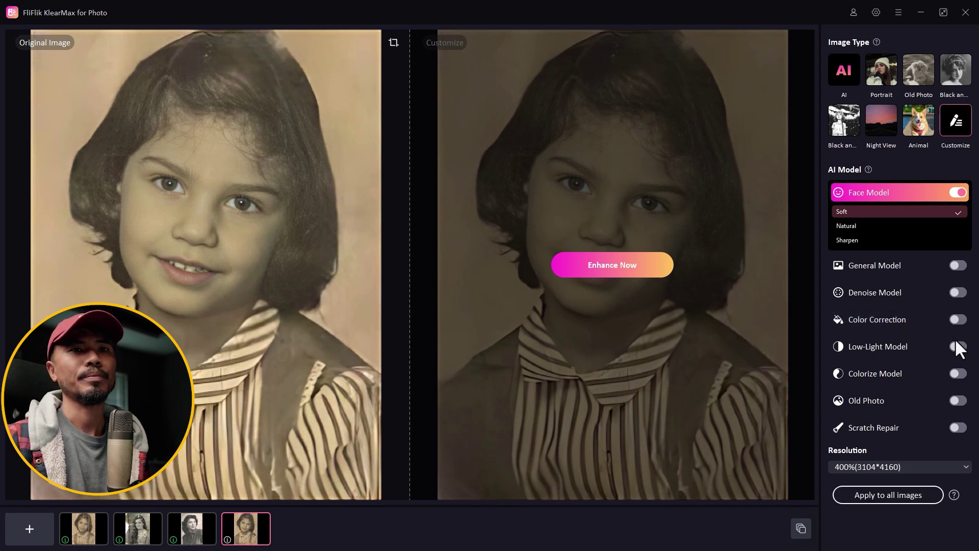
pyautogui.click(958, 374)
pyautogui.click(957, 418)
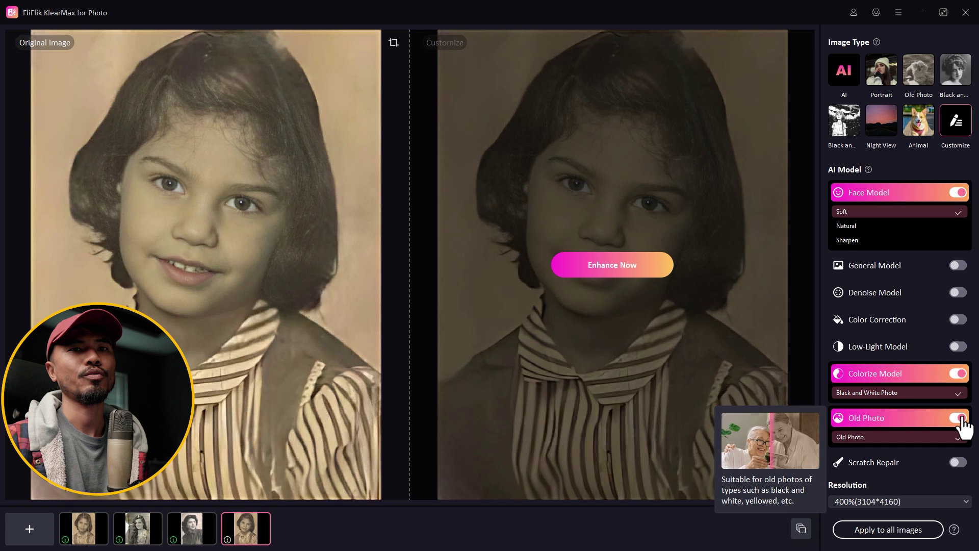
pyautogui.click(621, 273)
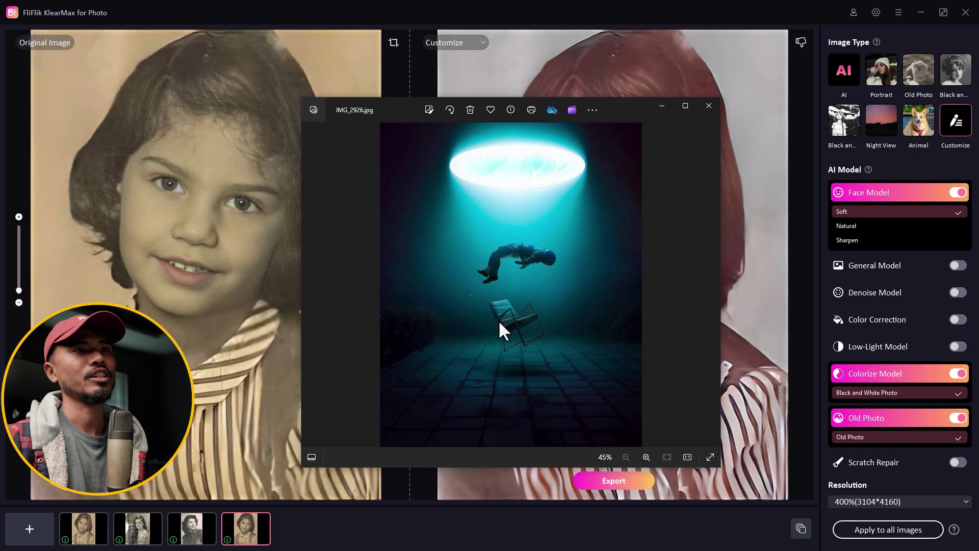
# Add IMG_2926.jpg to KlearMax and enhance it at 200% resolution.
pyautogui.click(709, 106)
pyautogui.moveTo(466, 274); pyautogui.dragTo(467, 275)
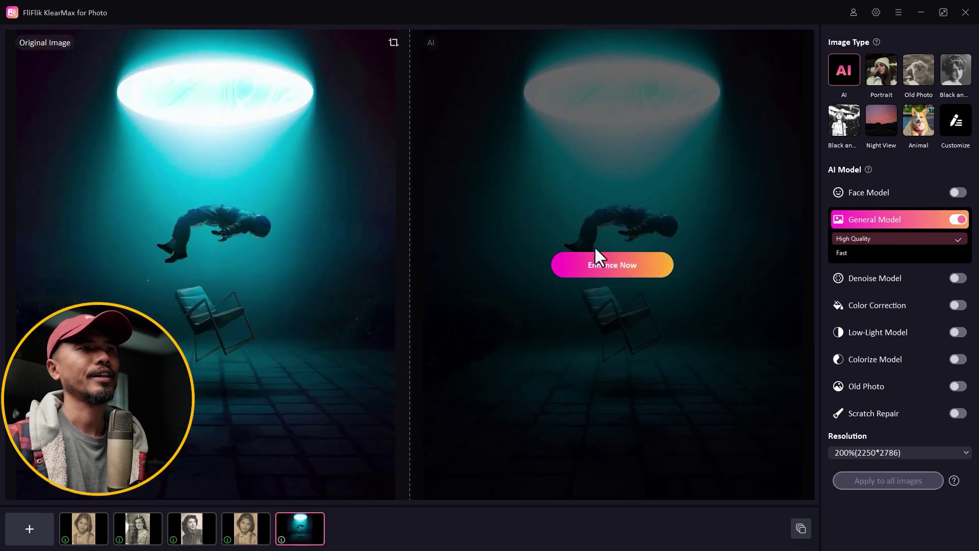
pyautogui.click(880, 451)
pyautogui.click(885, 382)
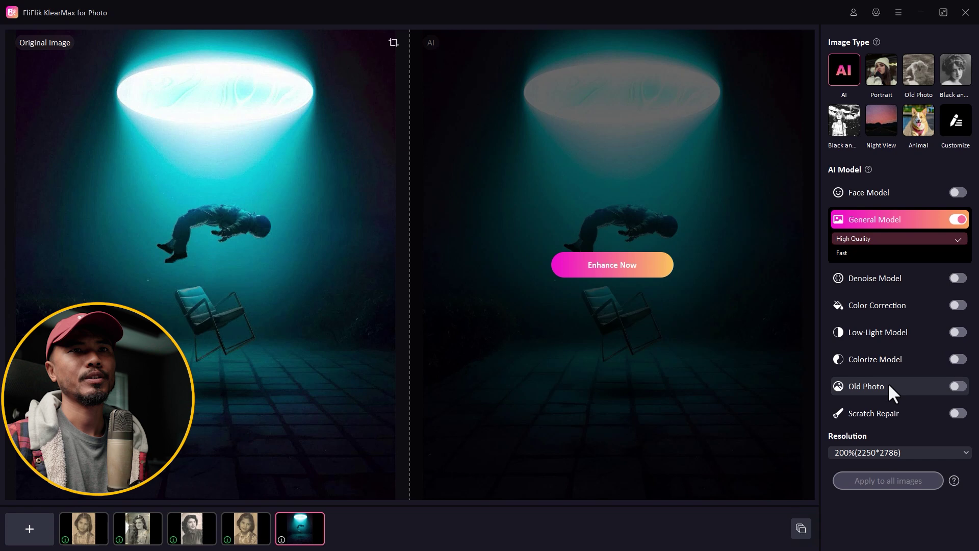
pyautogui.click(623, 276)
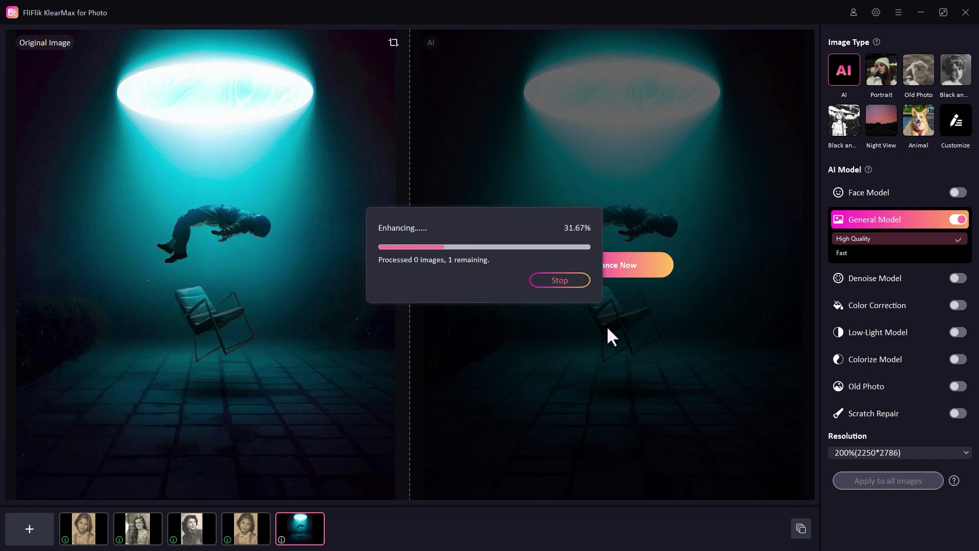
# Zoom and pan across the enhanced poster to inspect the figure, chair and floor.
pyautogui.scroll(3, 451, 291)
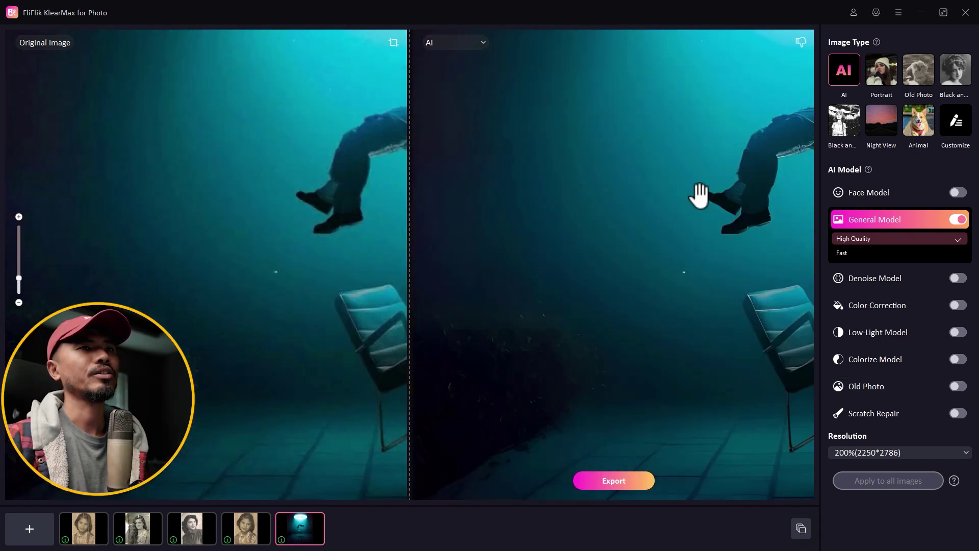
pyautogui.moveTo(700, 195); pyautogui.dragTo(479, 238)
pyautogui.moveTo(392, 320); pyautogui.dragTo(289, 379)
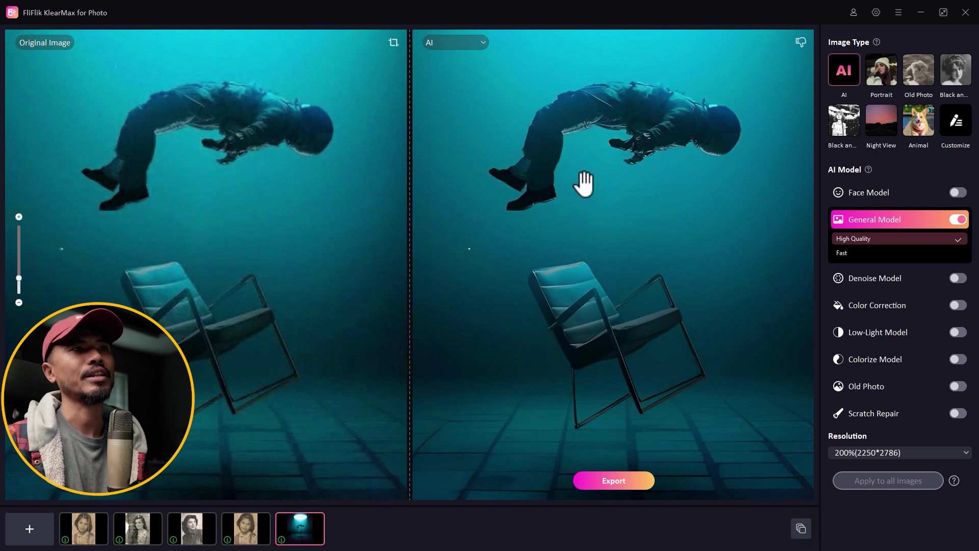
pyautogui.moveTo(583, 183); pyautogui.dragTo(563, 274)
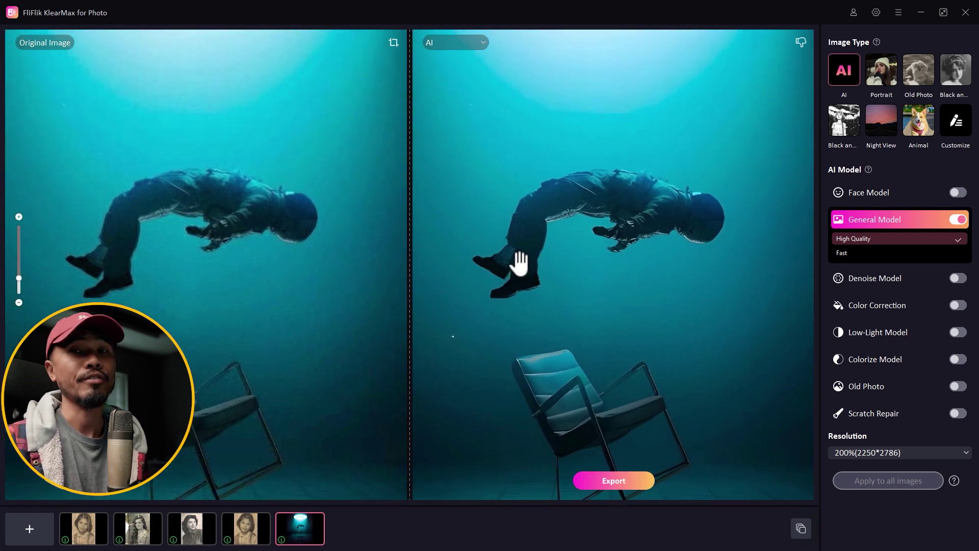
pyautogui.scroll(-3, 520, 262)
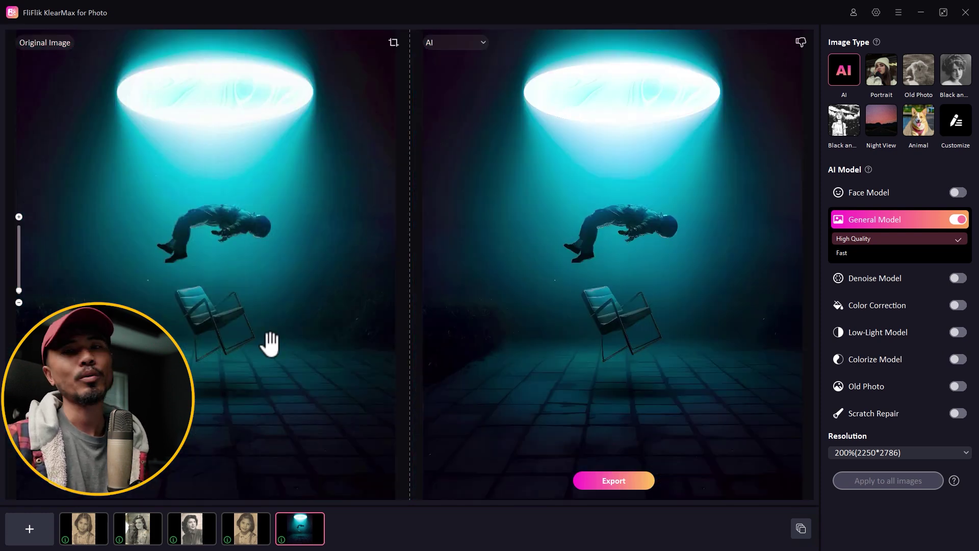
# Open the woman's torn portrait in Crop, trim the left edge, and try rotating and mirroring.
pyautogui.click(149, 539)
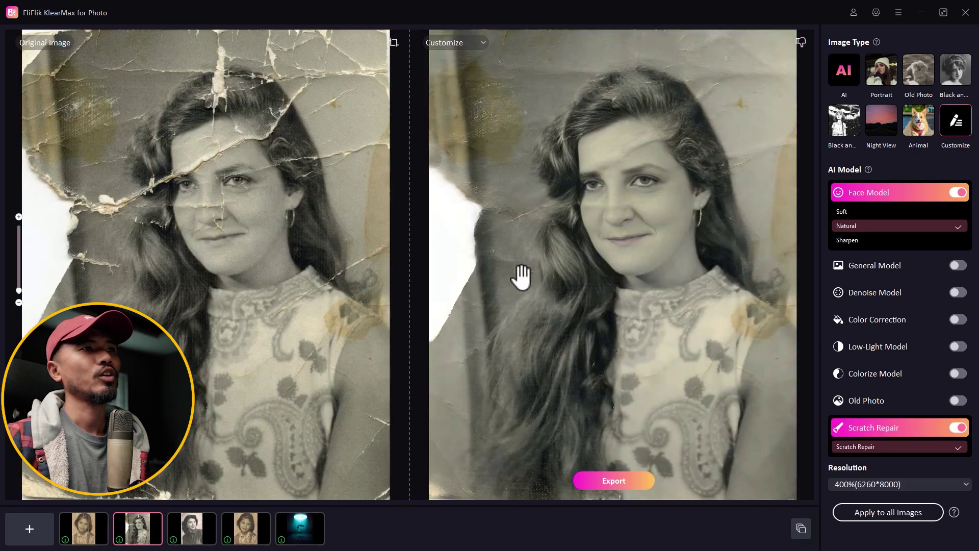
pyautogui.click(394, 44)
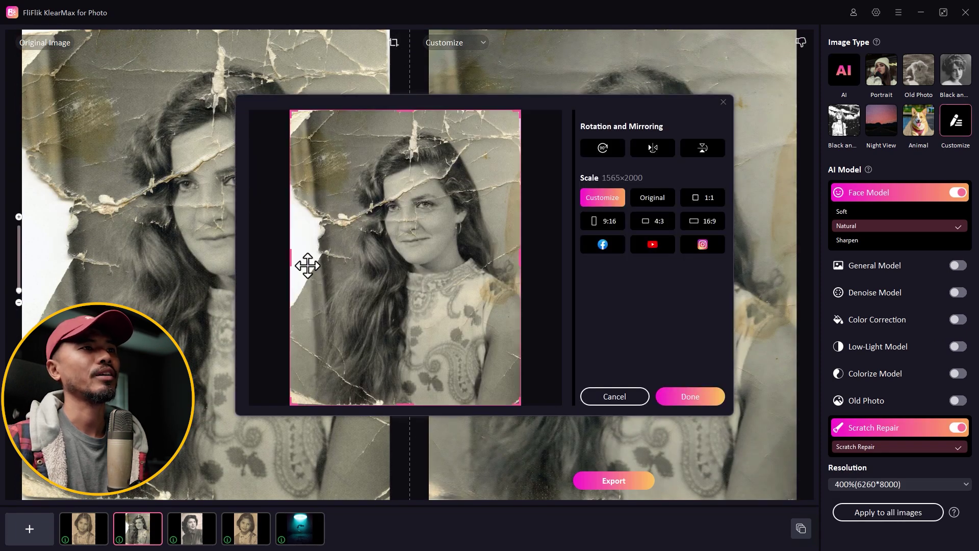
pyautogui.moveTo(291, 261); pyautogui.dragTo(329, 257)
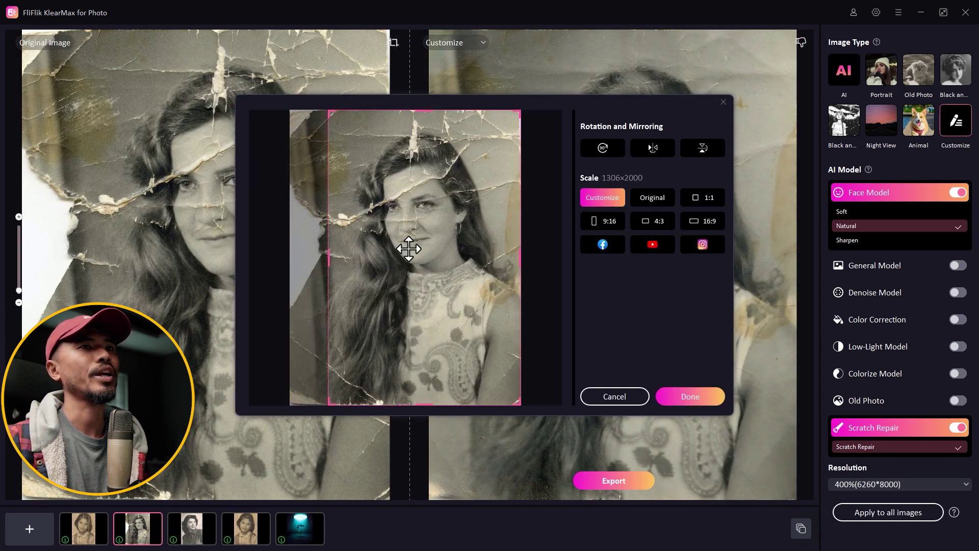
pyautogui.click(605, 148)
pyautogui.click(605, 148)
pyautogui.click(605, 147)
pyautogui.click(604, 148)
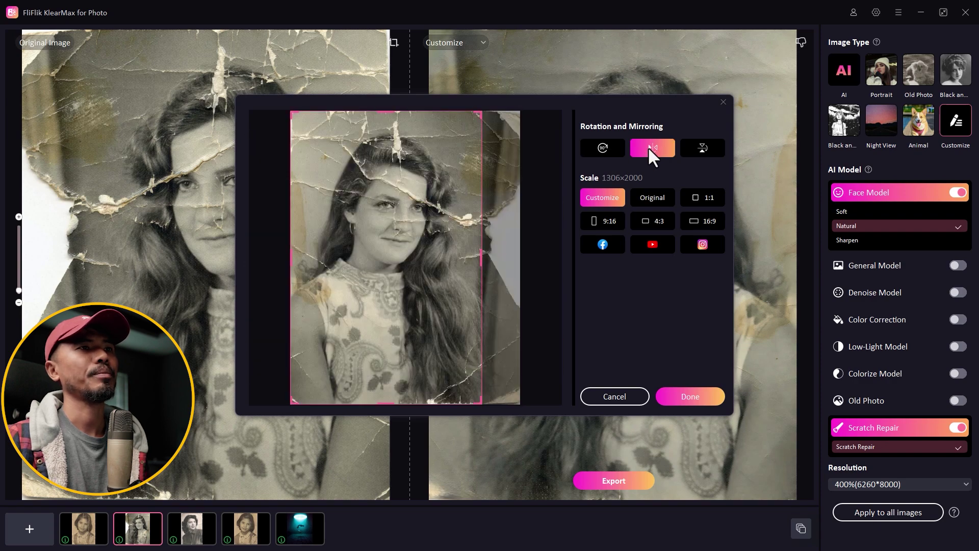
pyautogui.click(647, 146)
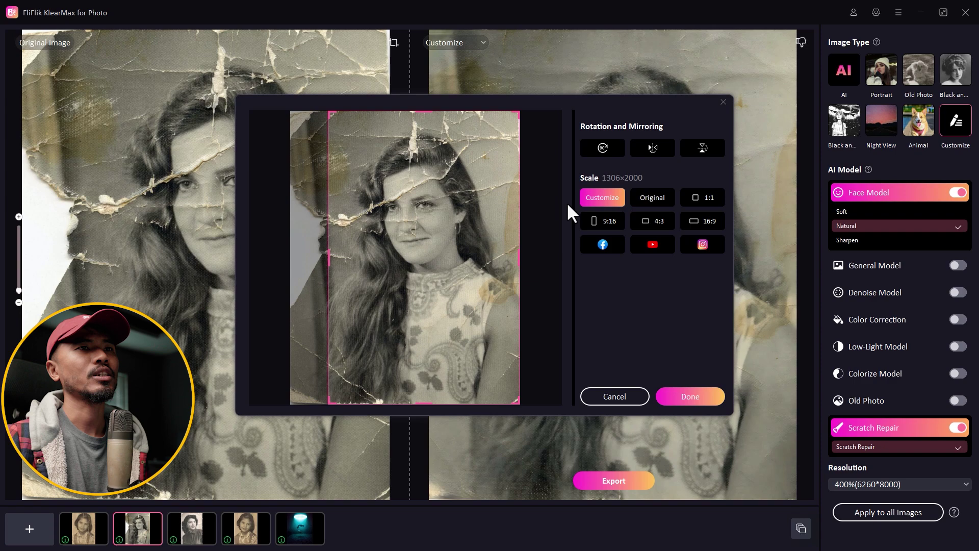
# Trim slightly more off the left, apply the crop as a new image, and enhance it.
pyautogui.moveTo(332, 255); pyautogui.dragTo(339, 258)
pyautogui.click(691, 395)
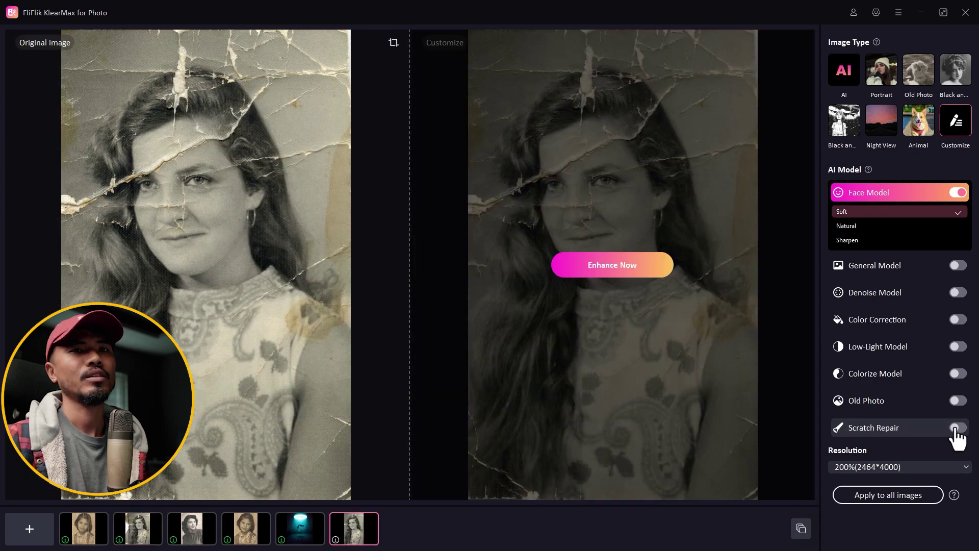
pyautogui.click(594, 264)
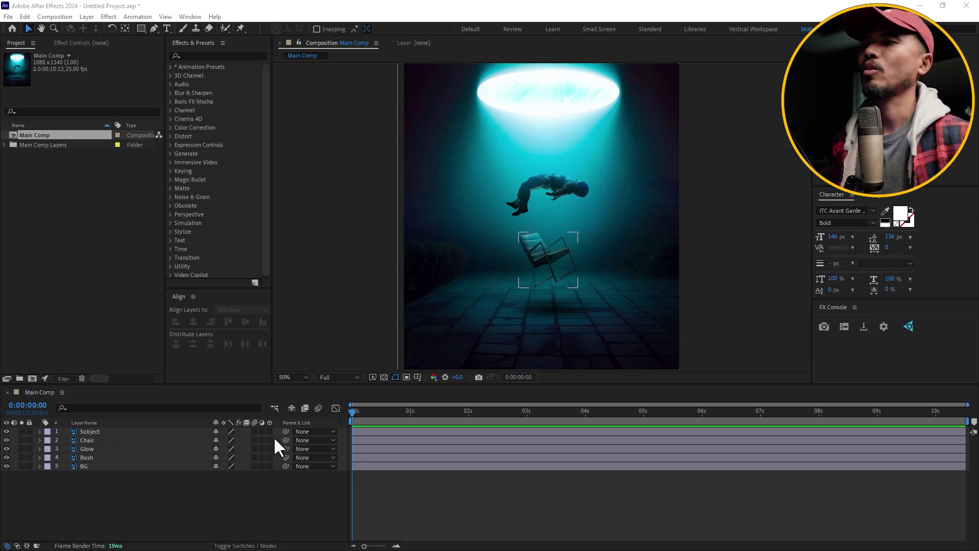
# Make the Subject, Chair, Glow, Bush and BG layers 3D and add a 50mm Camera 1.
pyautogui.moveTo(269, 431); pyautogui.dragTo(269, 458)
pyautogui.click(269, 465)
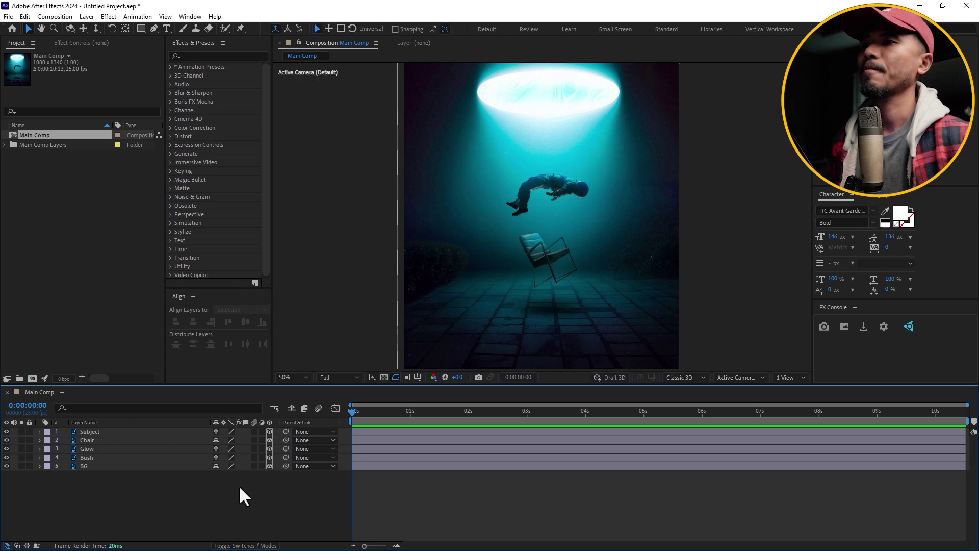
pyautogui.click(87, 16)
pyautogui.moveTo(102, 26)
pyautogui.click(321, 62)
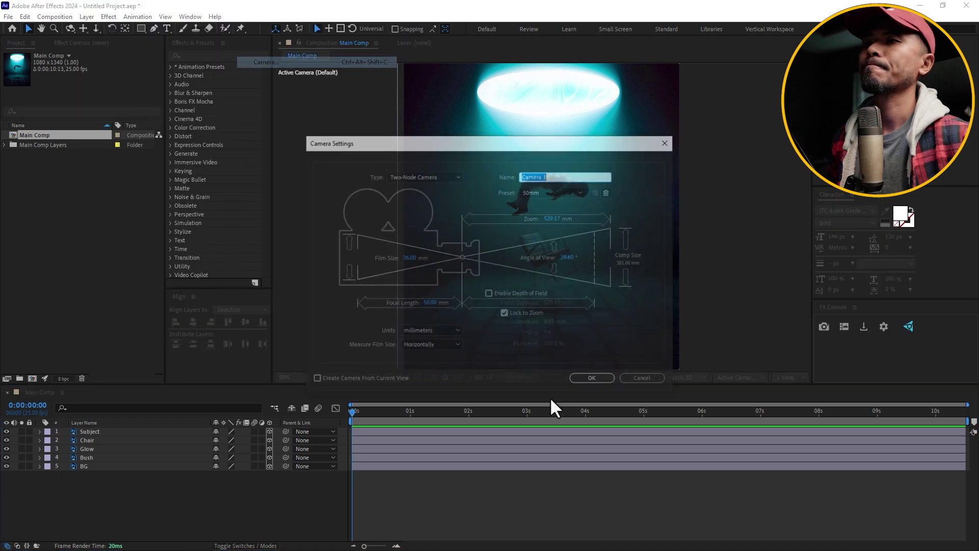
pyautogui.click(595, 378)
pyautogui.click(183, 505)
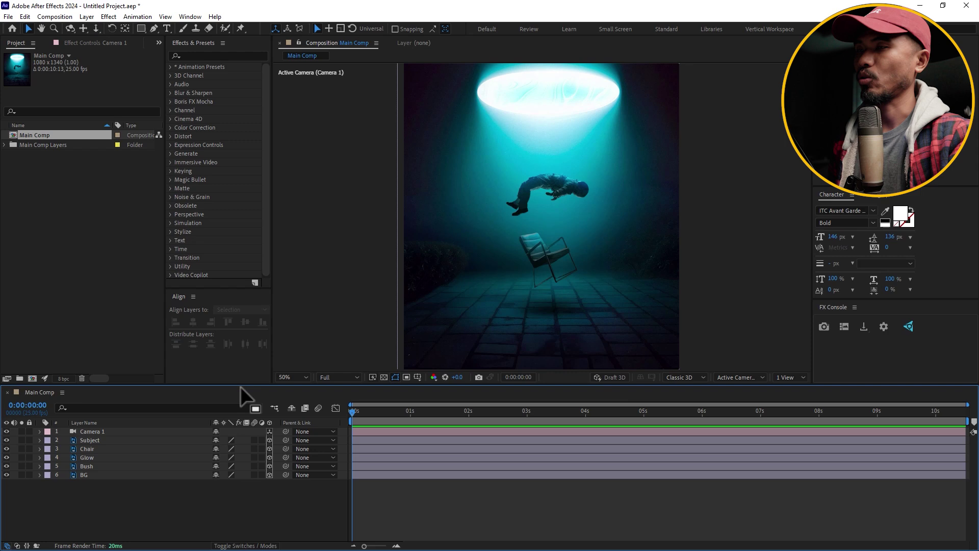
# Create a comp-sized white solid and apply the Grid effect to it.
pyautogui.hotkey('ctrl', 'y')
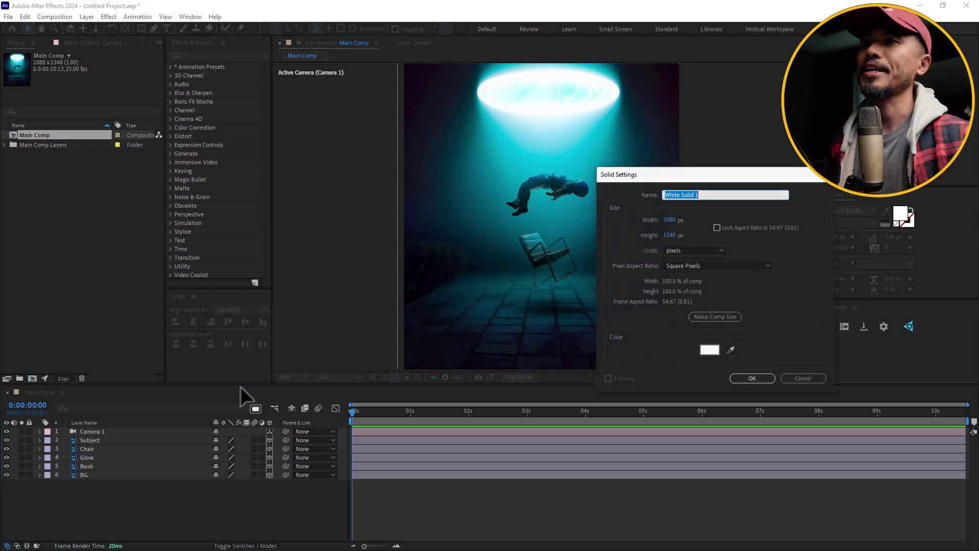
pyautogui.click(722, 319)
pyautogui.click(753, 378)
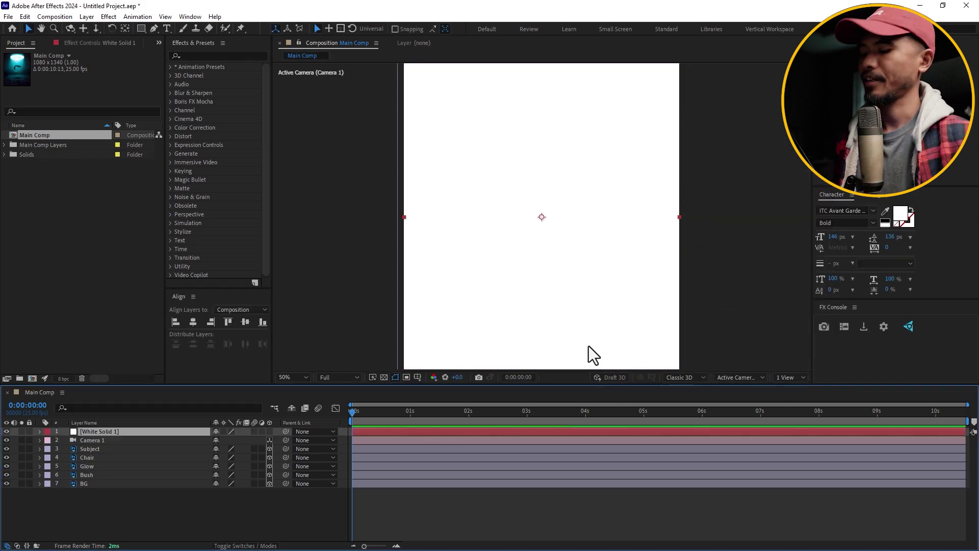
pyautogui.hotkey('ctrl', 'space')
pyautogui.write('gr')
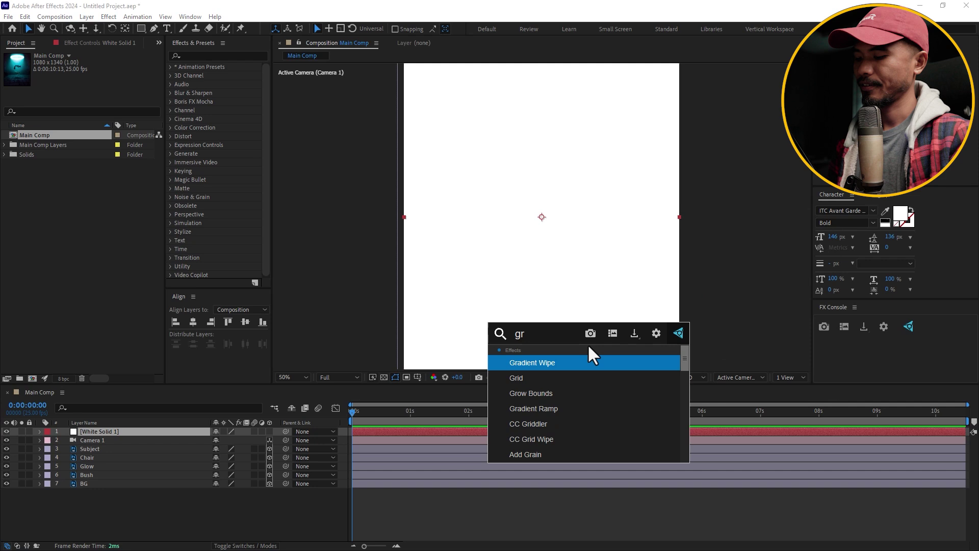
pyautogui.write('id')
pyautogui.press('Return')
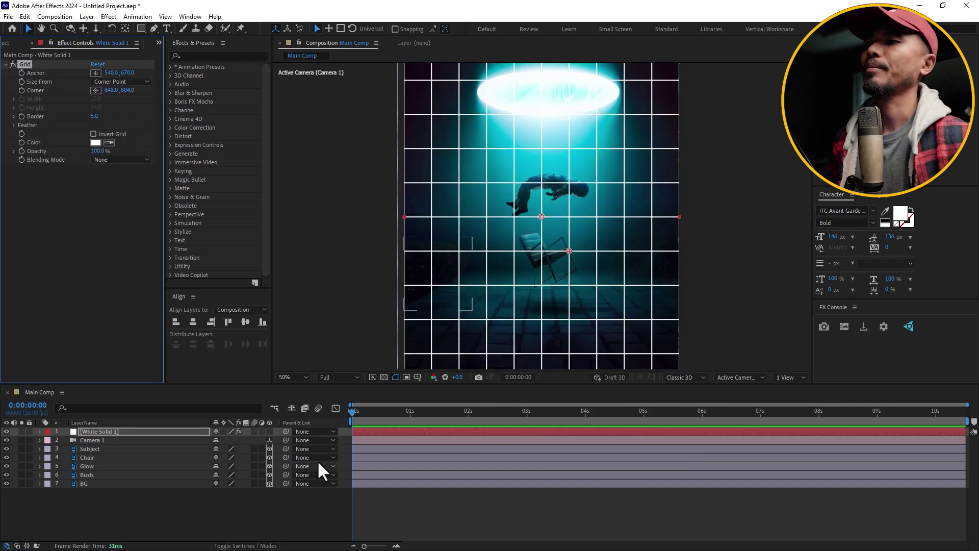
# Make the grid solid 3D, rotate it 90° on X and lower it onto the floor.
pyautogui.click(269, 431)
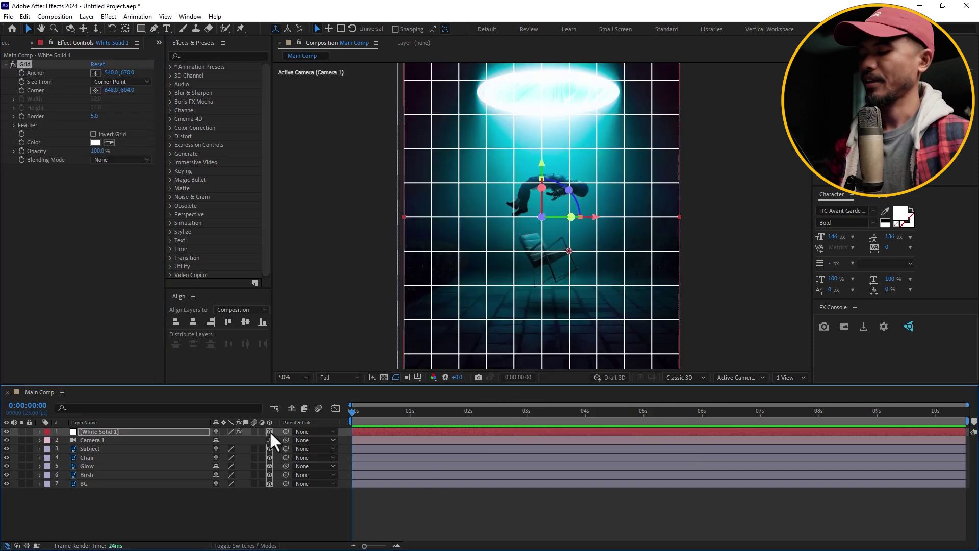
pyautogui.press('r')
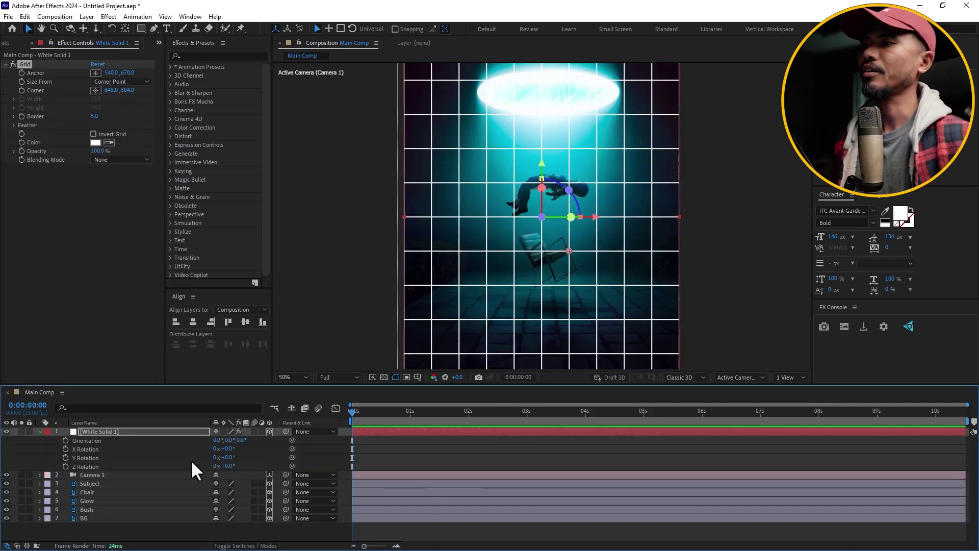
pyautogui.click(229, 449)
pyautogui.write('90')
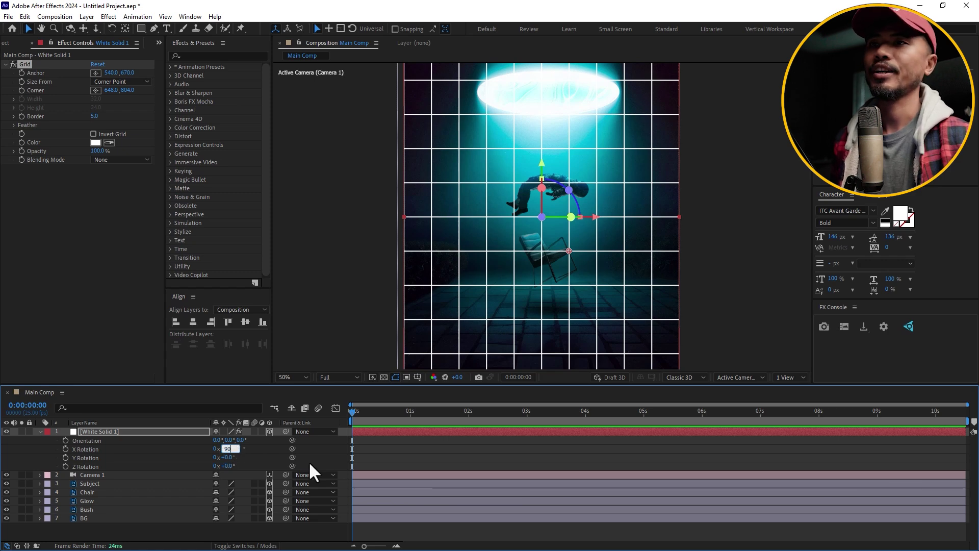
pyautogui.press('Return')
pyautogui.moveTo(543, 275); pyautogui.dragTo(555, 362)
pyautogui.moveTo(689, 287); pyautogui.dragTo(706, 233)
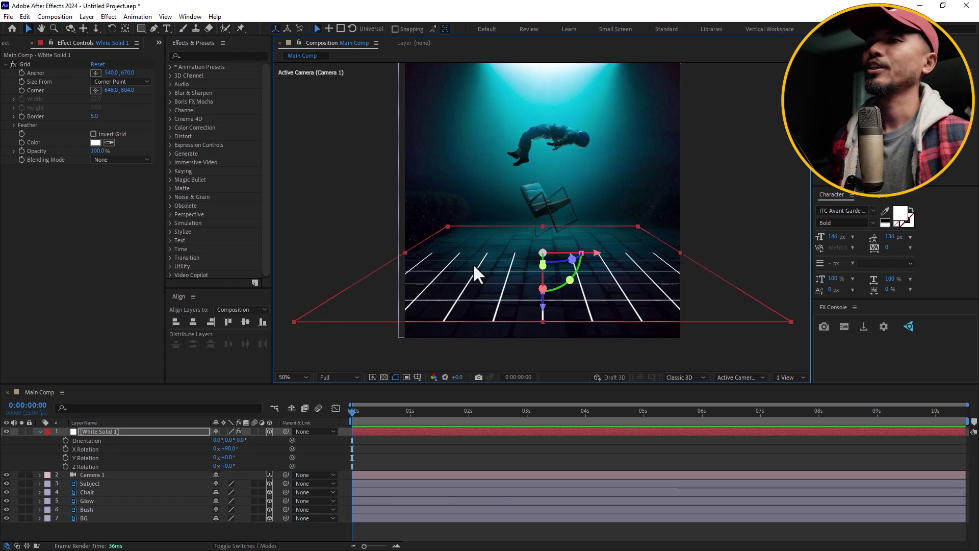
pyautogui.click(108, 433)
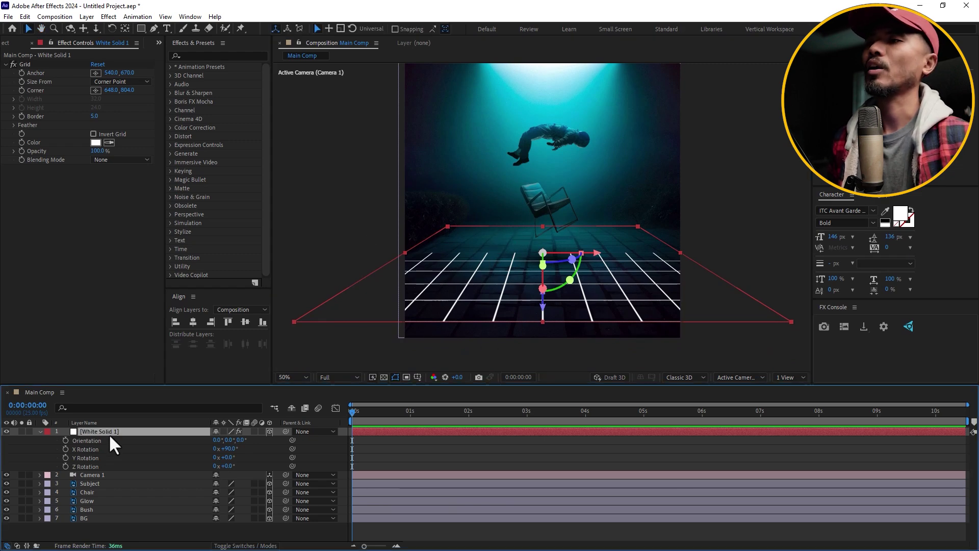
# Turn off 3D on BG, widen the grid floor and push it back to depth 207.
pyautogui.click(105, 517)
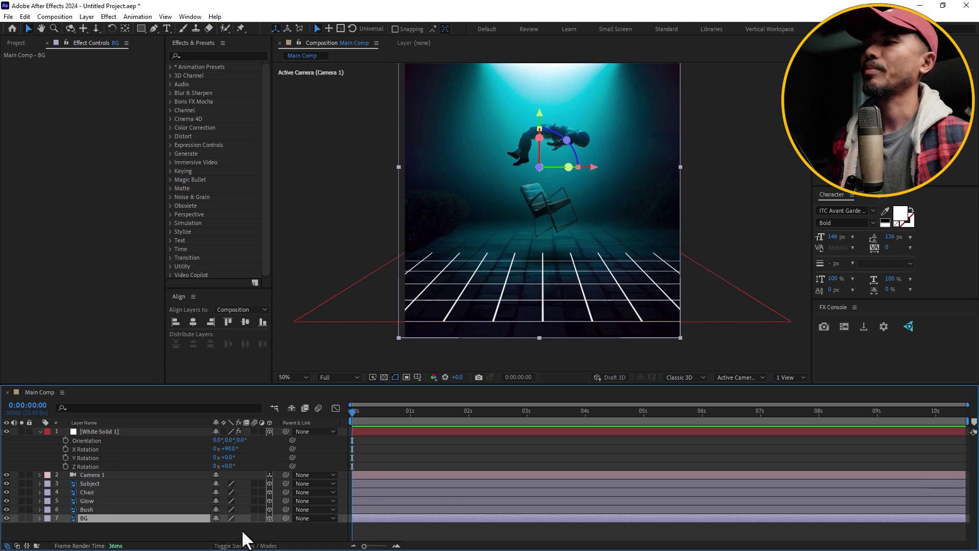
pyautogui.click(268, 519)
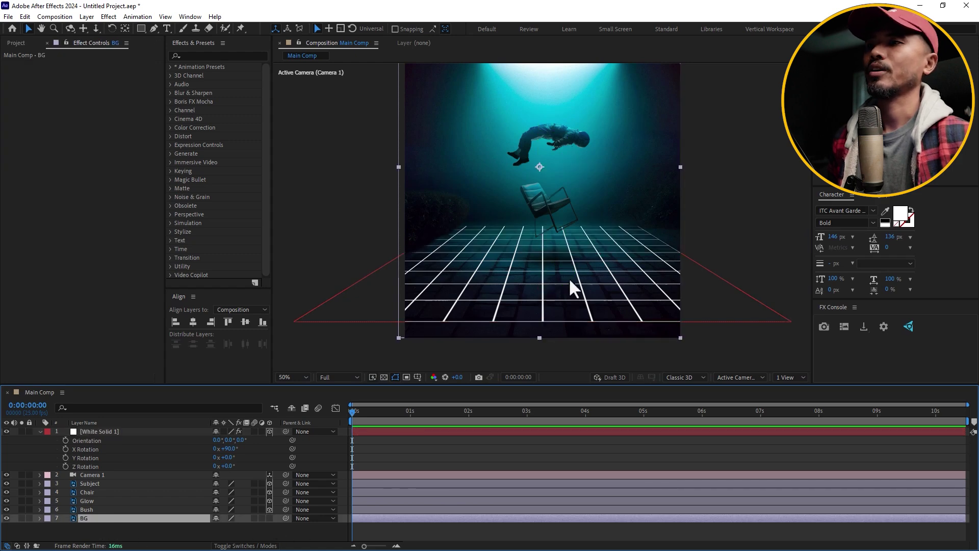
pyautogui.click(130, 432)
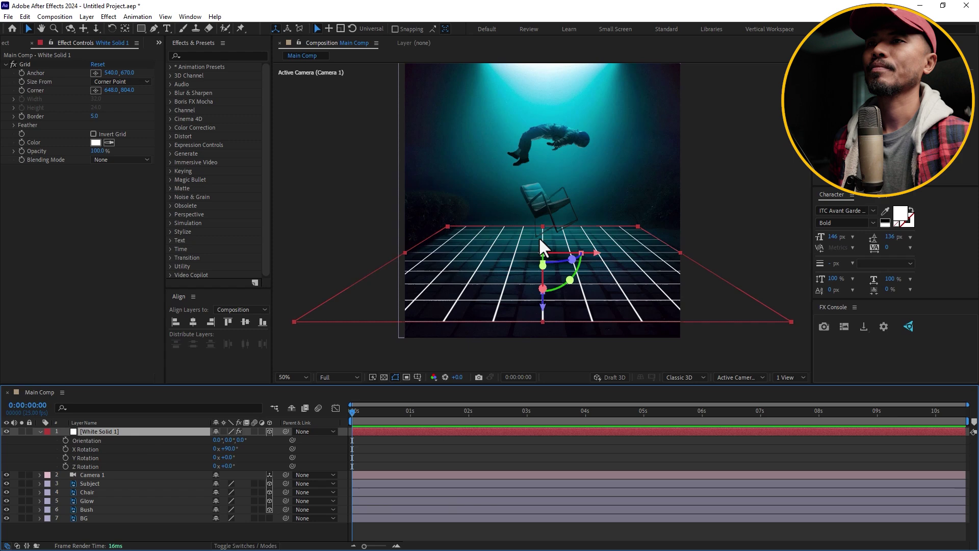
pyautogui.moveTo(539, 239); pyautogui.dragTo(678, 252)
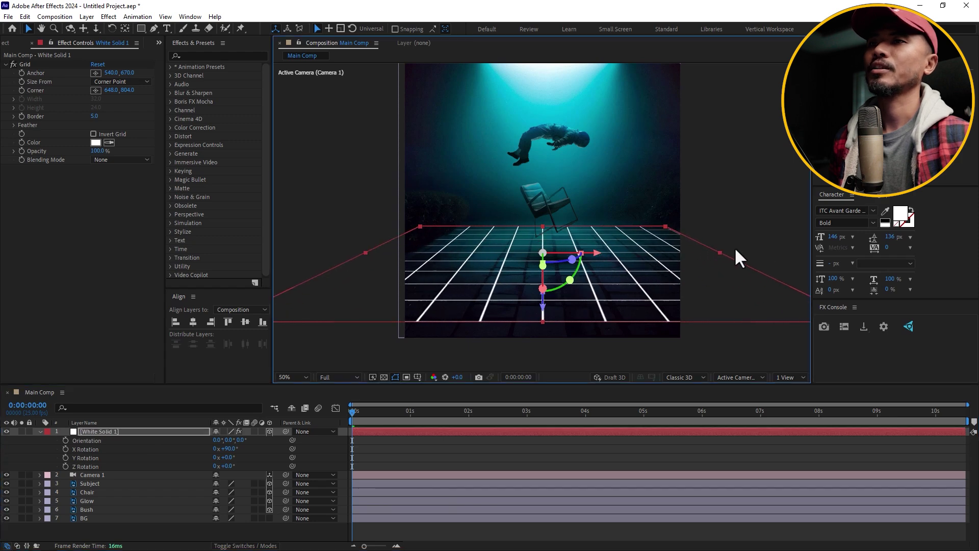
pyautogui.moveTo(542, 320); pyautogui.dragTo(553, 377)
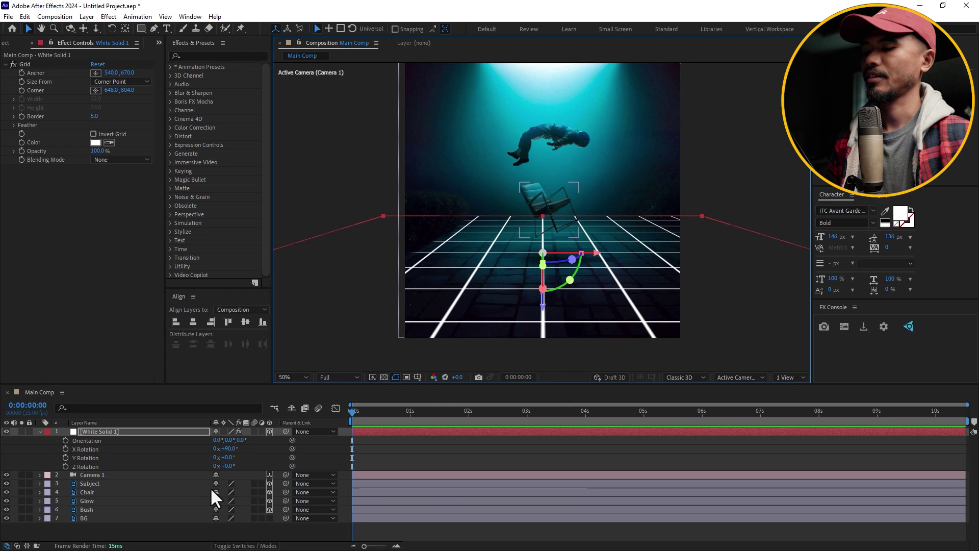
pyautogui.press('p')
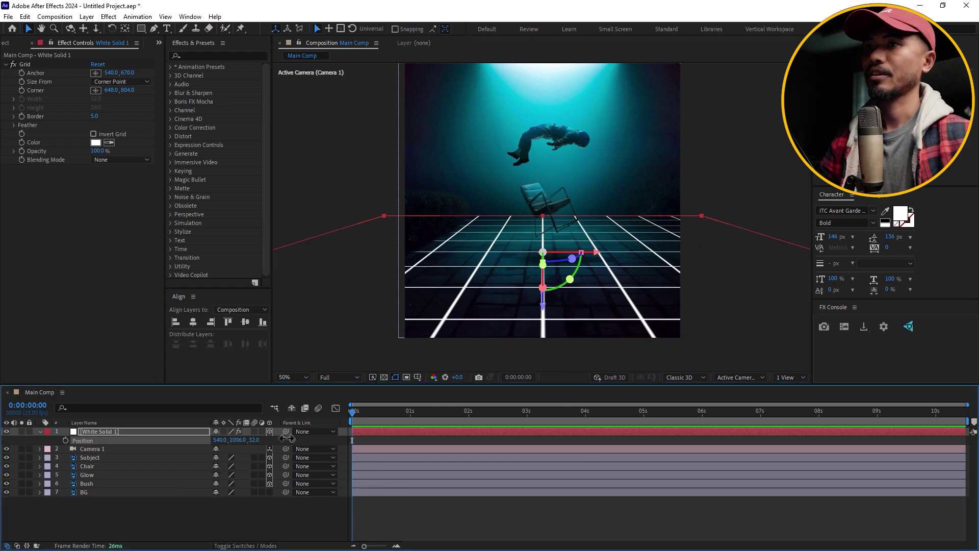
pyautogui.moveTo(287, 437); pyautogui.dragTo(356, 437)
pyautogui.click(298, 243)
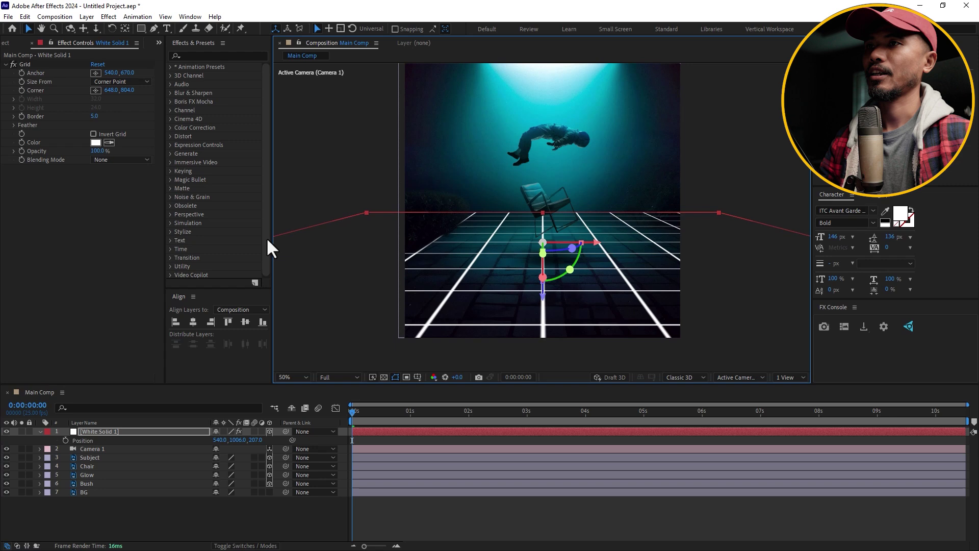
pyautogui.click(138, 512)
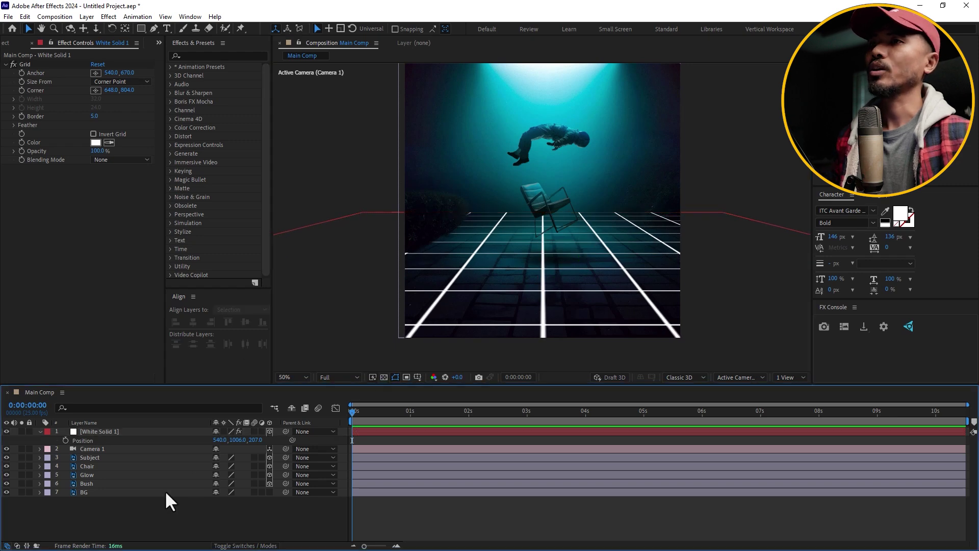
# Set the grid floor's Accepts Lights option to Off.
pyautogui.click(120, 433)
pyautogui.press('a')
pyautogui.press('a')
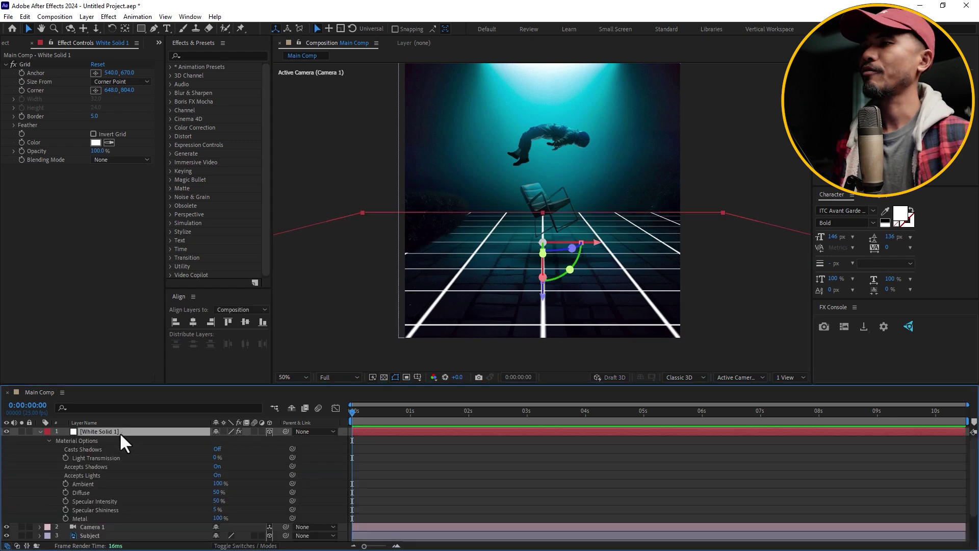
pyautogui.click(108, 474)
pyautogui.click(217, 475)
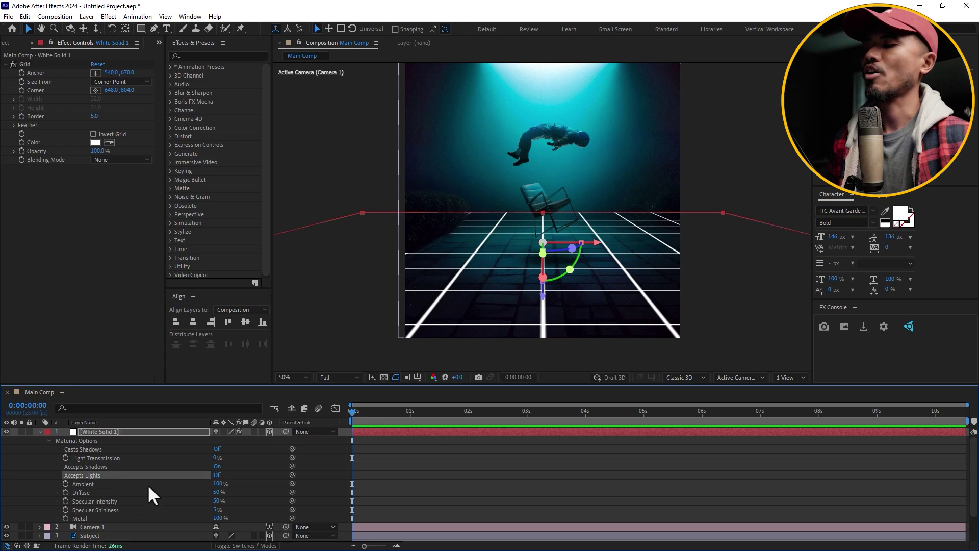
pyautogui.doubleClick(40, 431)
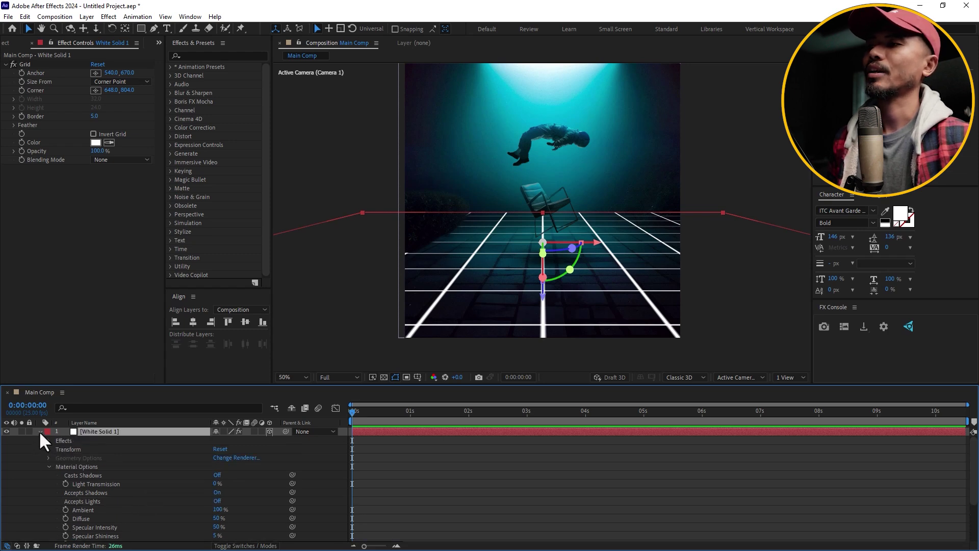
pyautogui.click(39, 430)
pyautogui.click(168, 503)
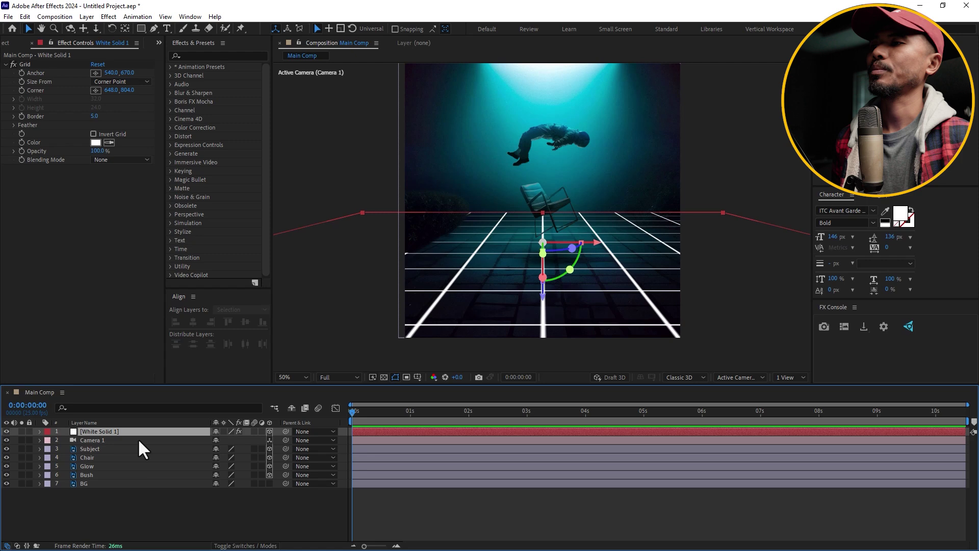
# Duplicate the grid, show Camera and Left views, and set the copy's X Rotation to 0.
pyautogui.click(130, 457)
pyautogui.hotkey('ctrl', 'd')
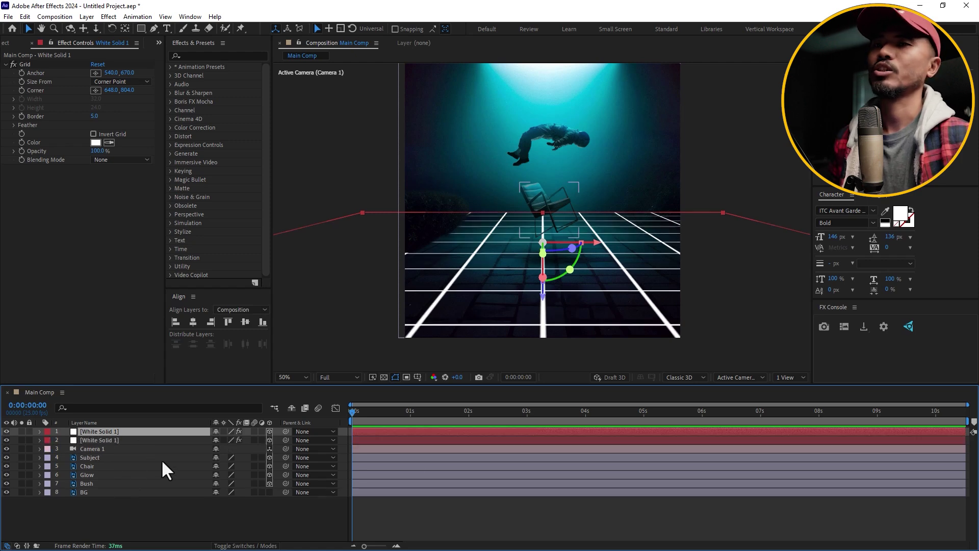
pyautogui.click(788, 377)
pyautogui.click(791, 410)
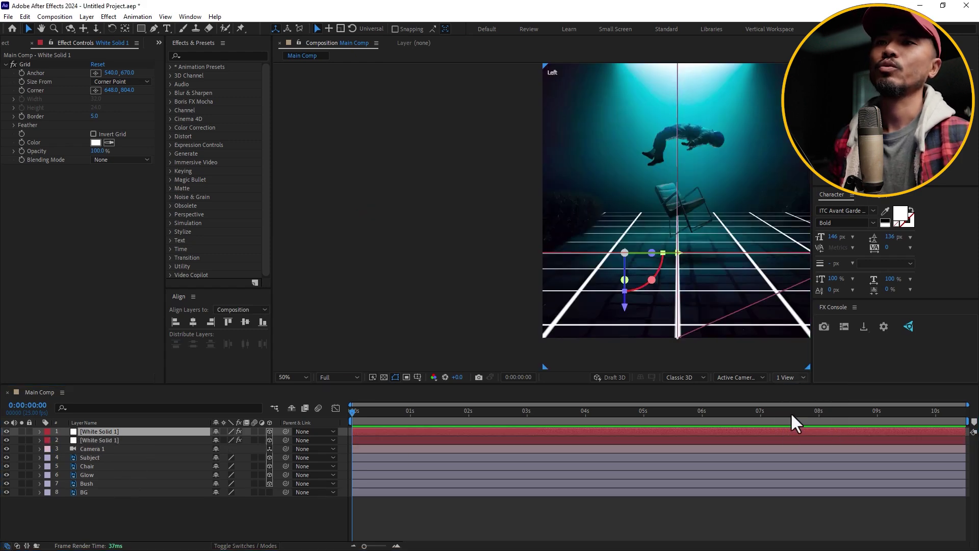
pyautogui.press(',')
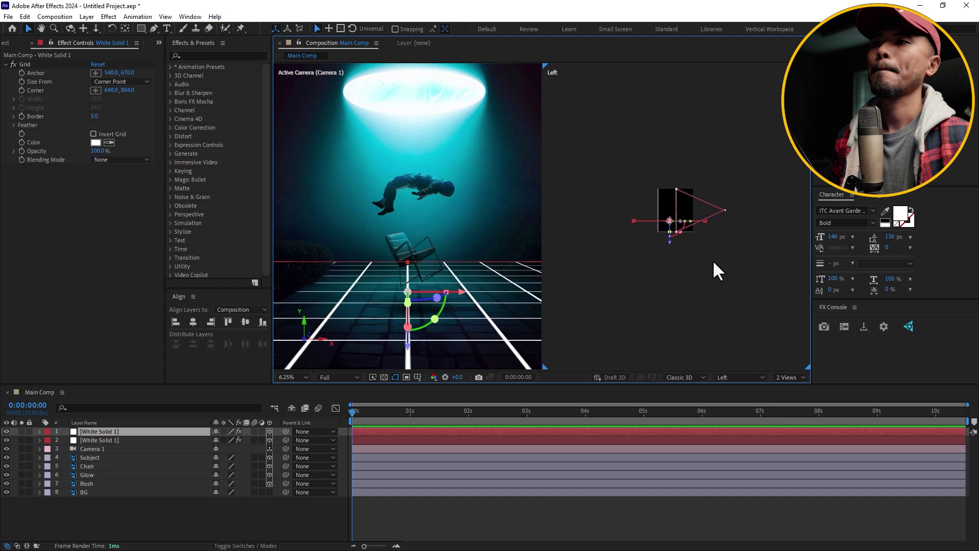
pyautogui.press('r')
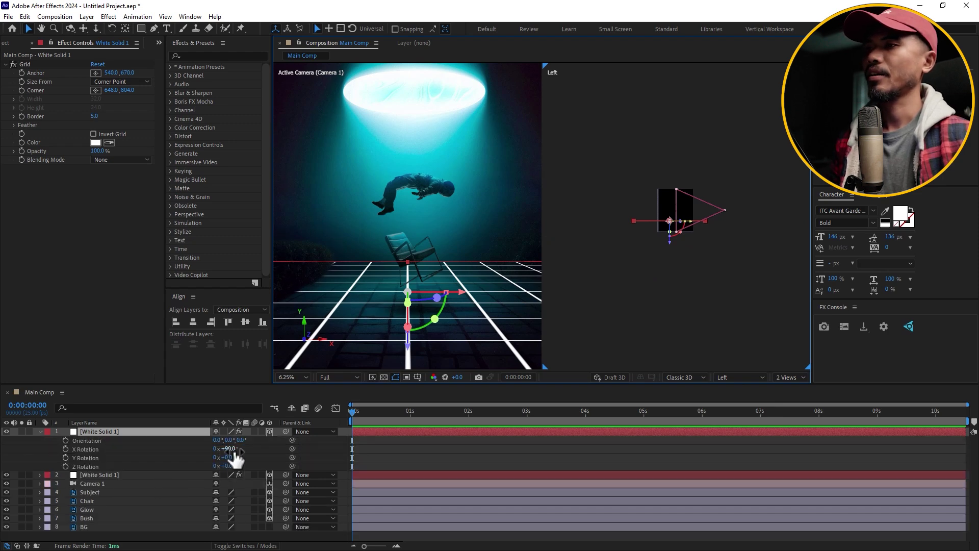
pyautogui.click(232, 449)
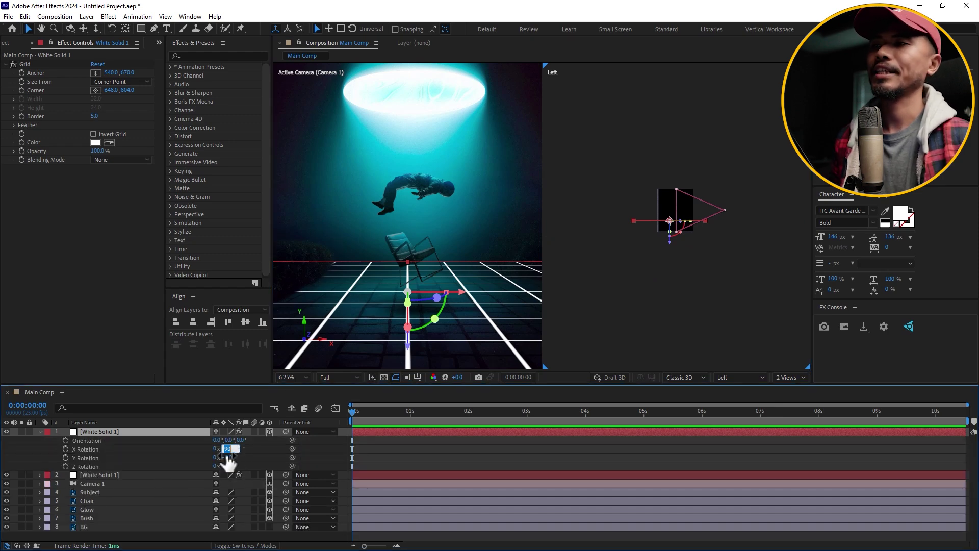
pyautogui.write('0')
pyautogui.press('Return')
# Push the upright grid back in depth and raise it into a wall behind the subject.
pyautogui.press('.')
pyautogui.press('.')
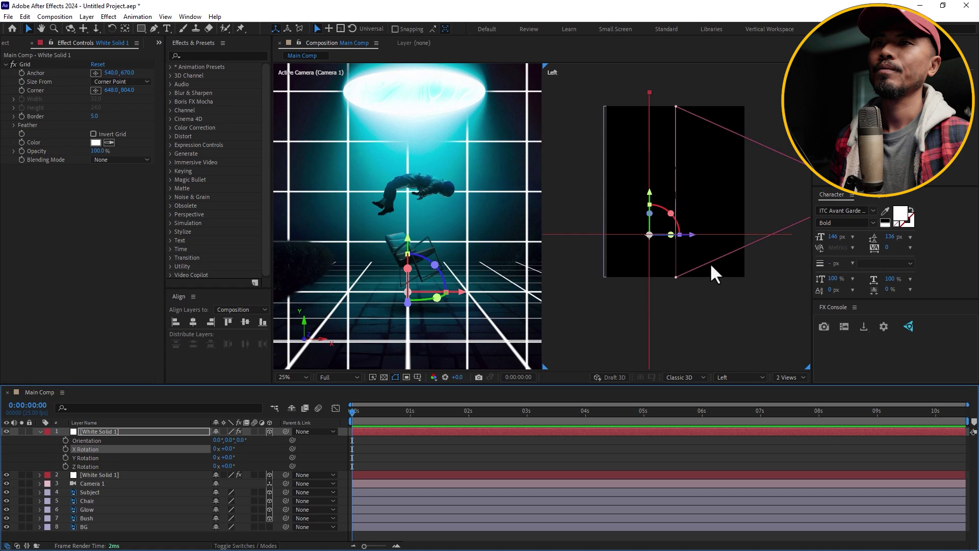
pyautogui.moveTo(692, 236); pyautogui.dragTo(614, 237)
pyautogui.press('h')
pyautogui.moveTo(690, 286); pyautogui.dragTo(769, 286)
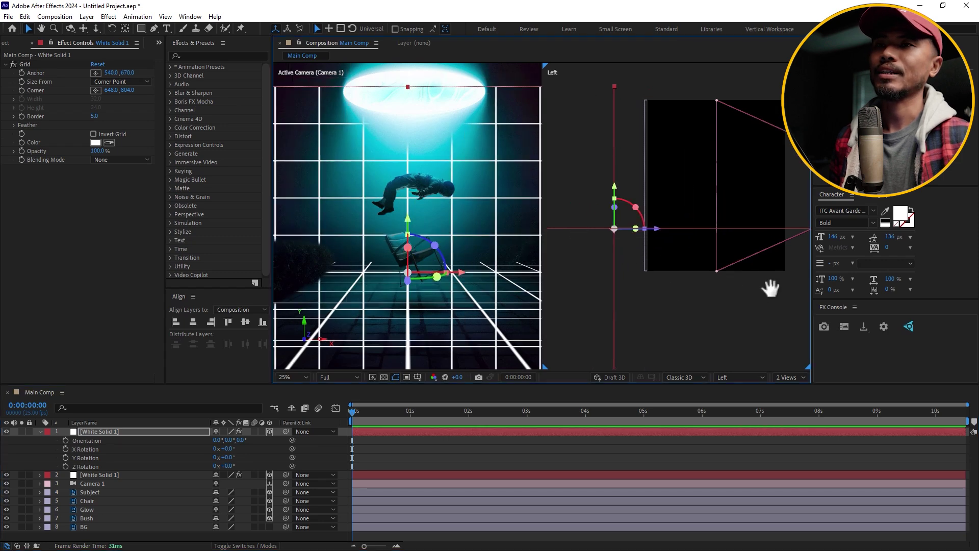
pyautogui.press('v')
pyautogui.moveTo(759, 233); pyautogui.dragTo(703, 250)
pyautogui.press('.')
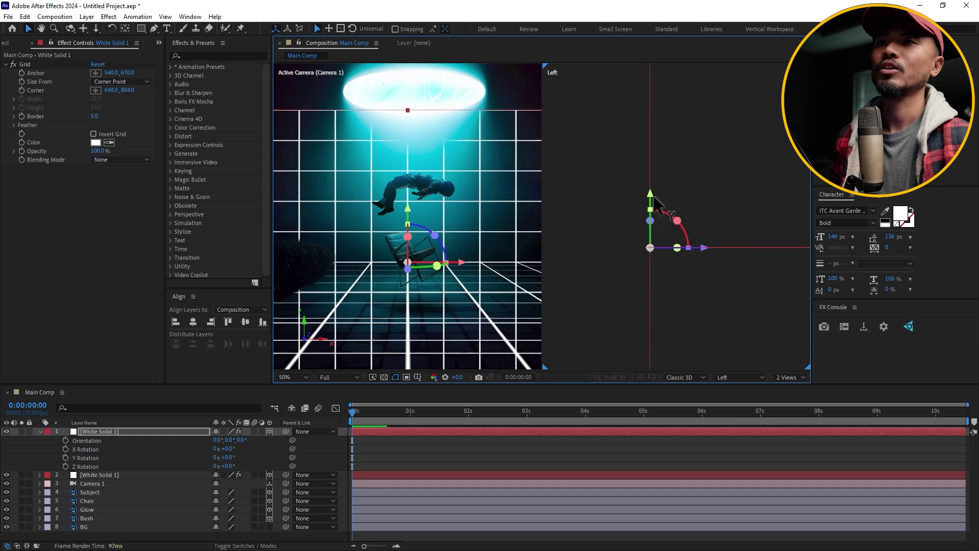
pyautogui.moveTo(648, 164); pyautogui.dragTo(669, 51)
pyautogui.scroll(-2, 704, 189)
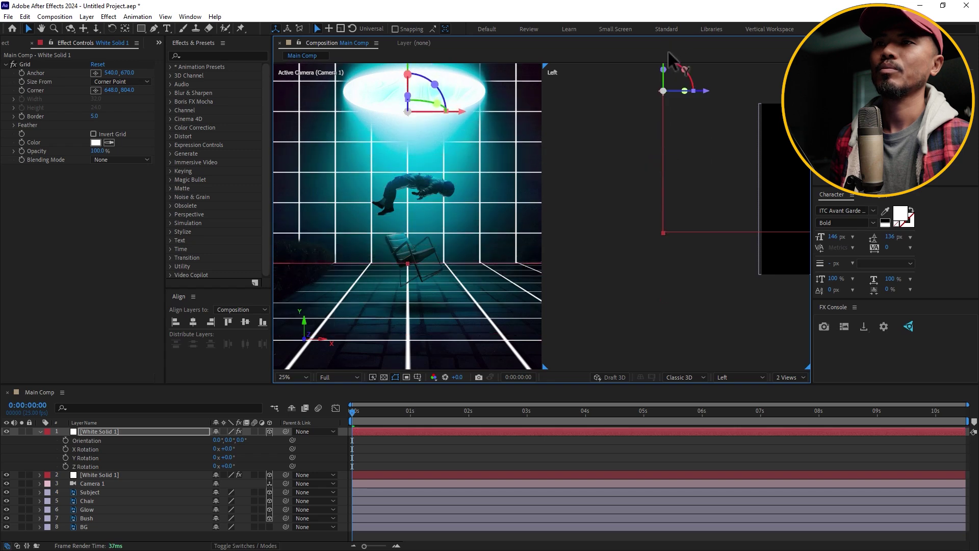
pyautogui.click(673, 299)
pyautogui.scroll(2, 673, 286)
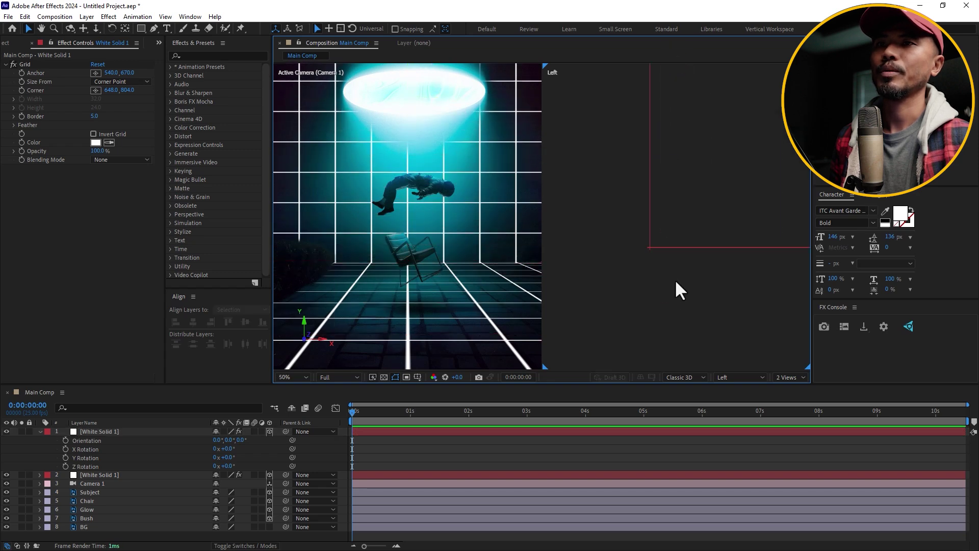
pyautogui.click(651, 209)
pyautogui.click(671, 343)
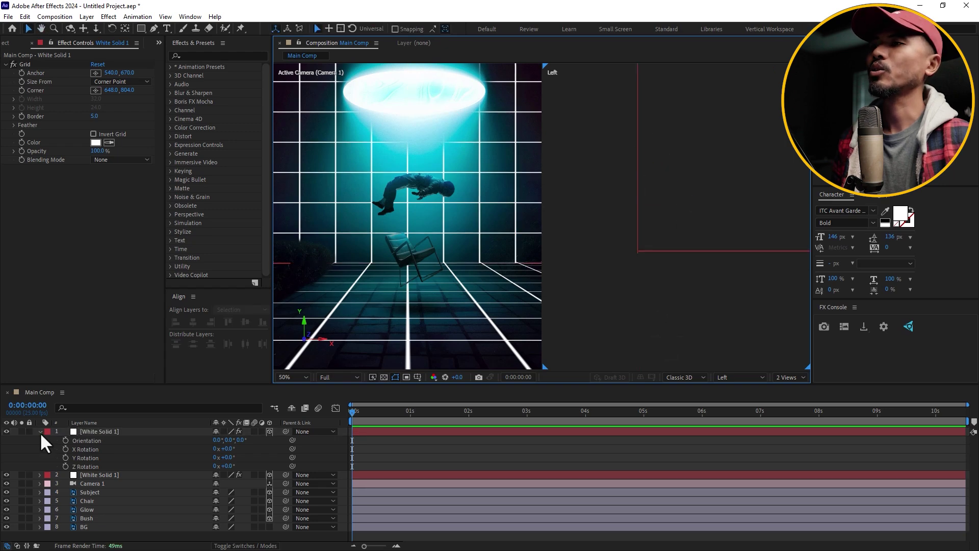
pyautogui.click(39, 432)
pyautogui.click(112, 440)
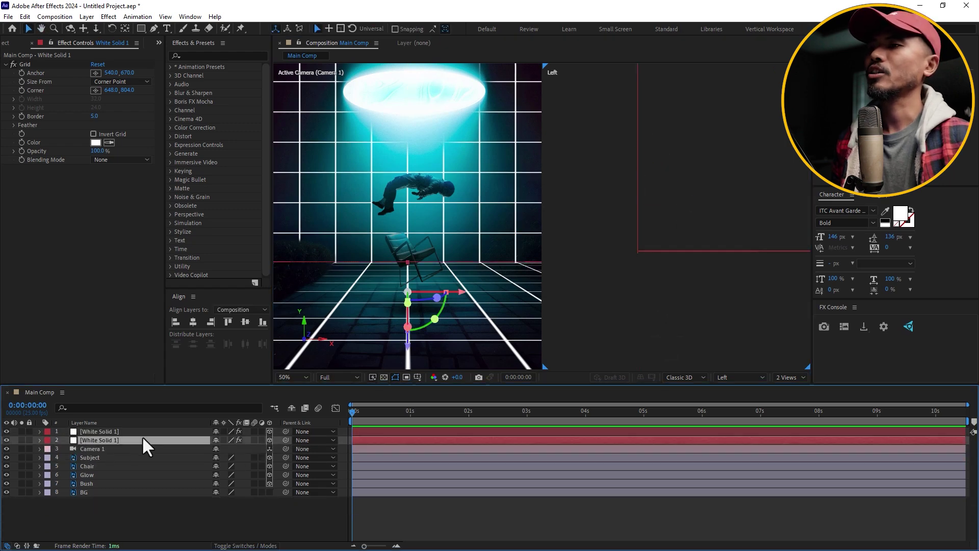
# Disable the Grid effect on both White Solids and hide Subject, Chair, Glow and Bush.
pyautogui.keyDown('shift'); pyautogui.click(108, 431); pyautogui.keyUp('shift')
pyautogui.click(240, 430)
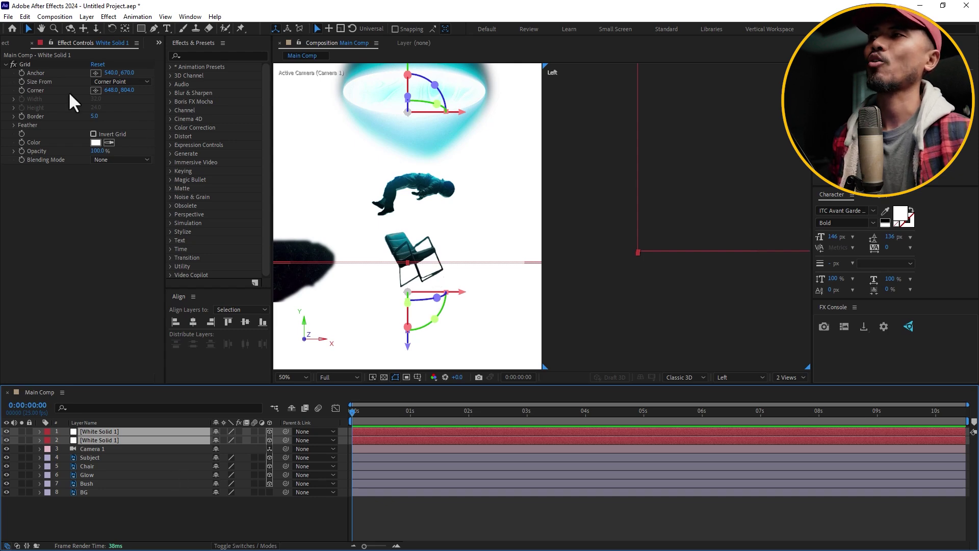
pyautogui.click(49, 457)
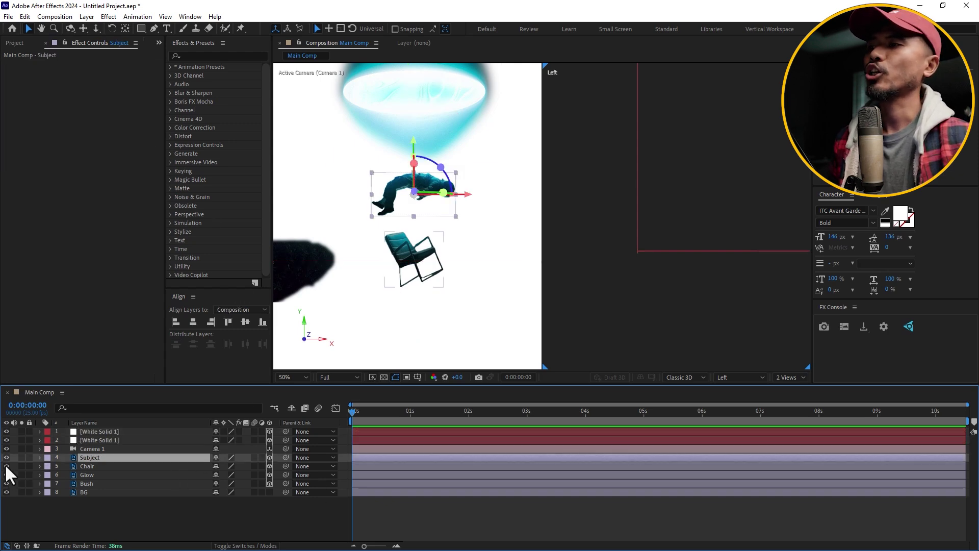
pyautogui.moveTo(7, 456); pyautogui.dragTo(6, 483)
pyautogui.click(87, 492)
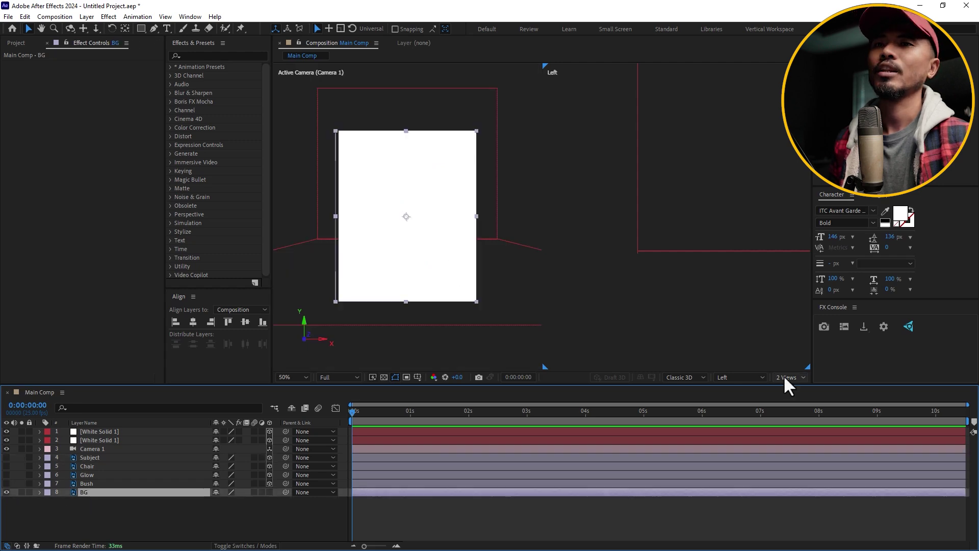
# Add a Spot Light 1 layer to the Main Comp.
pyautogui.click(730, 296)
pyautogui.scroll(-2, 711, 269)
pyautogui.moveTo(622, 273); pyautogui.dragTo(458, 274)
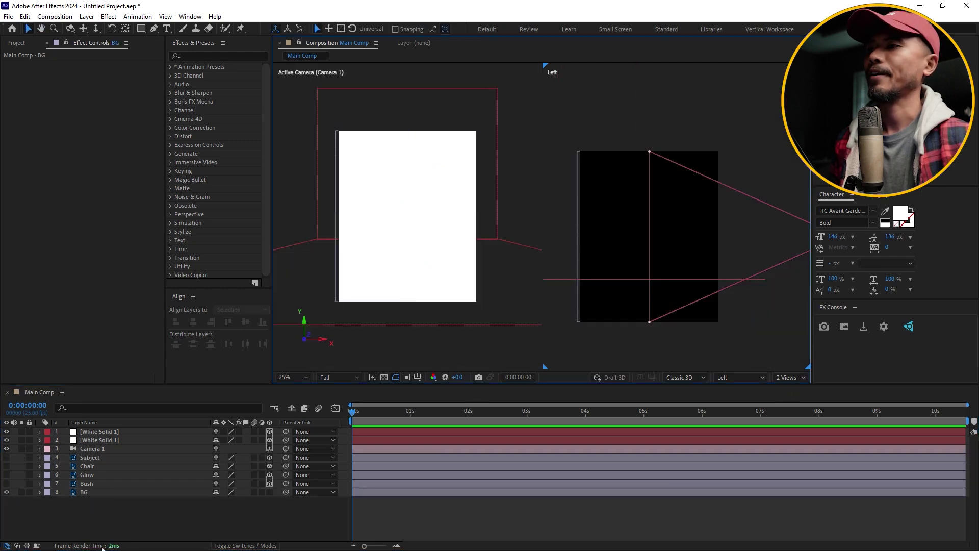
pyautogui.click(88, 17)
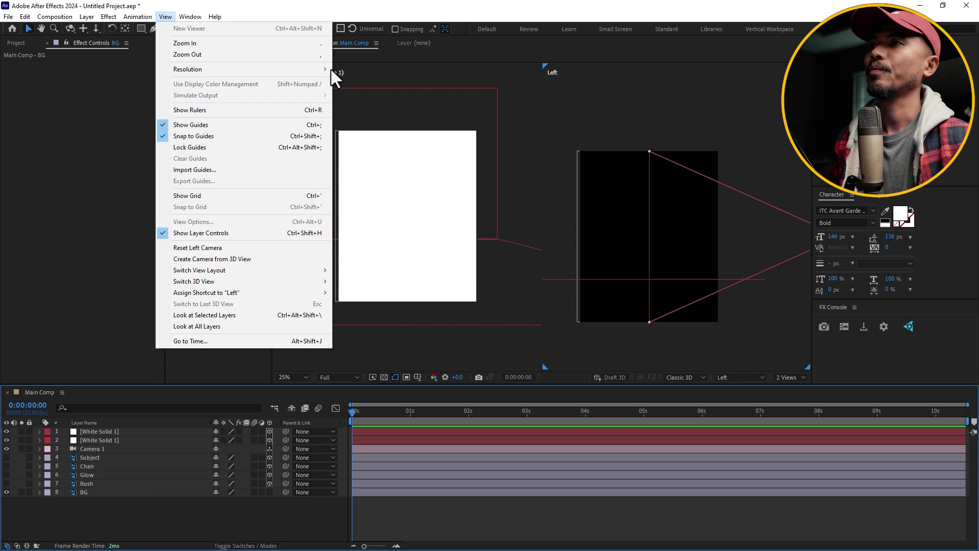
pyautogui.click(336, 76)
pyautogui.click(86, 16)
pyautogui.moveTo(102, 28)
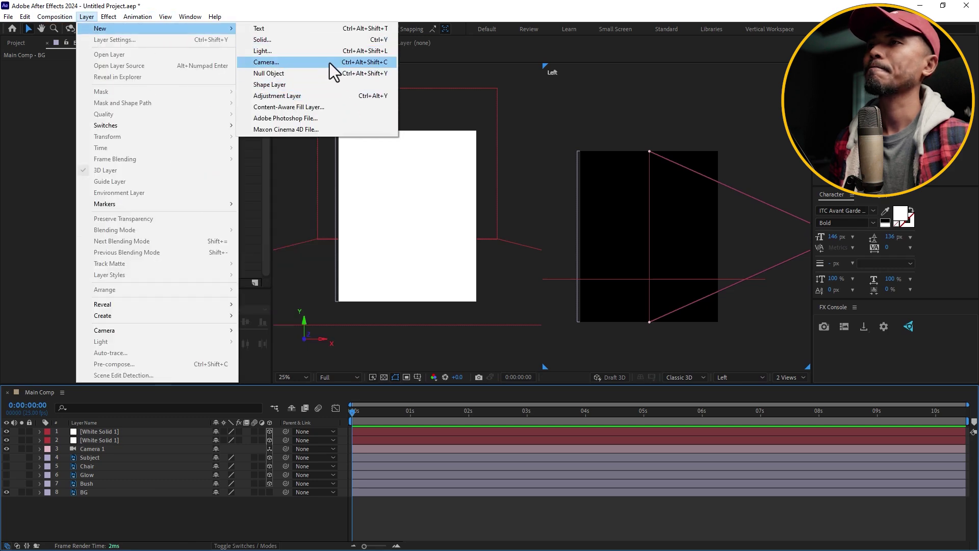
pyautogui.click(313, 53)
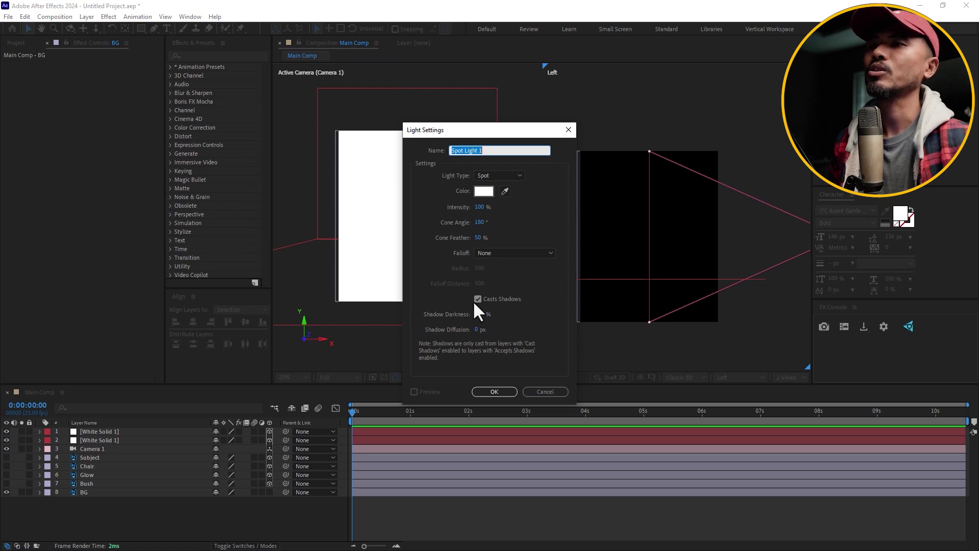
pyautogui.click(492, 392)
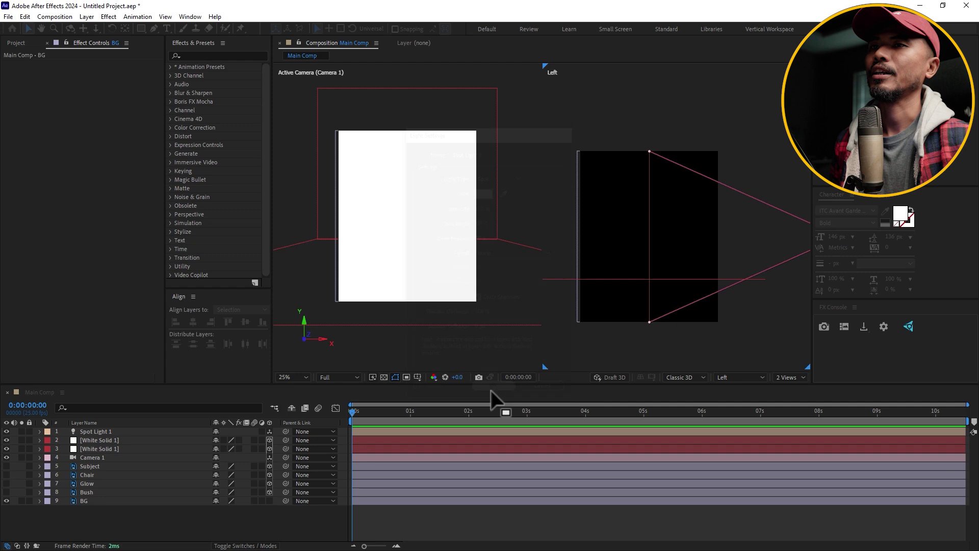
# Make the BG layer 3D and select it together with Spot Light 1.
pyautogui.click(112, 458)
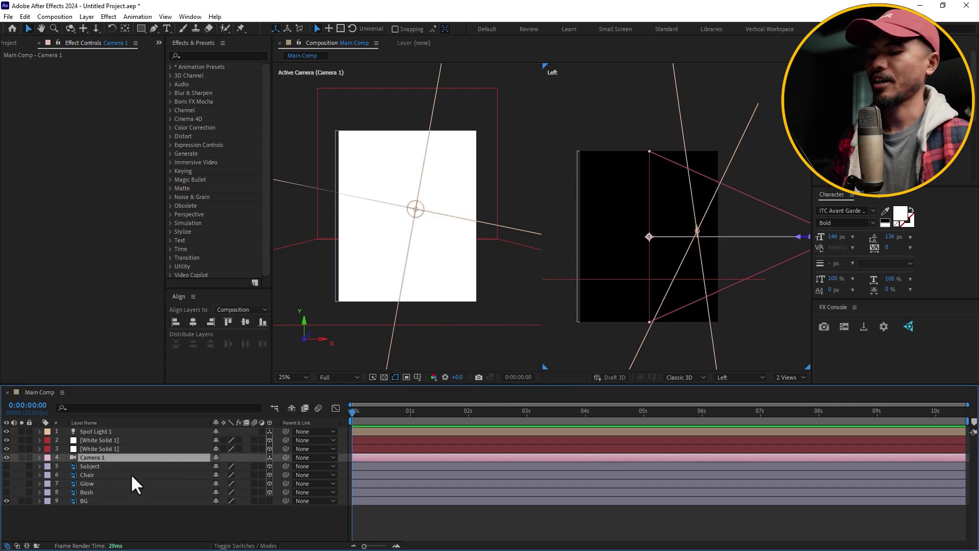
pyautogui.press('p')
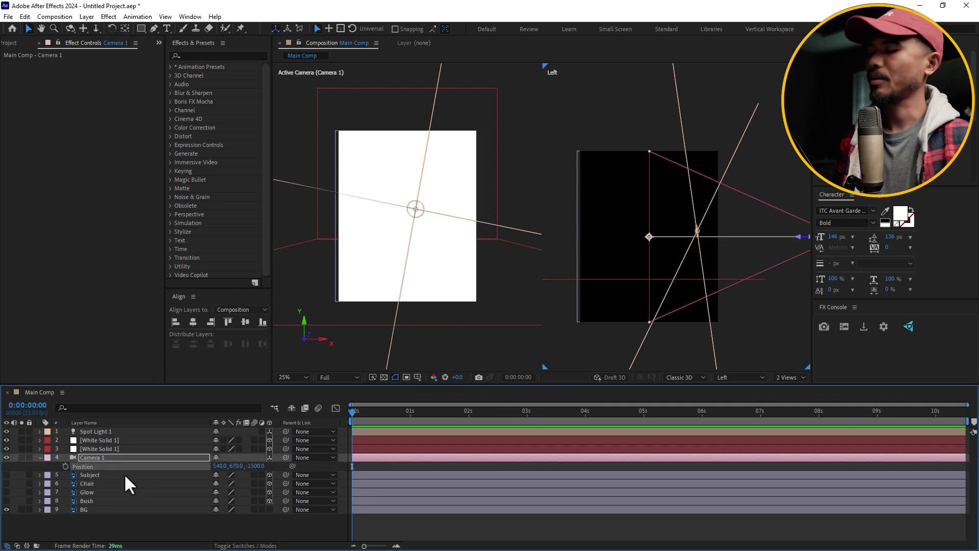
pyautogui.click(40, 458)
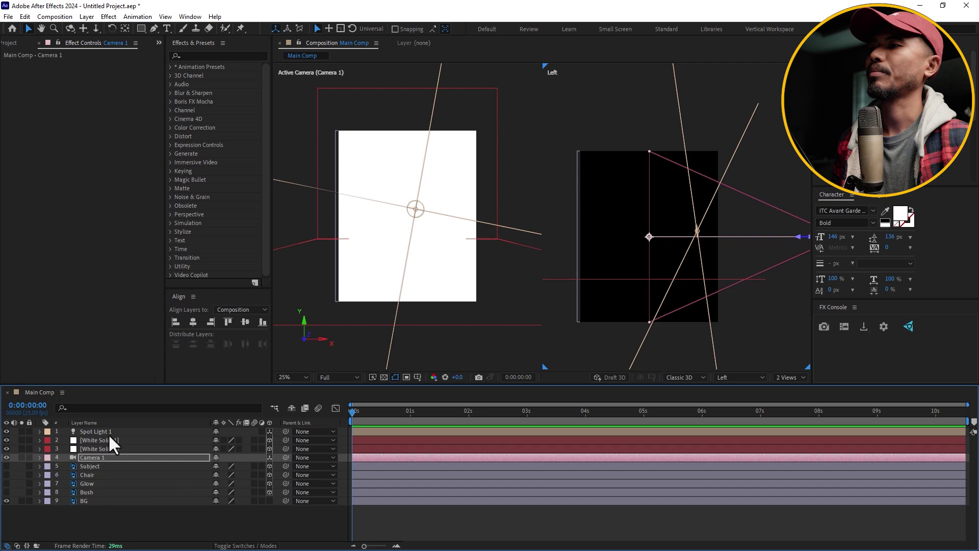
pyautogui.click(107, 431)
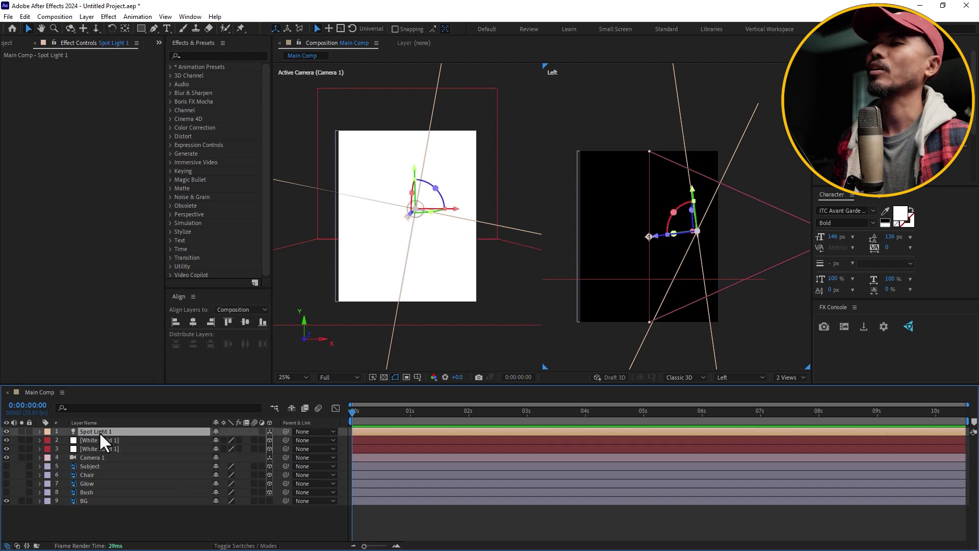
pyautogui.keyDown('ctrl'); pyautogui.click(105, 501); pyautogui.keyUp('ctrl')
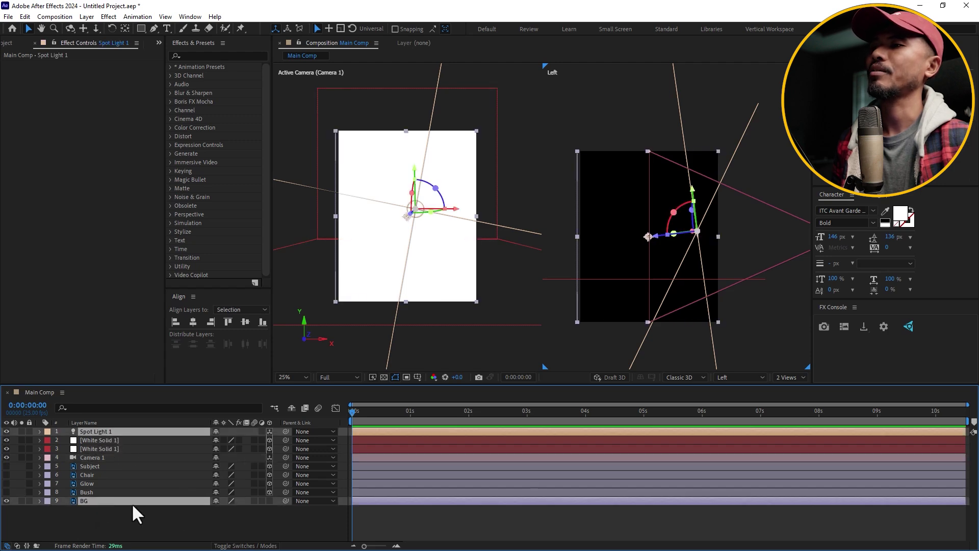
pyautogui.click(280, 511)
pyautogui.click(270, 501)
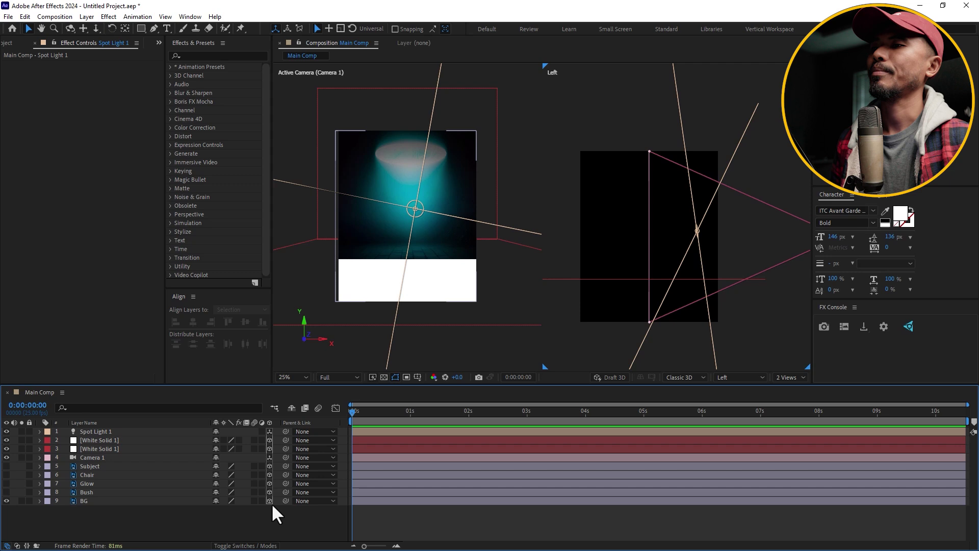
pyautogui.click(131, 503)
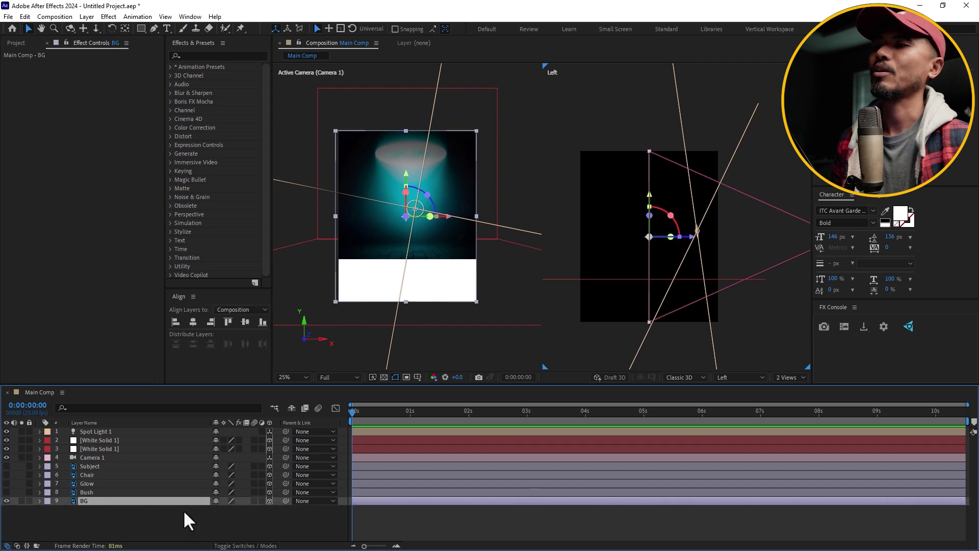
pyautogui.keyDown('ctrl'); pyautogui.click(106, 431); pyautogui.keyUp('ctrl')
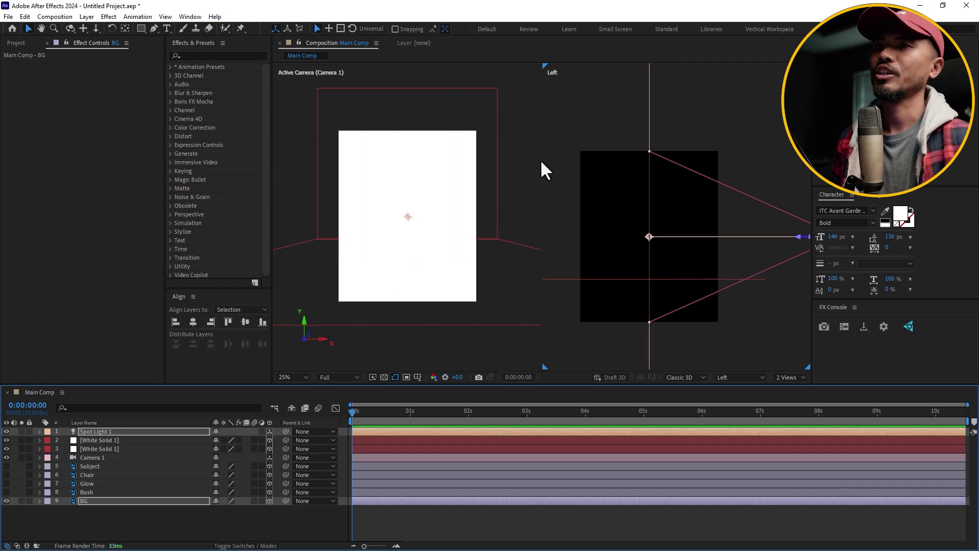
# Frame the light in the Left view and push the BG layer far back in depth.
pyautogui.press('space')
pyautogui.moveTo(743, 258); pyautogui.dragTo(638, 256)
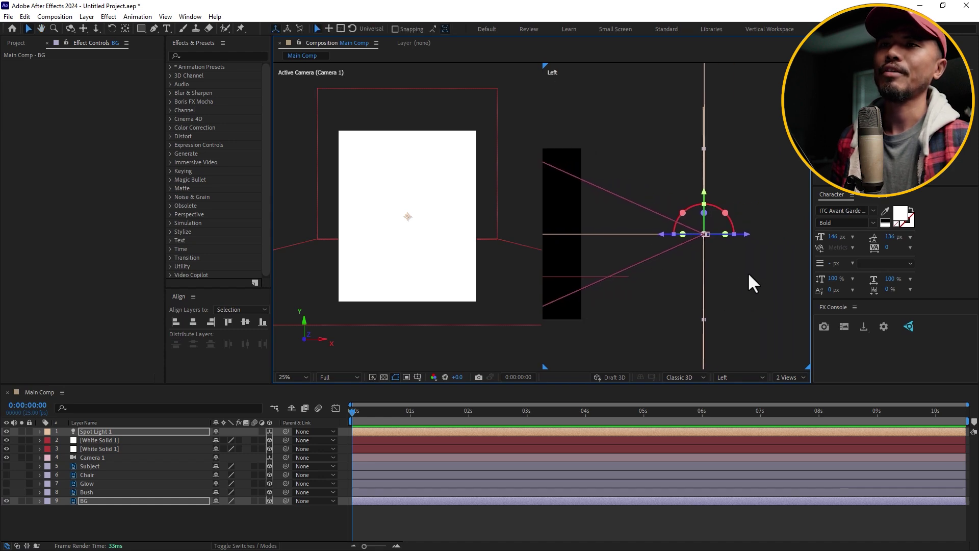
pyautogui.scroll(6, 747, 271)
pyautogui.press('space')
pyautogui.moveTo(726, 247); pyautogui.dragTo(662, 240)
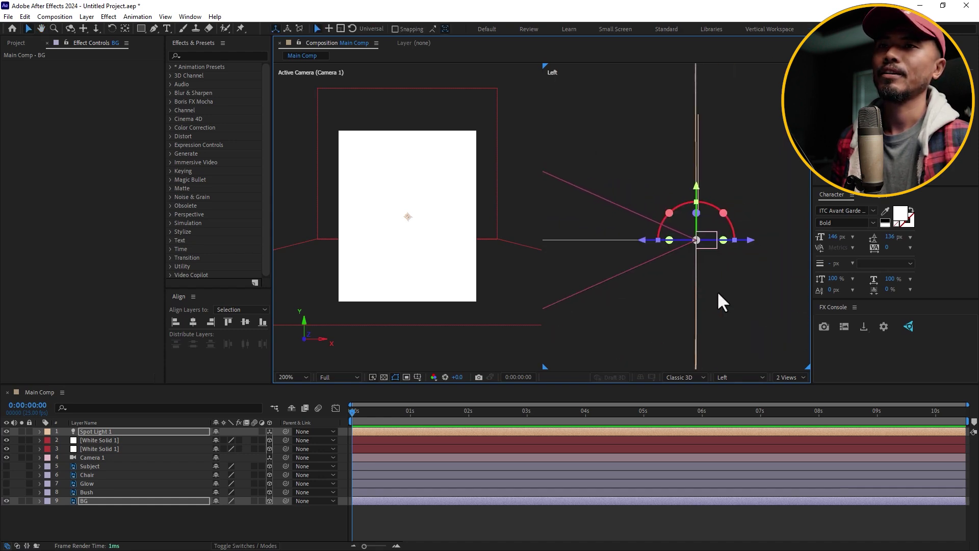
pyautogui.press('space')
pyautogui.moveTo(717, 295)
pyautogui.mouseDown()
pyautogui.moveTo(745, 328)
pyautogui.moveTo(734, 286)
pyautogui.mouseUp()
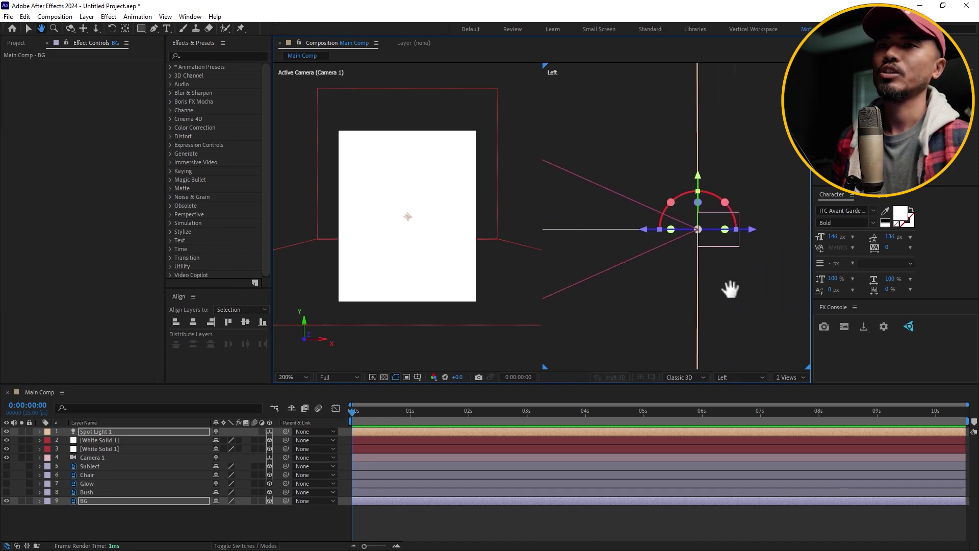
pyautogui.click(117, 529)
pyautogui.click(99, 457)
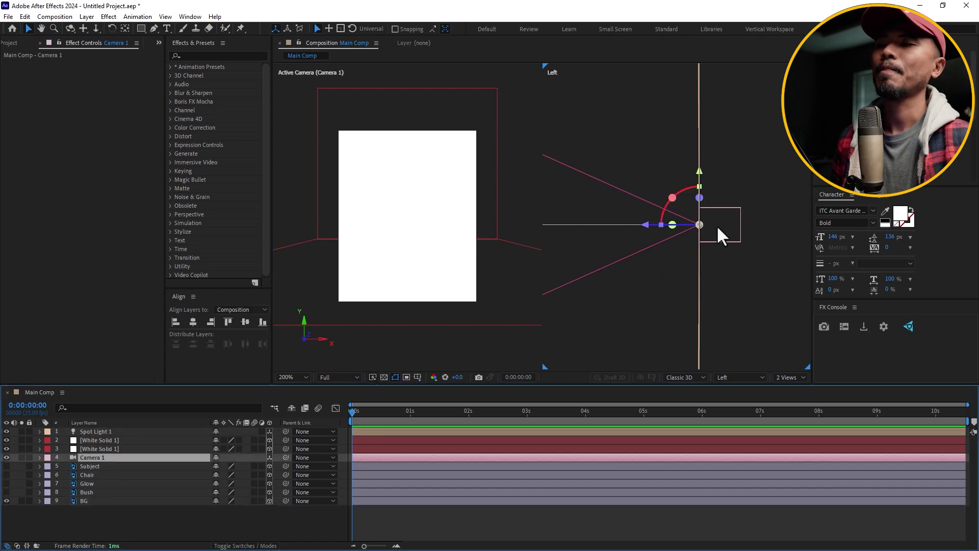
pyautogui.click(98, 501)
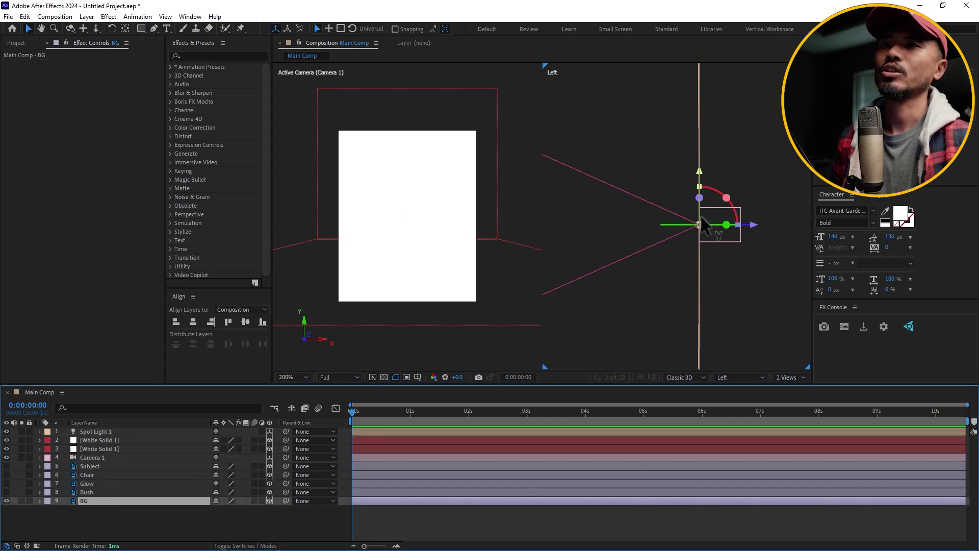
pyautogui.scroll(2, 724, 246)
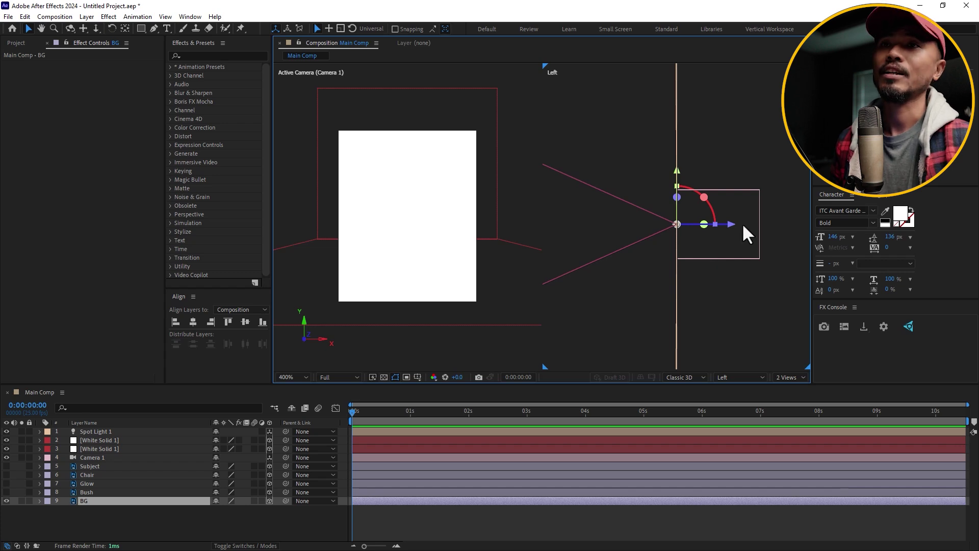
pyautogui.moveTo(732, 232); pyautogui.dragTo(673, 225)
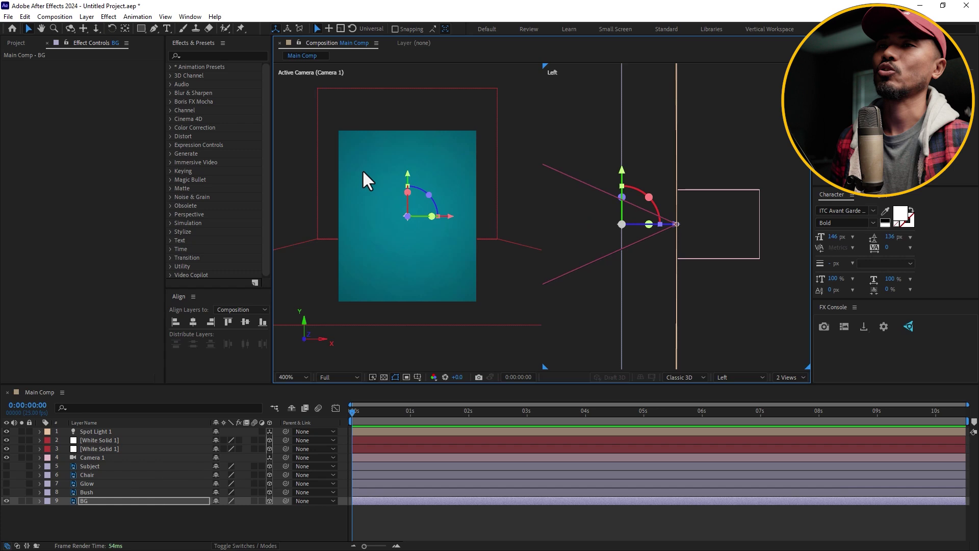
# Scale BG down to 1%, then scrub it up to about 1.9% to fill the frame.
pyautogui.scroll(-5, 362, 170)
pyautogui.scroll(3, 429, 246)
pyautogui.scroll(2, 426, 259)
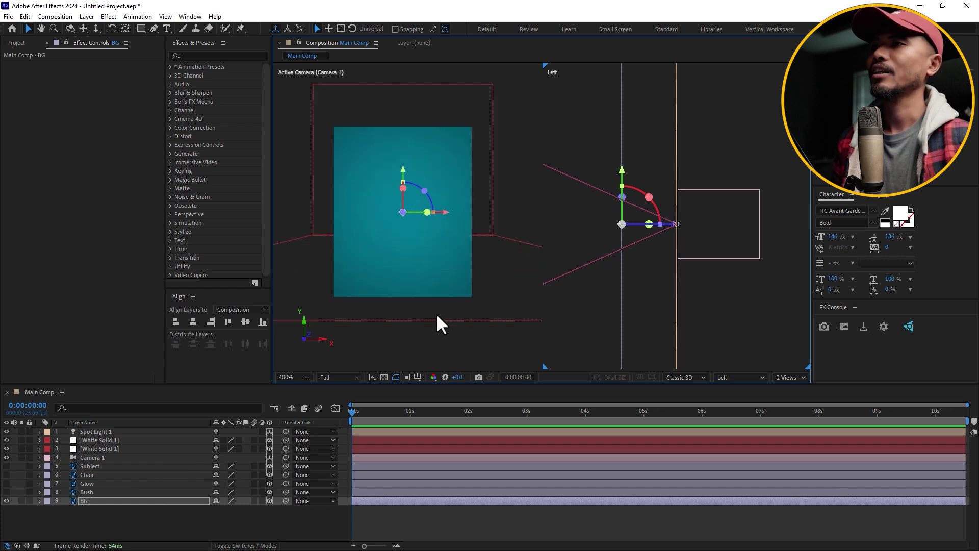
pyautogui.press('Return')
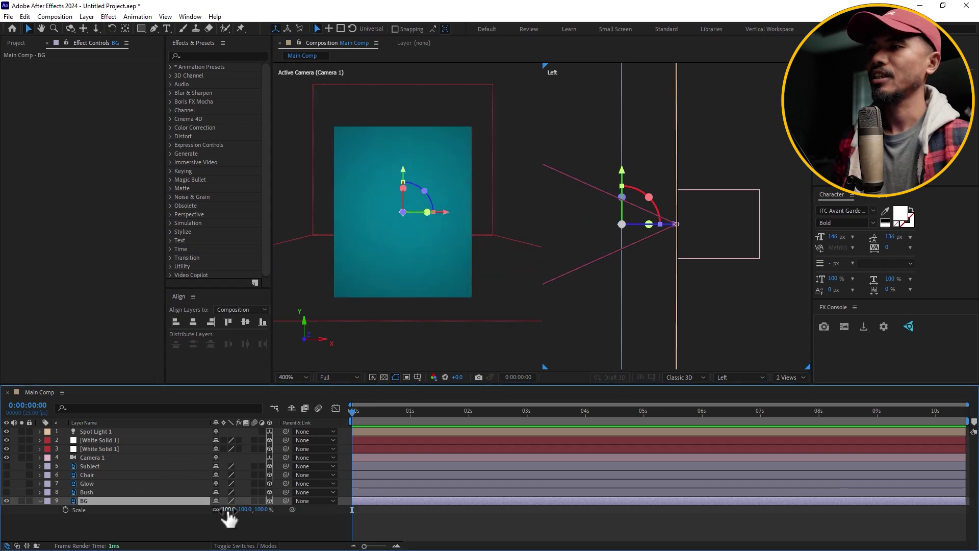
pyautogui.moveTo(227, 510); pyautogui.dragTo(185, 515)
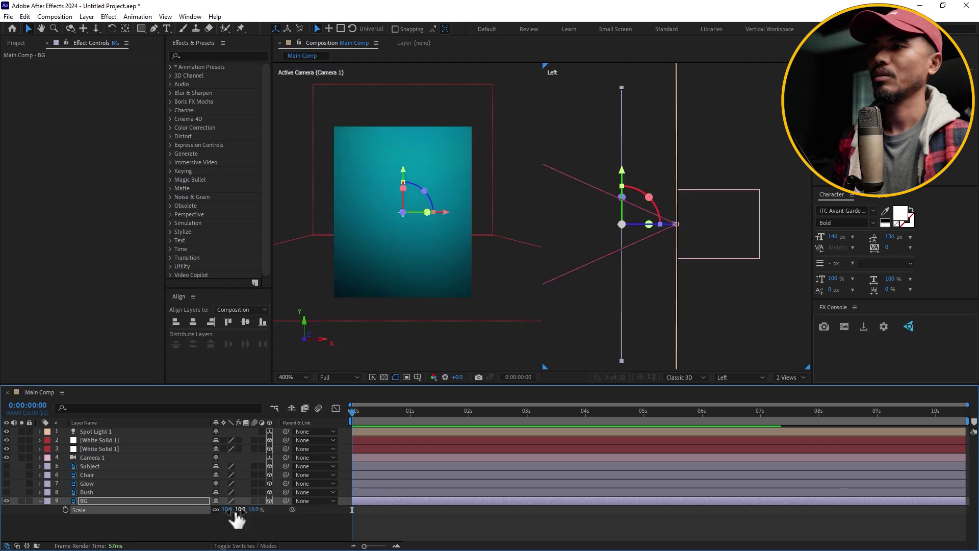
pyautogui.click(229, 509)
pyautogui.write('1')
pyautogui.press('Return')
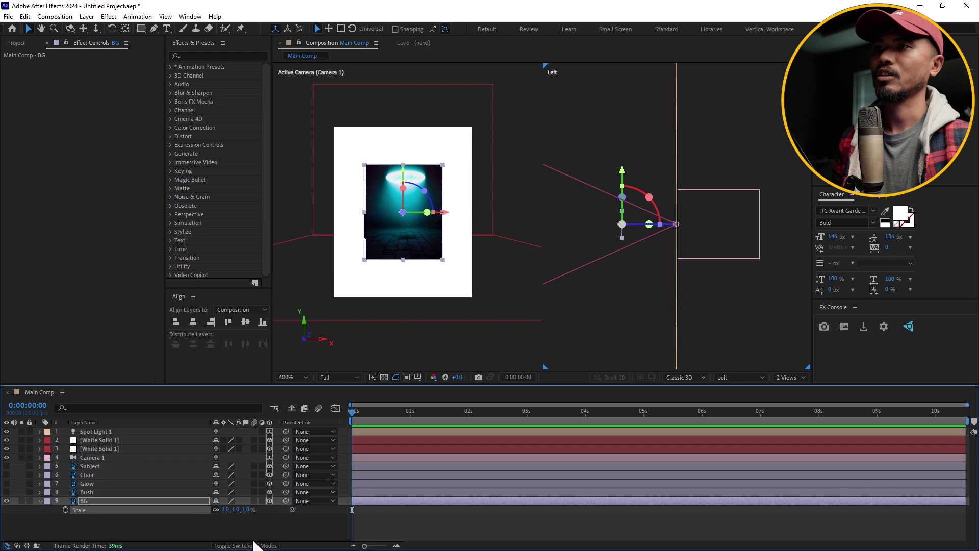
pyautogui.moveTo(442, 261); pyautogui.dragTo(445, 264)
pyautogui.click(265, 510)
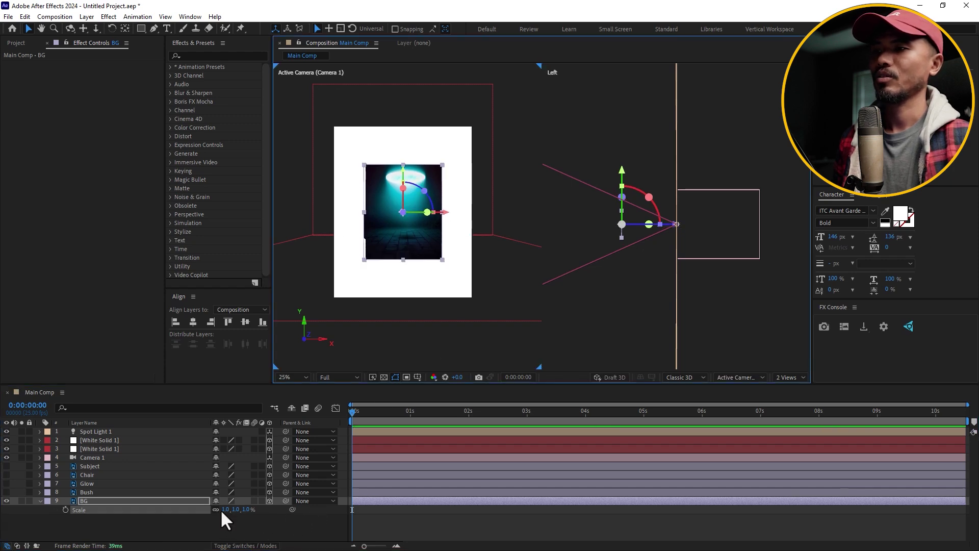
pyautogui.moveTo(225, 509); pyautogui.dragTo(226, 509)
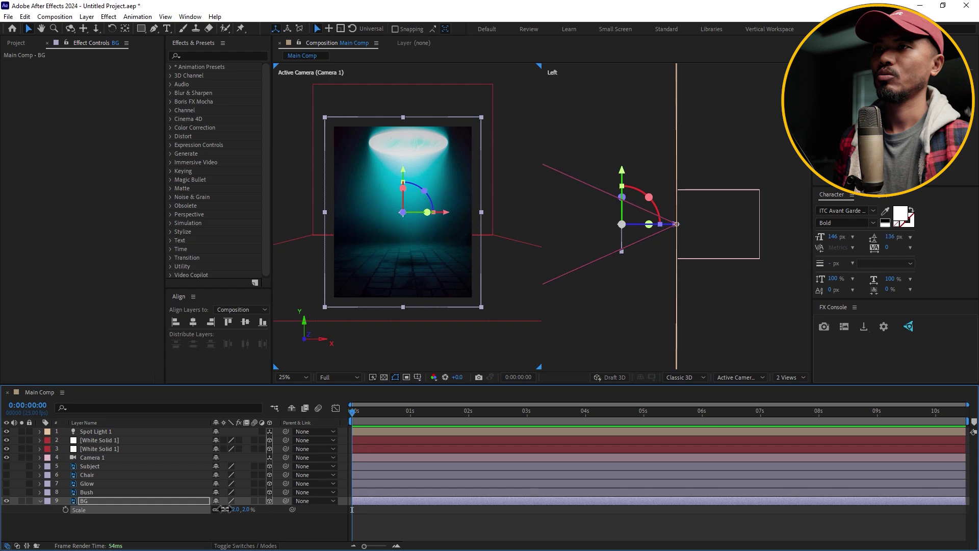
pyautogui.moveTo(481, 304); pyautogui.dragTo(476, 288)
# Switch the viewer back to a single camera view.
pyautogui.click(367, 330)
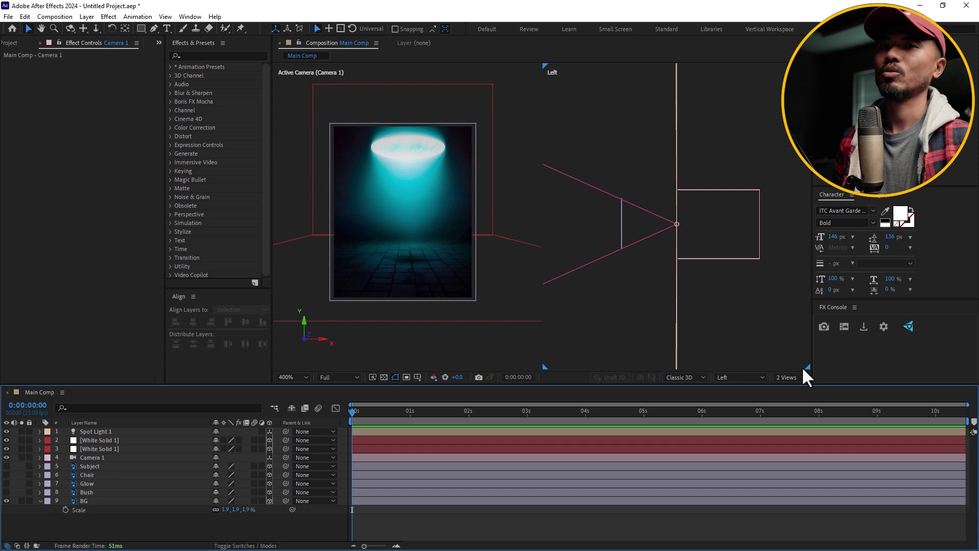
pyautogui.click(803, 377)
pyautogui.click(812, 388)
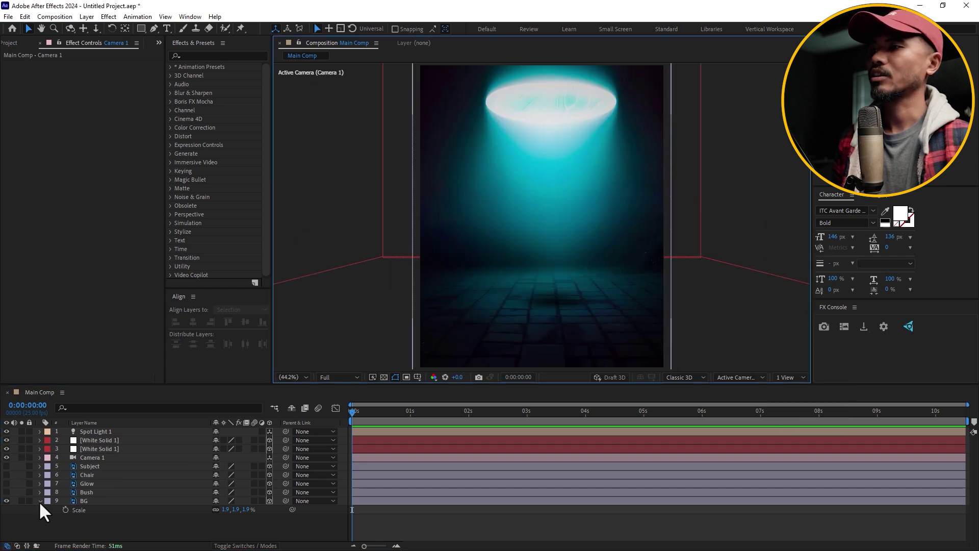
pyautogui.click(39, 500)
# Set BG's Casts Shadows to Only with 100% Light Transmission.
pyautogui.click(178, 501)
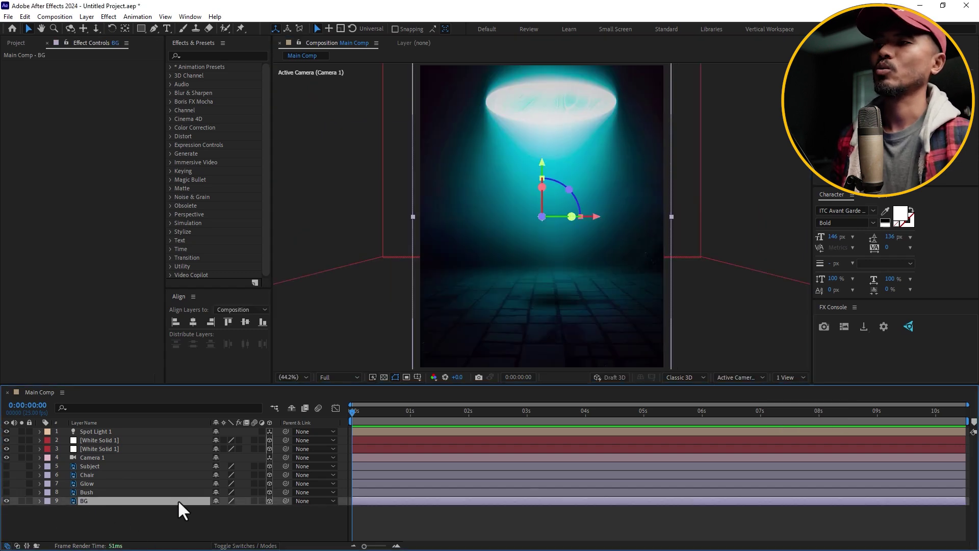
pyautogui.press('a')
pyautogui.press('a')
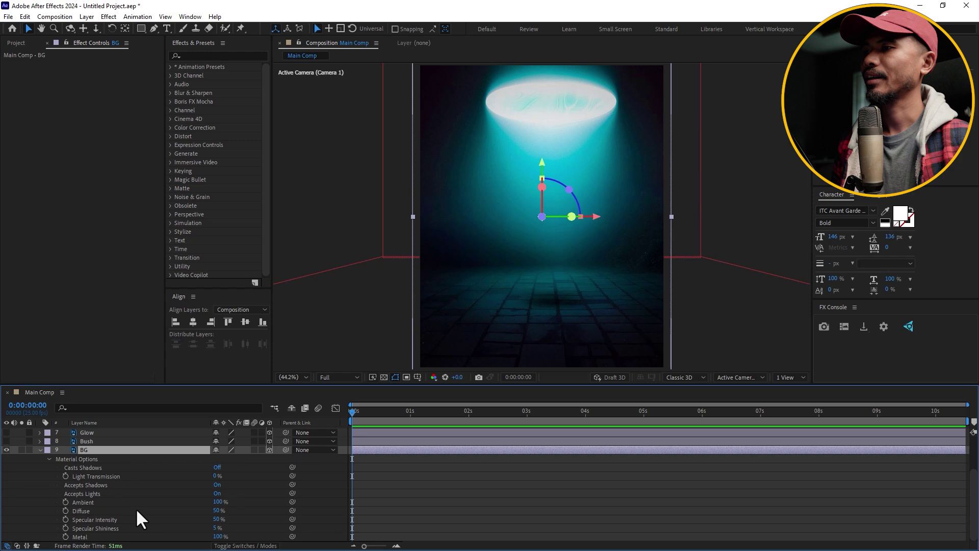
pyautogui.click(92, 468)
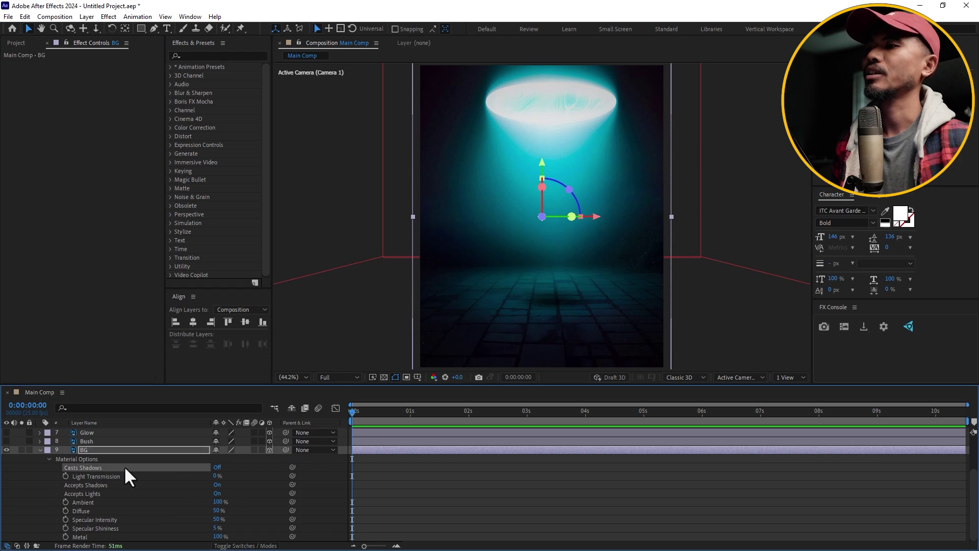
pyautogui.click(217, 467)
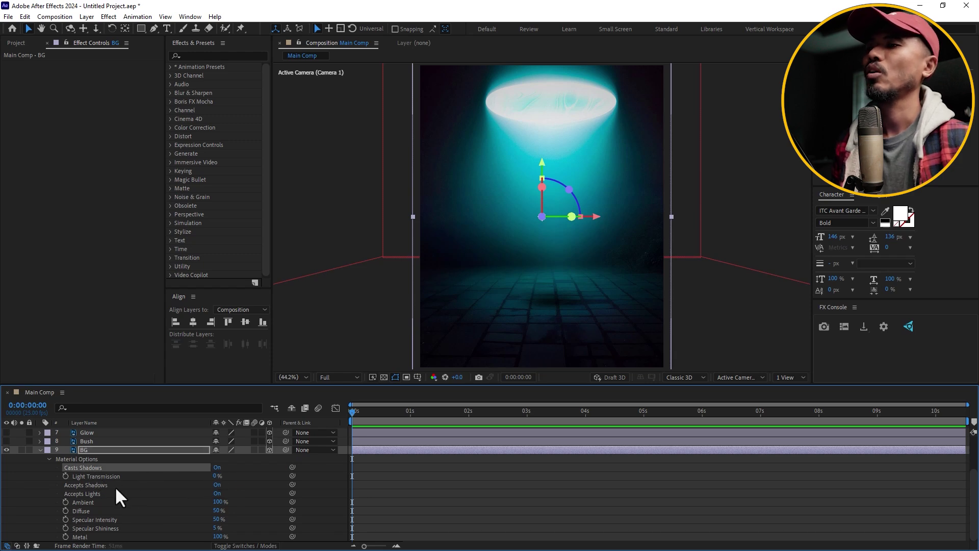
pyautogui.click(216, 468)
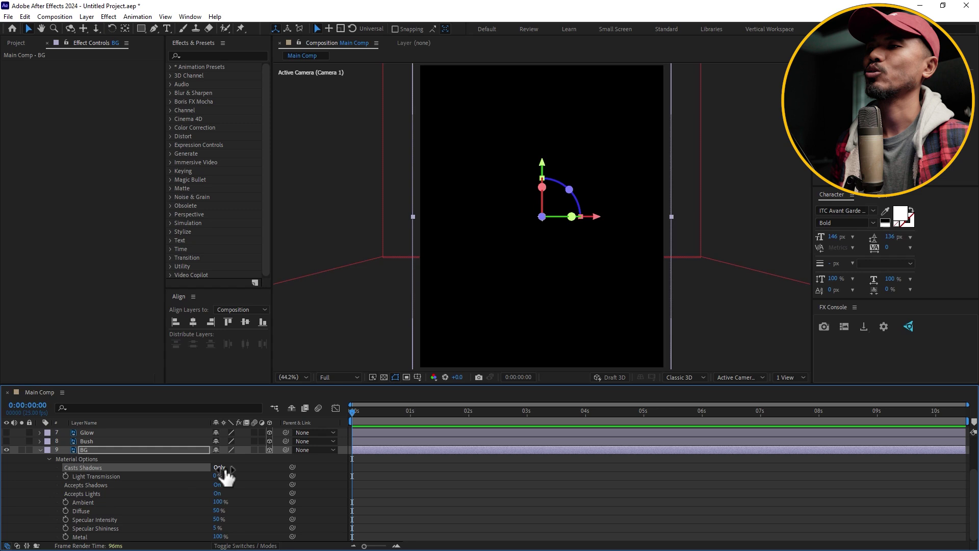
pyautogui.click(115, 476)
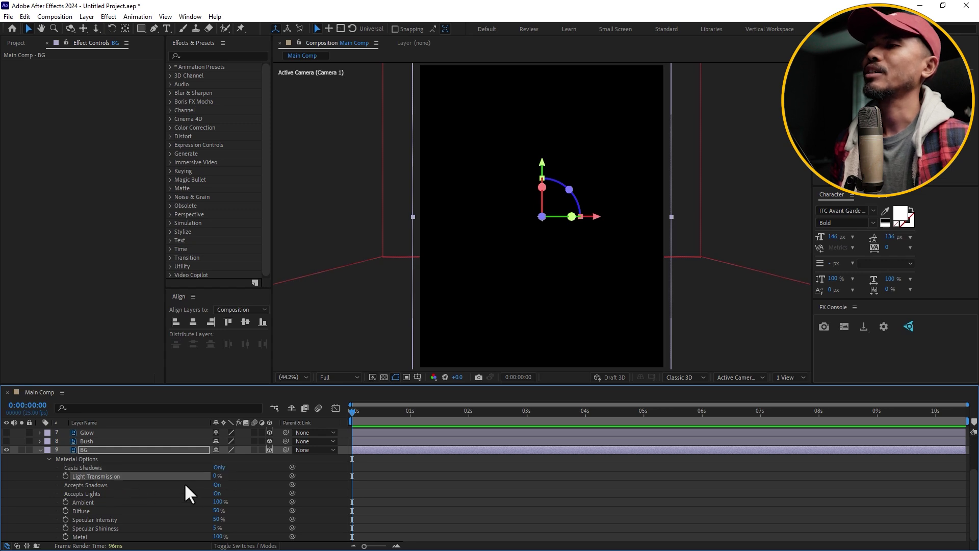
pyautogui.moveTo(217, 476); pyautogui.dragTo(713, 489)
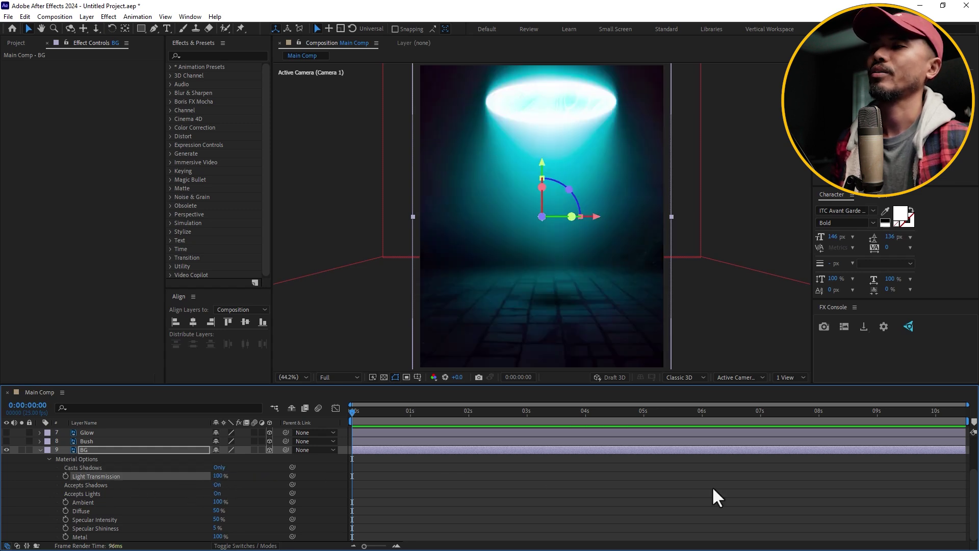
pyautogui.click(40, 450)
pyautogui.click(115, 457)
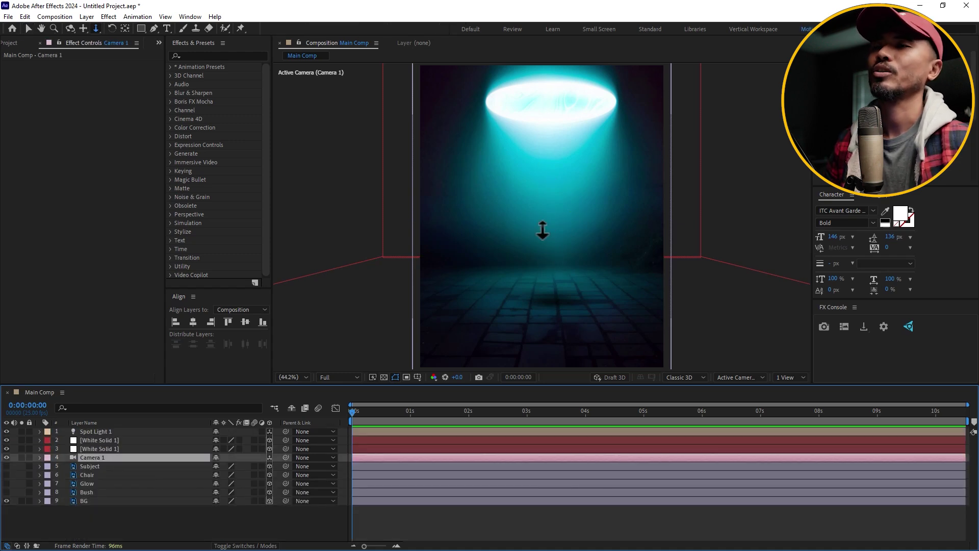
# Dolly the camera closer and keyframe its Position and Point of Interest at the end.
pyautogui.press('c')
pyautogui.press('c')
pyautogui.moveTo(558, 260)
pyautogui.mouseDown()
pyautogui.moveTo(553, 183)
pyautogui.moveTo(544, 212)
pyautogui.moveTo(555, 259)
pyautogui.mouseUp()
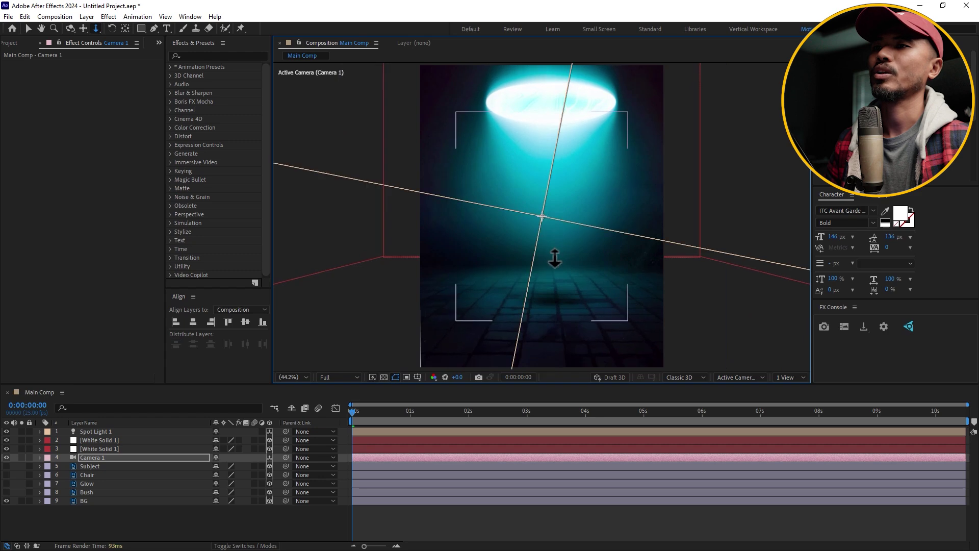
pyautogui.click(96, 457)
pyautogui.press('a')
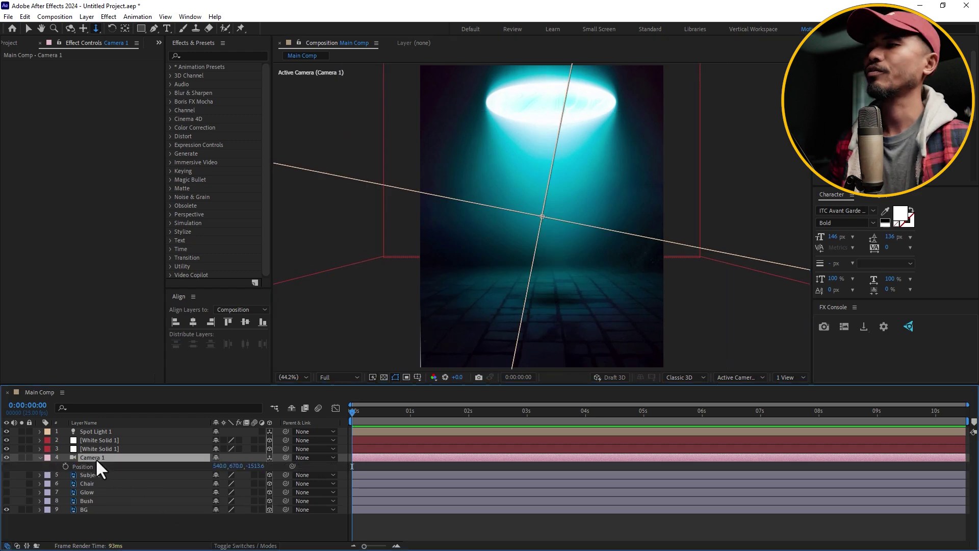
pyautogui.hotkey('shift', 'p')
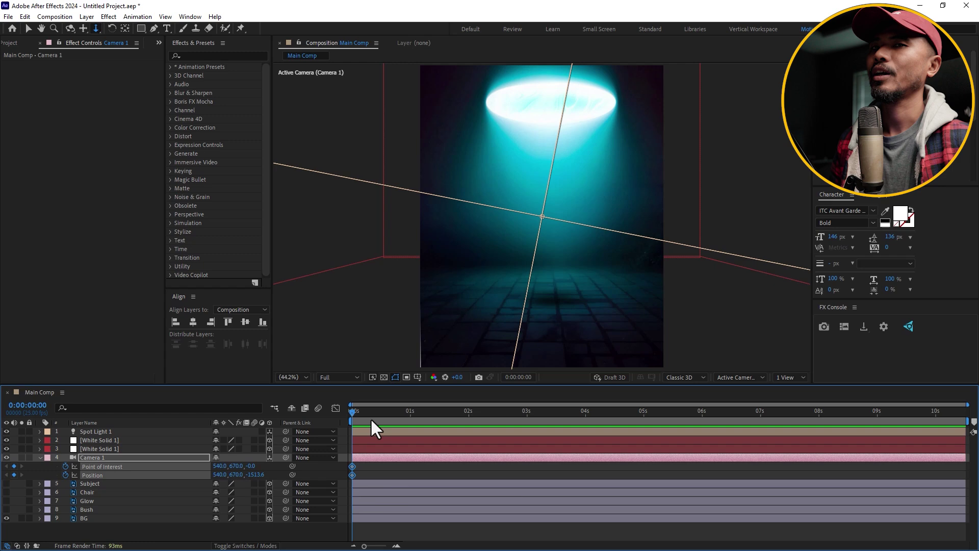
pyautogui.press('End')
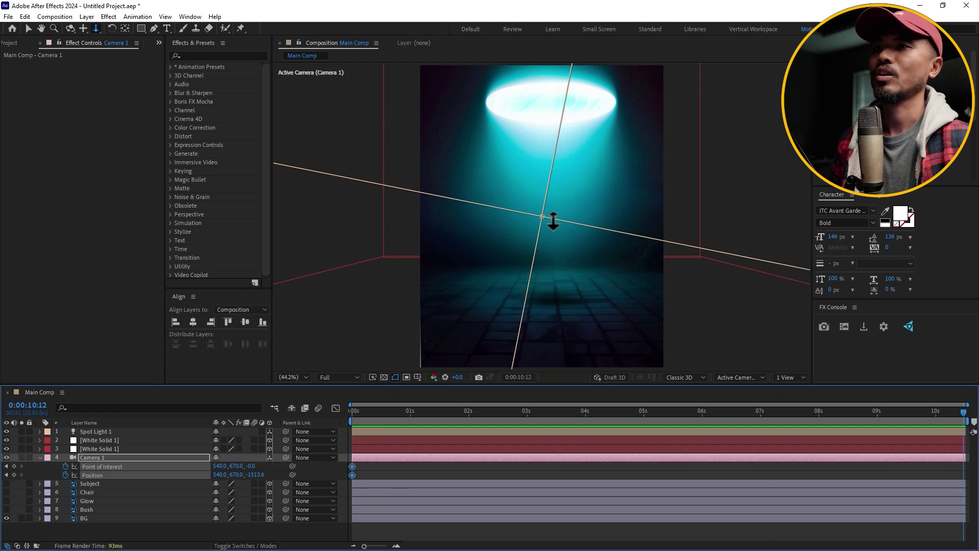
pyautogui.moveTo(552, 221); pyautogui.dragTo(555, 164)
# Preview the camera move and apply Easy Ease to all its keyframes.
pyautogui.press('Home')
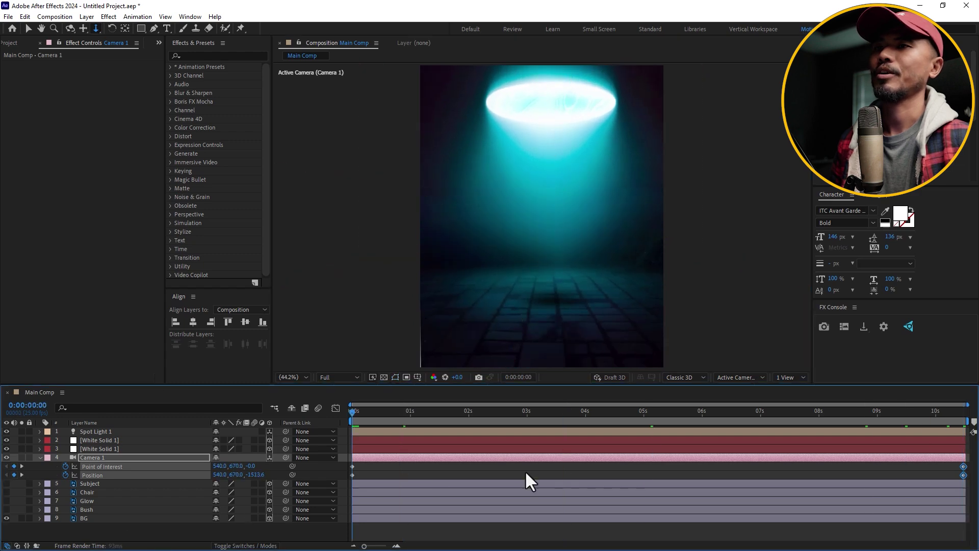
pyautogui.press('space')
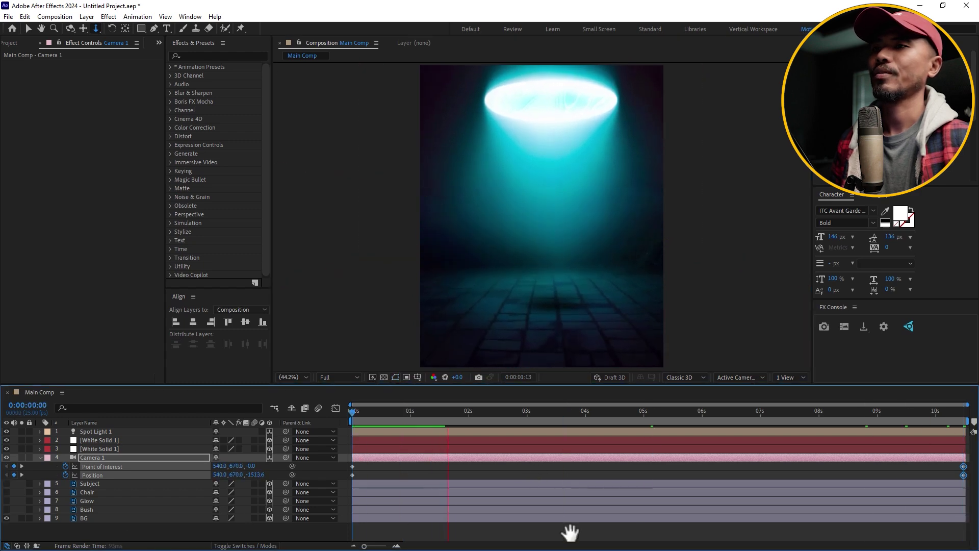
pyautogui.press('space')
pyautogui.moveTo(340, 463); pyautogui.dragTo(974, 483)
pyautogui.press('F9')
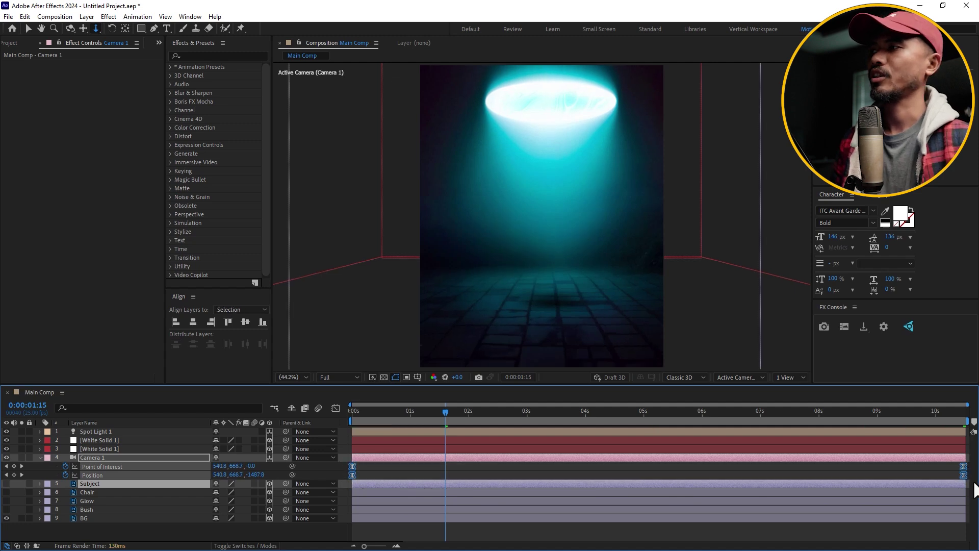
pyautogui.click(39, 457)
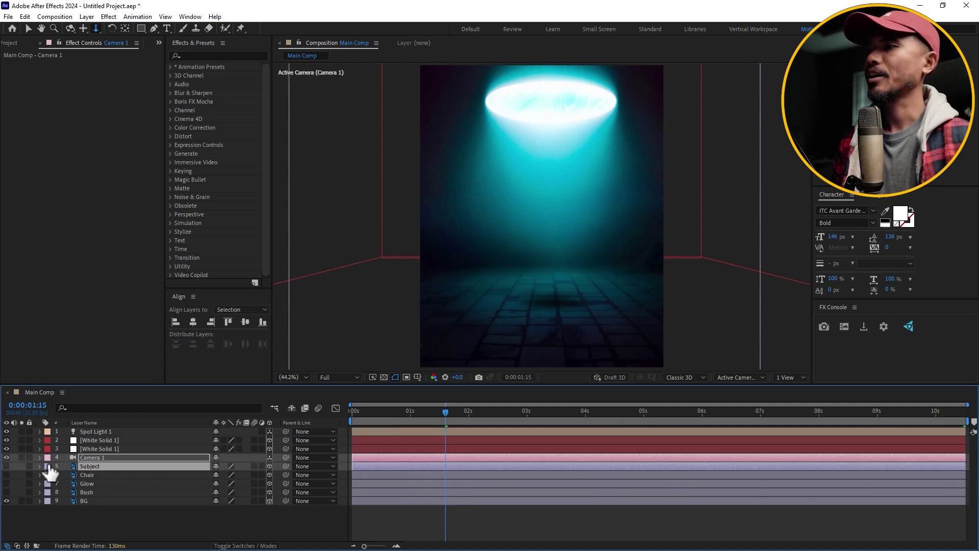
pyautogui.click(100, 517)
# Make the Chair and Subject layers visible and select the Subject layer.
pyautogui.click(99, 474)
pyautogui.click(7, 474)
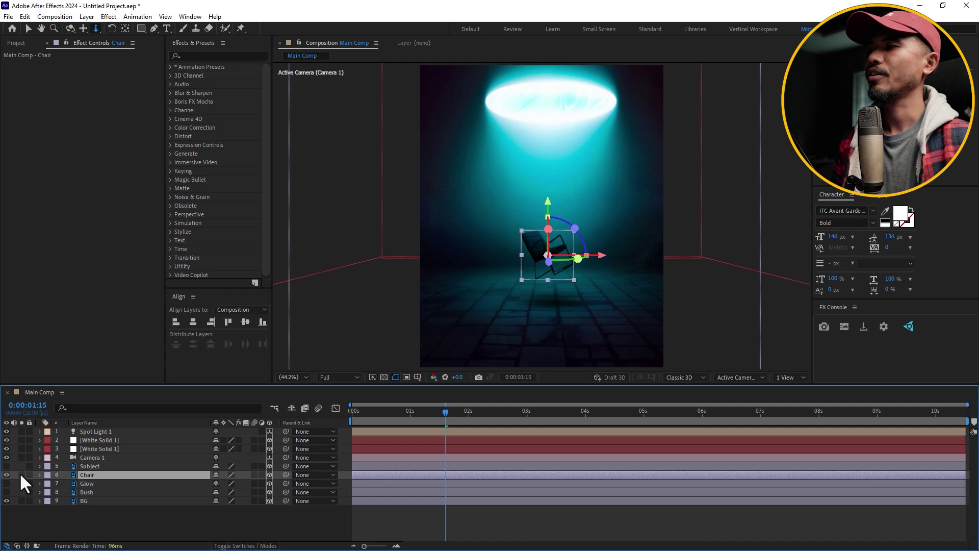
pyautogui.click(76, 492)
pyautogui.click(92, 510)
pyautogui.click(88, 486)
pyautogui.click(93, 490)
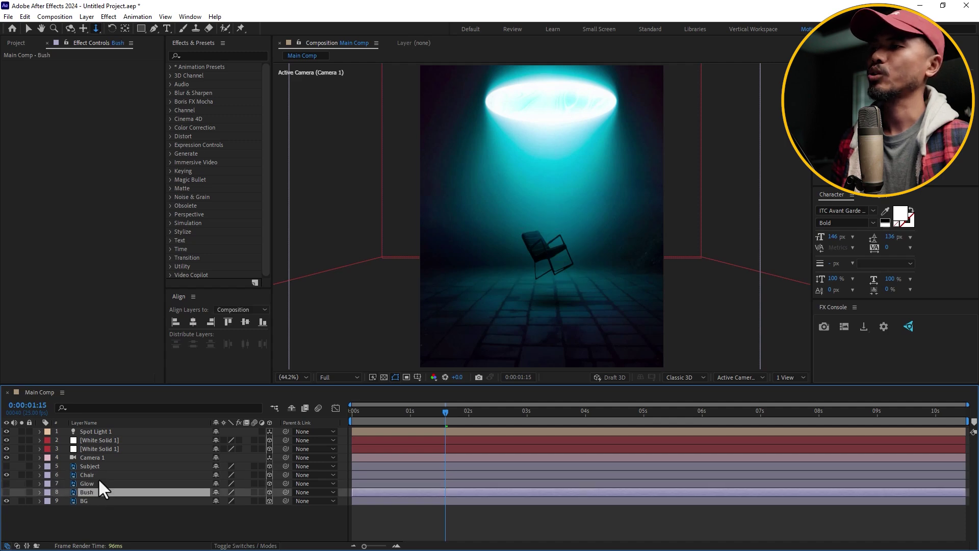
pyautogui.click(100, 466)
pyautogui.click(7, 466)
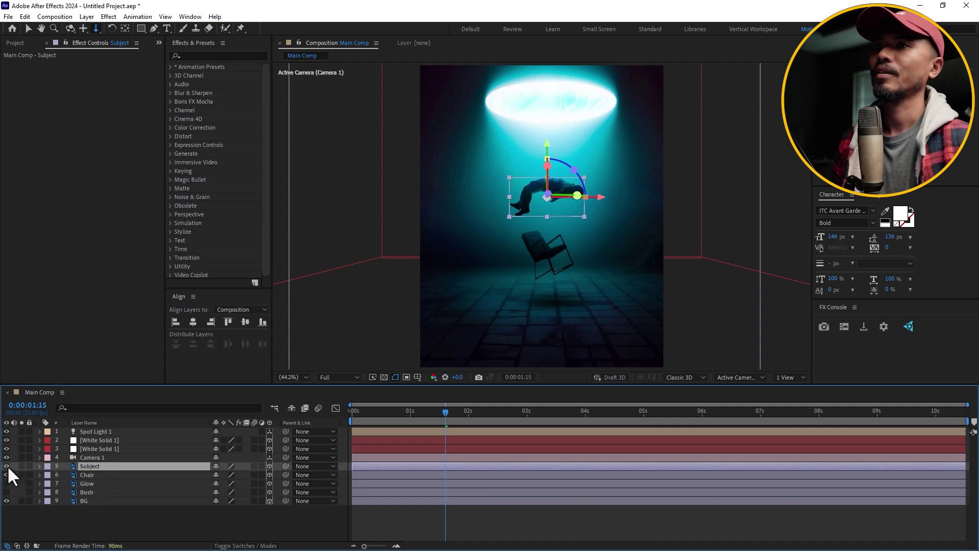
pyautogui.click(111, 509)
pyautogui.click(93, 465)
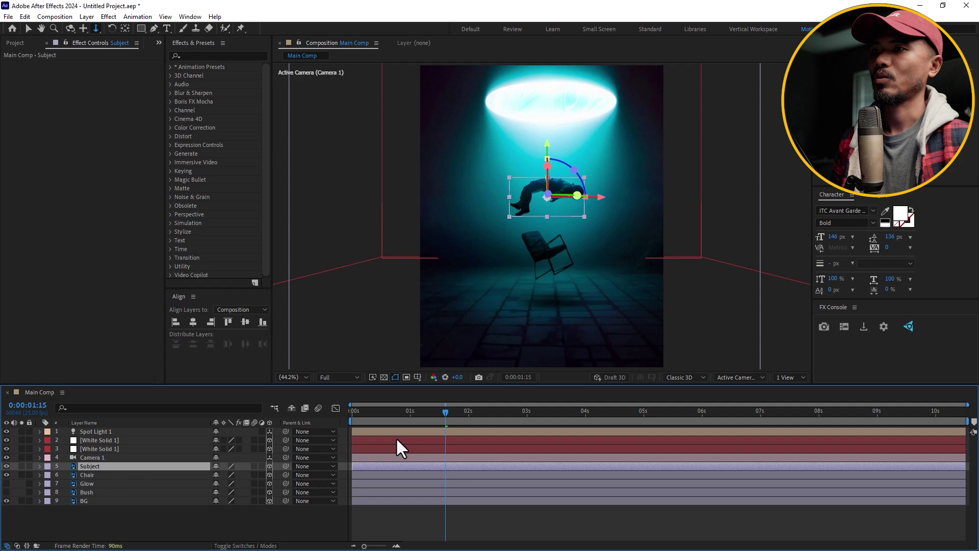
# Keyframe the Subject's Position rising from 563, 624.4 at 0 s to 563, 558.9 at the end.
pyautogui.moveTo(421, 410); pyautogui.dragTo(274, 433)
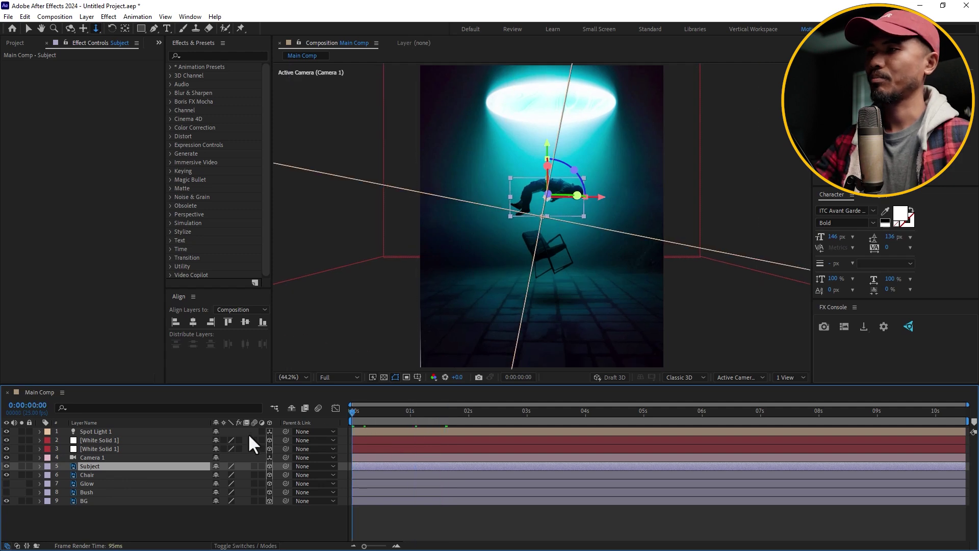
pyautogui.press('p')
pyautogui.click(66, 474)
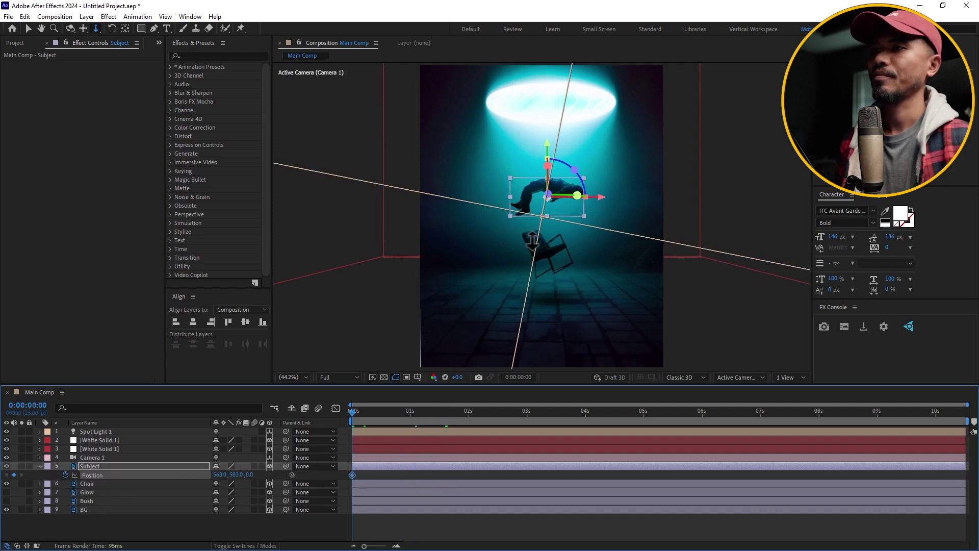
pyautogui.click(28, 28)
pyautogui.moveTo(545, 139); pyautogui.dragTo(547, 152)
pyautogui.moveTo(363, 408); pyautogui.dragTo(963, 411)
pyautogui.moveTo(543, 160); pyautogui.dragTo(543, 139)
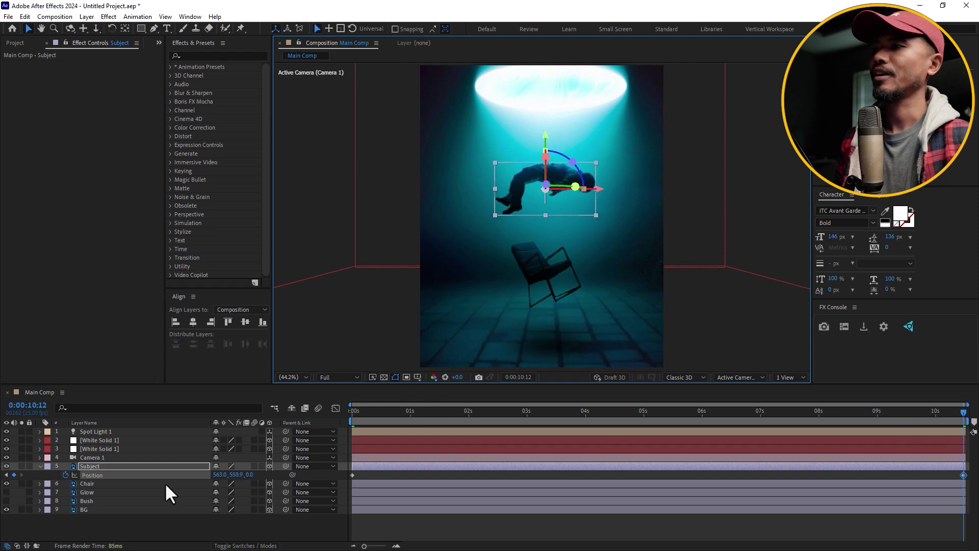
# Select the Chair layer, reveal its rotation properties and return to the first frame.
pyautogui.click(93, 483)
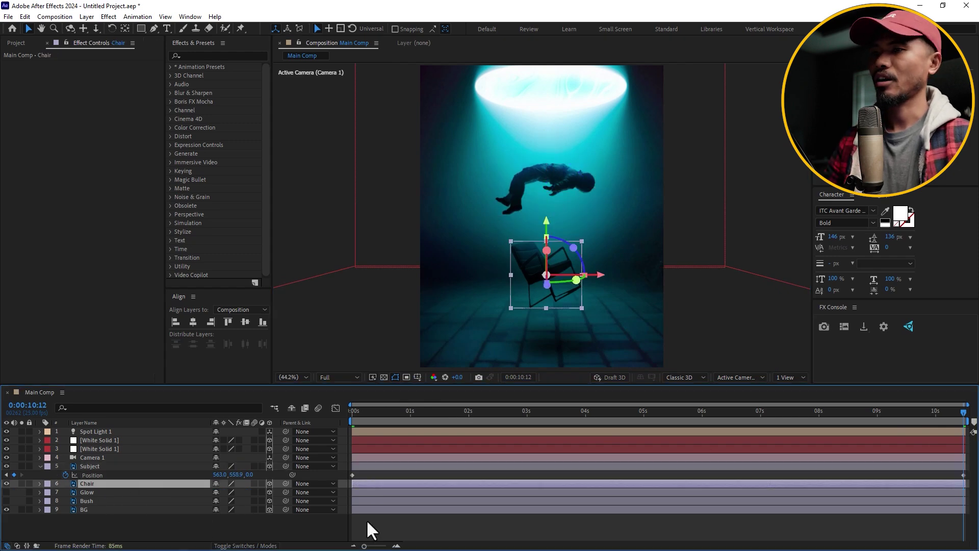
pyautogui.press('r')
pyautogui.moveTo(479, 411); pyautogui.dragTo(256, 465)
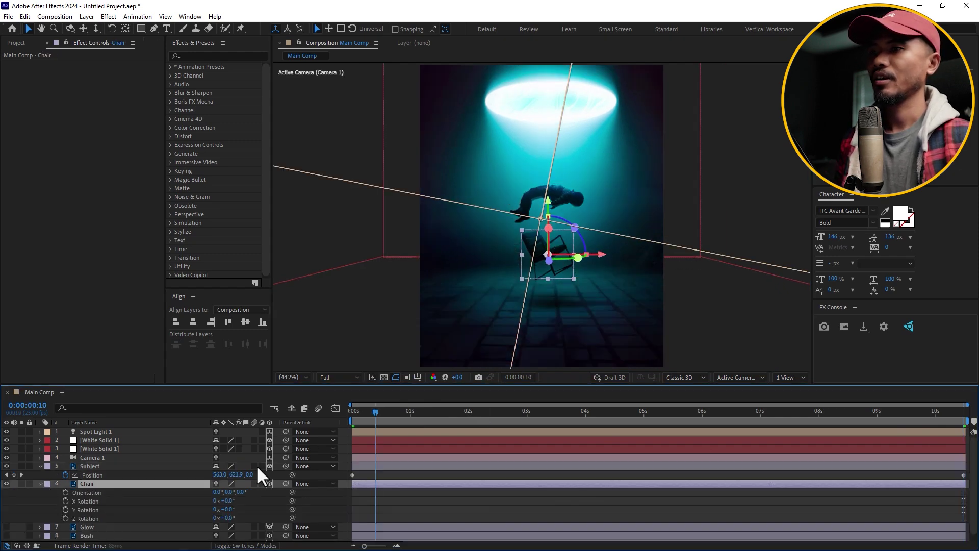
# Keyframe the Chair's Z Orientation from 355.7° at the start to 41.8° at 10 seconds.
pyautogui.click(63, 493)
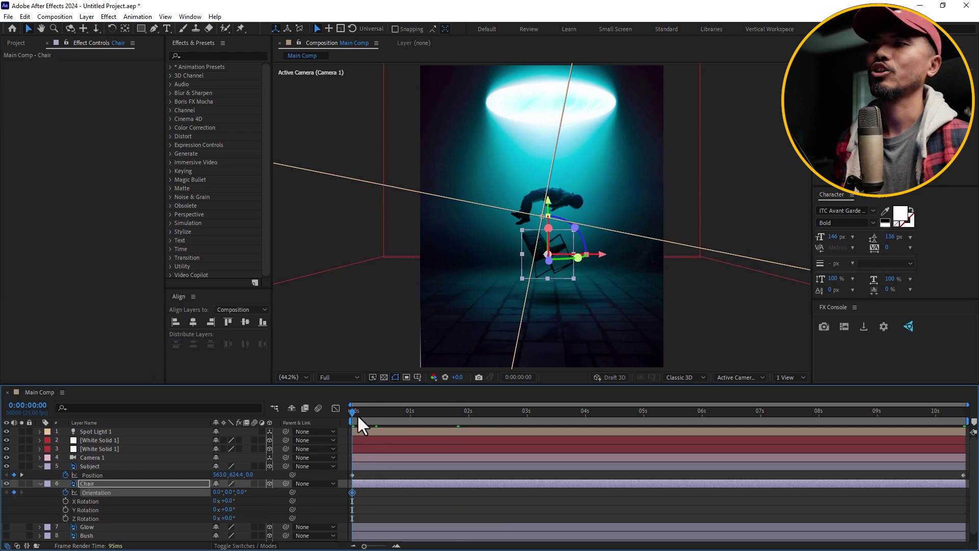
pyautogui.moveTo(354, 415); pyautogui.dragTo(963, 418)
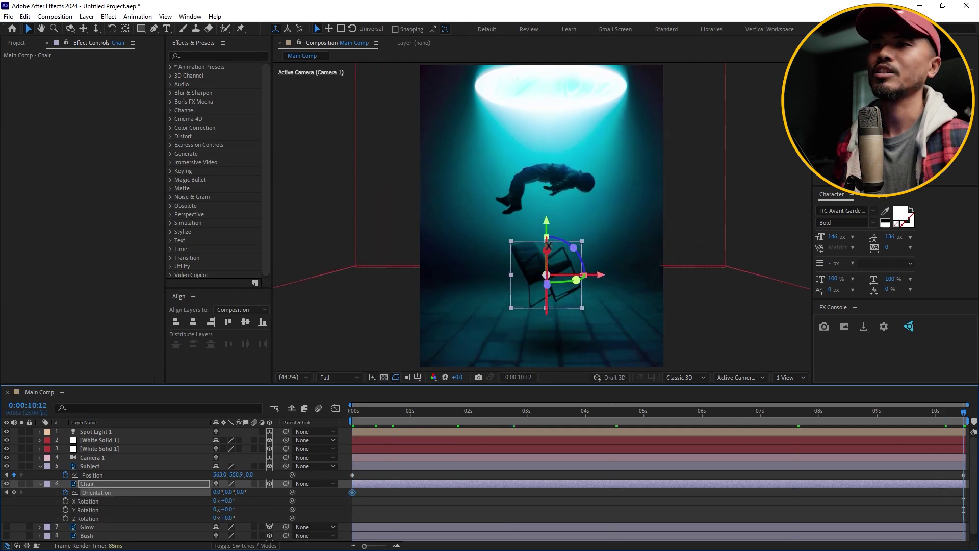
pyautogui.moveTo(568, 238); pyautogui.dragTo(596, 265)
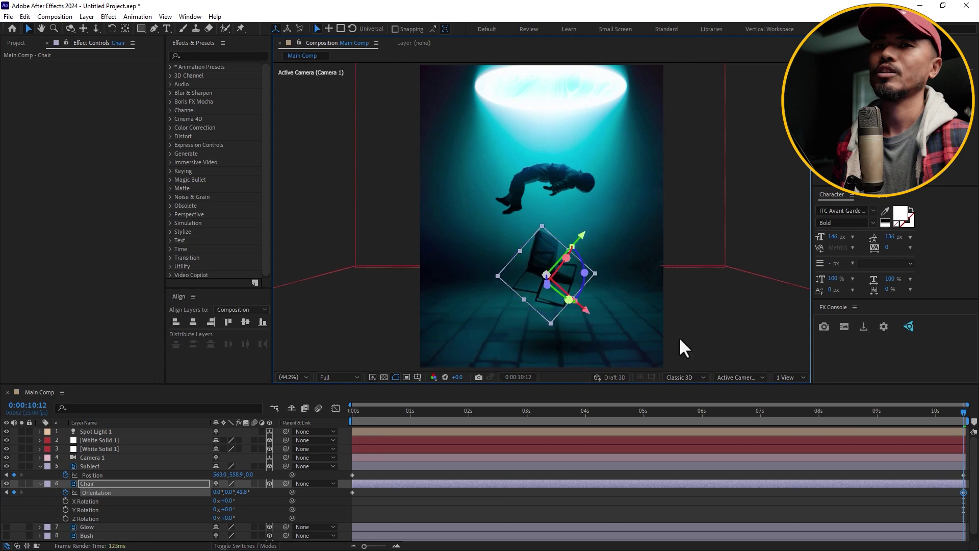
pyautogui.press('Home')
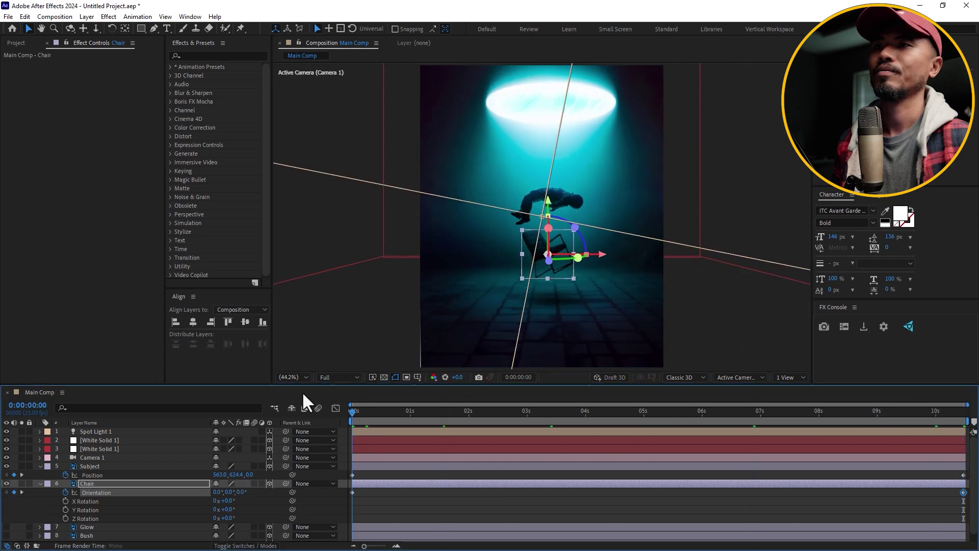
pyautogui.moveTo(565, 219); pyautogui.dragTo(561, 217)
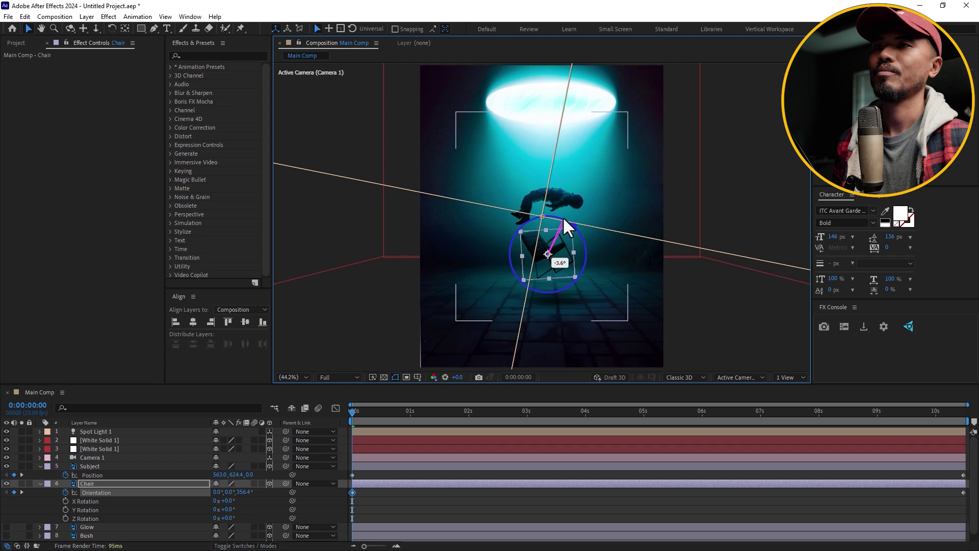
pyautogui.moveTo(343, 470); pyautogui.dragTo(975, 507)
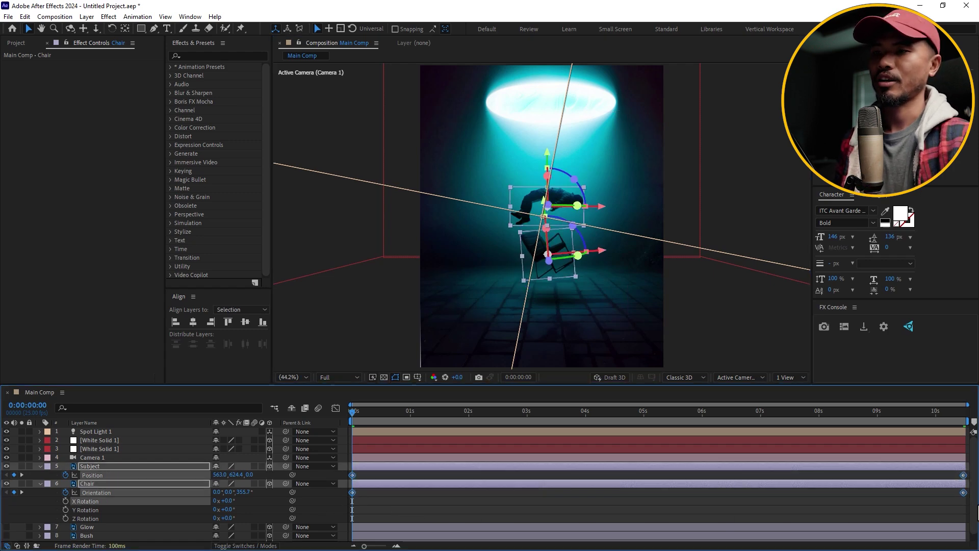
# Collapse the layer properties and preview the subject and chair animation.
pyautogui.hotkey('ctrl', '`')
pyautogui.click(497, 510)
pyautogui.press('space')
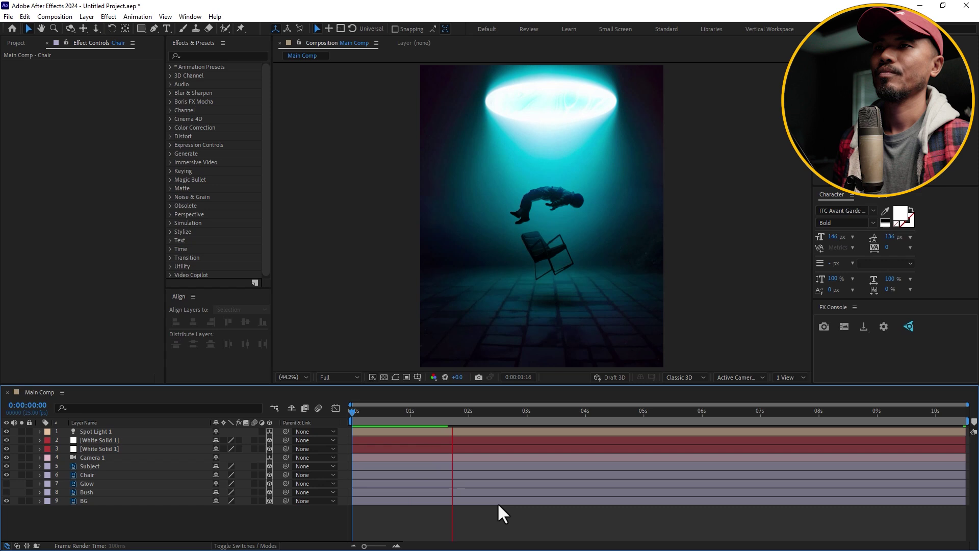
pyautogui.press('space')
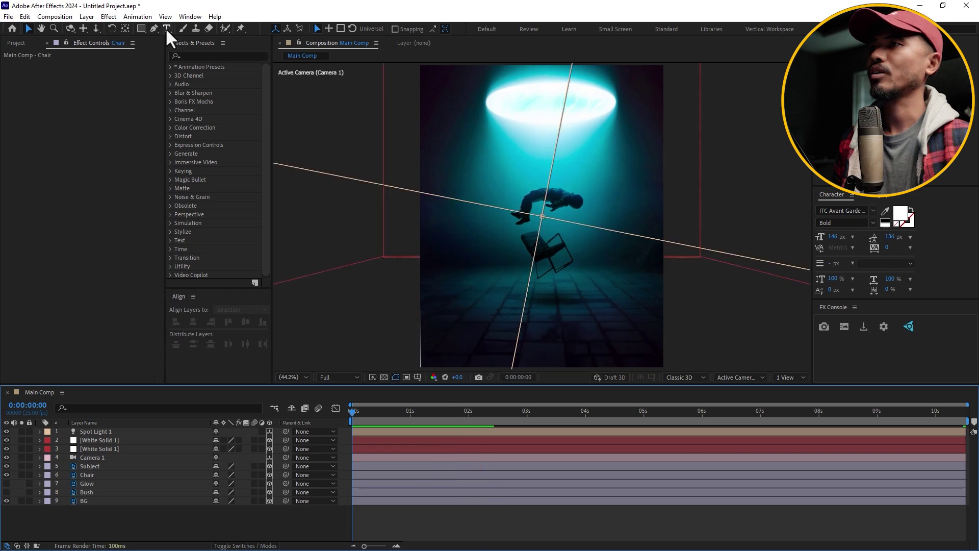
# Add the text 'ascend', centre it horizontally and vertically, and make it a 3D layer.
pyautogui.click(167, 28)
pyautogui.click(548, 247)
pyautogui.write('ascend')
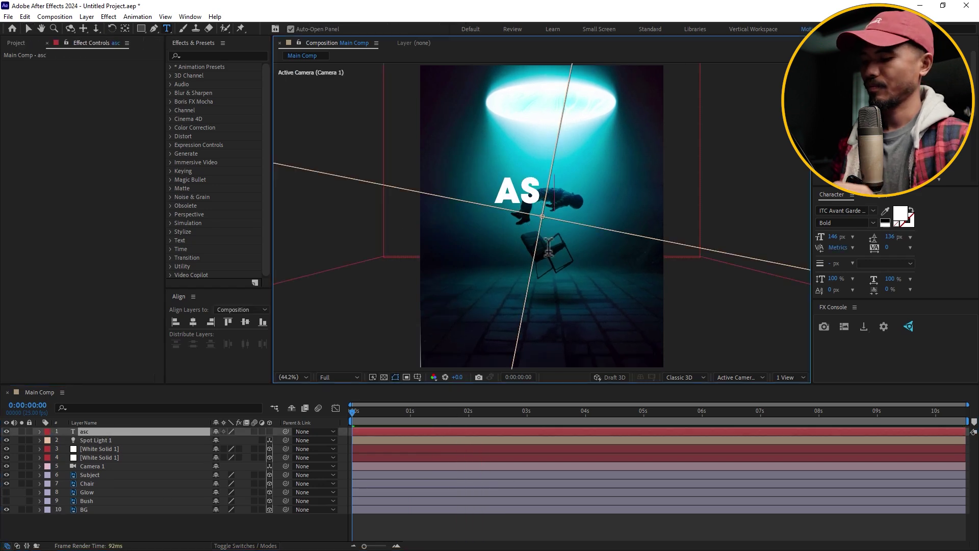
pyautogui.click(27, 29)
pyautogui.click(193, 322)
pyautogui.click(245, 322)
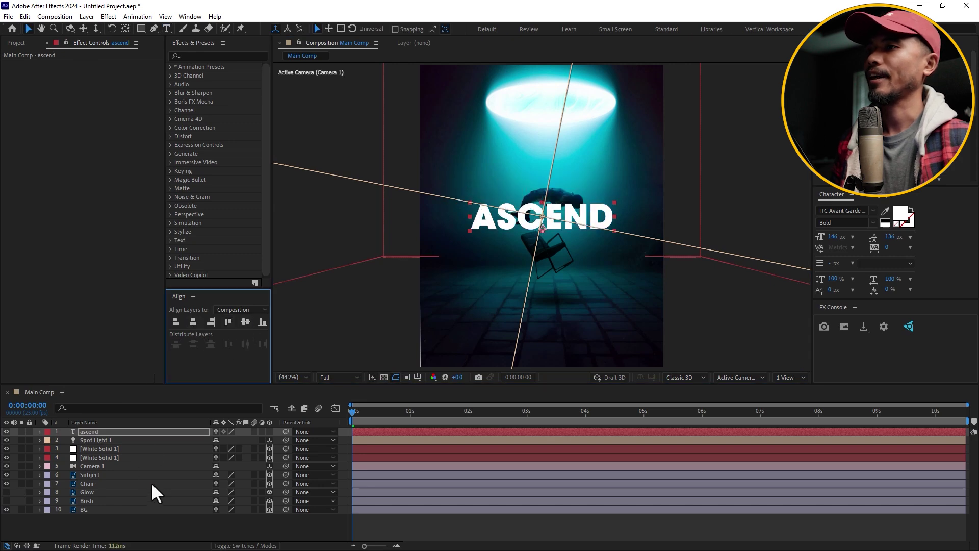
pyautogui.click(270, 430)
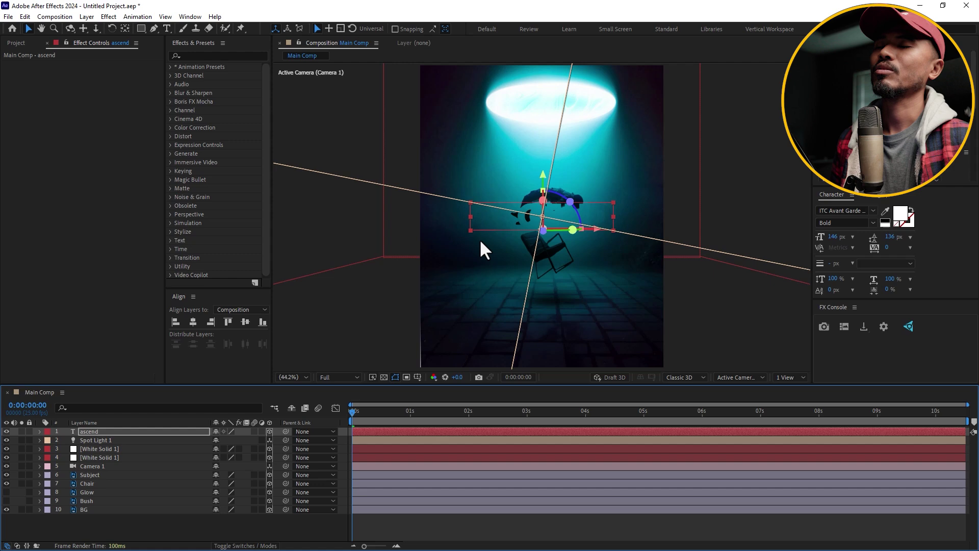
pyautogui.press('.')
pyautogui.press('.')
pyautogui.press('.')
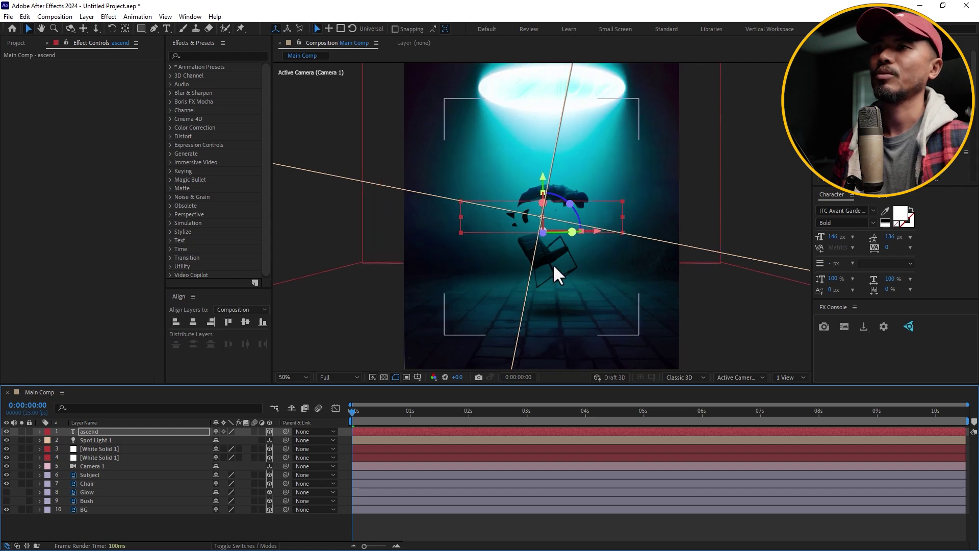
pyautogui.click(789, 377)
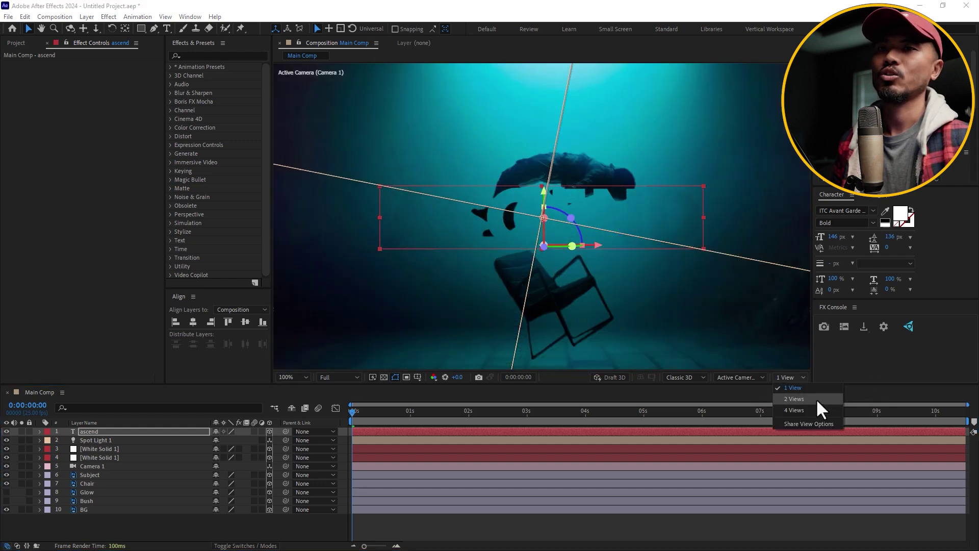
# In a two-view layout with a side view, push the ASCEND text back along Z, then restore one view.
pyautogui.click(817, 402)
pyautogui.press(',')
pyautogui.press(',')
pyautogui.press(',')
pyautogui.press(',')
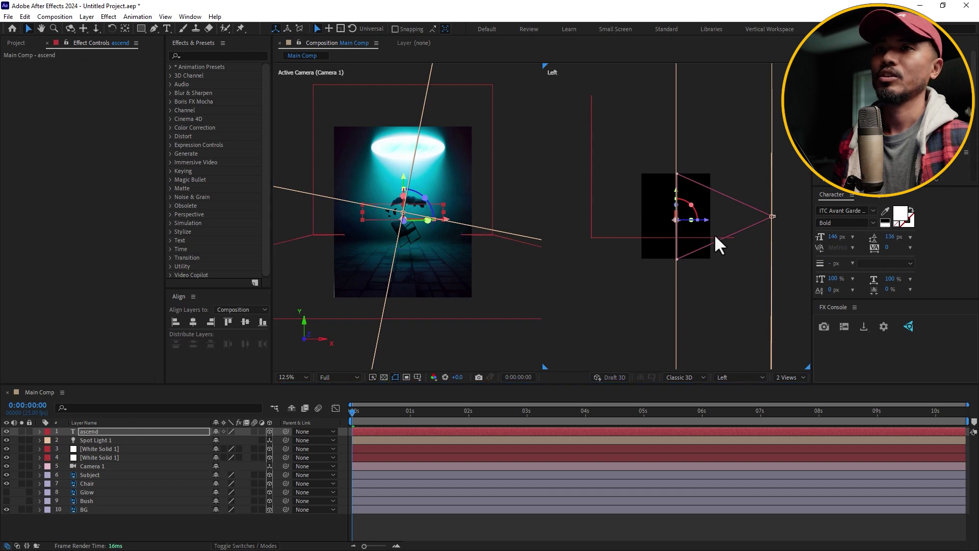
pyautogui.moveTo(707, 219); pyautogui.dragTo(668, 181)
pyautogui.click(787, 378)
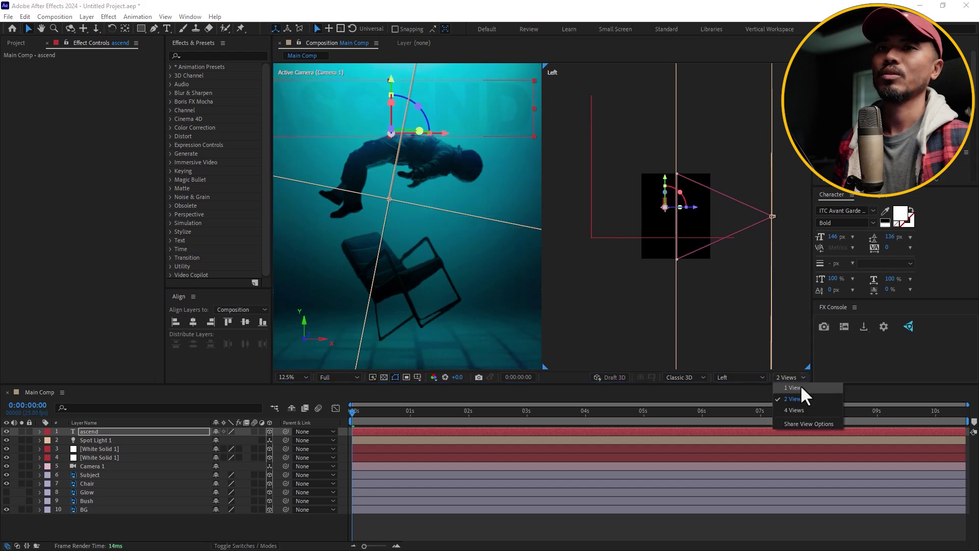
pyautogui.click(800, 392)
pyautogui.scroll(6, 543, 221)
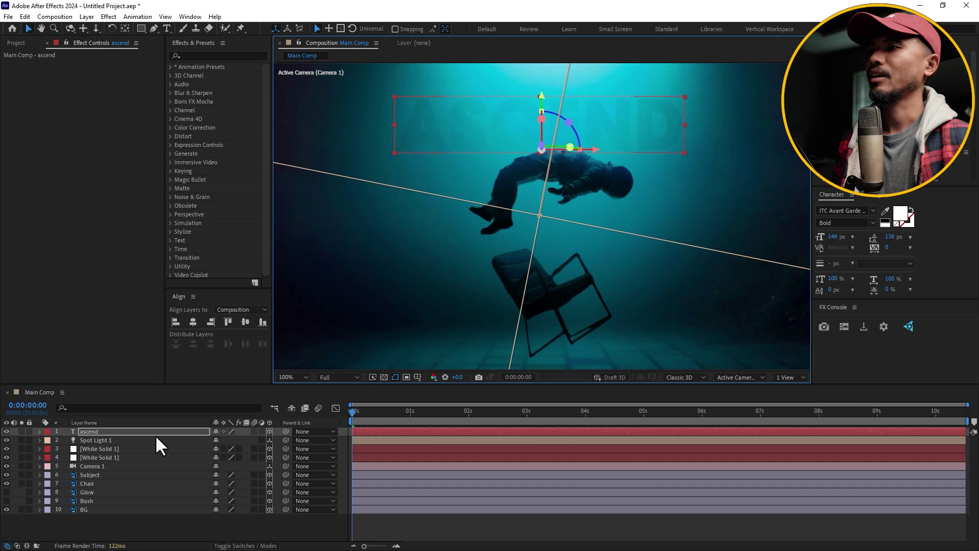
# Reveal the ascend layer's Material Options and toggle its Accepts Lights setting.
pyautogui.click(152, 432)
pyautogui.press('a')
pyautogui.press('a')
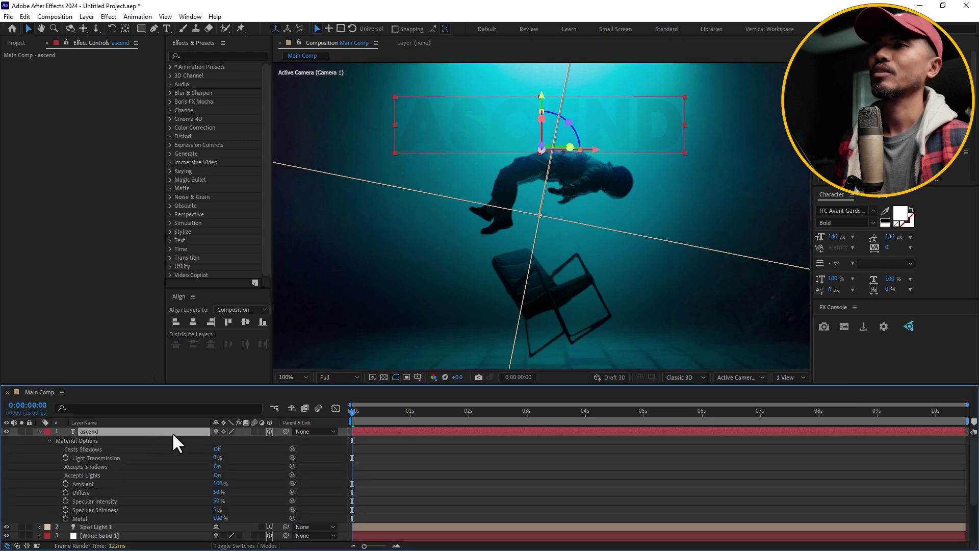
pyautogui.click(105, 475)
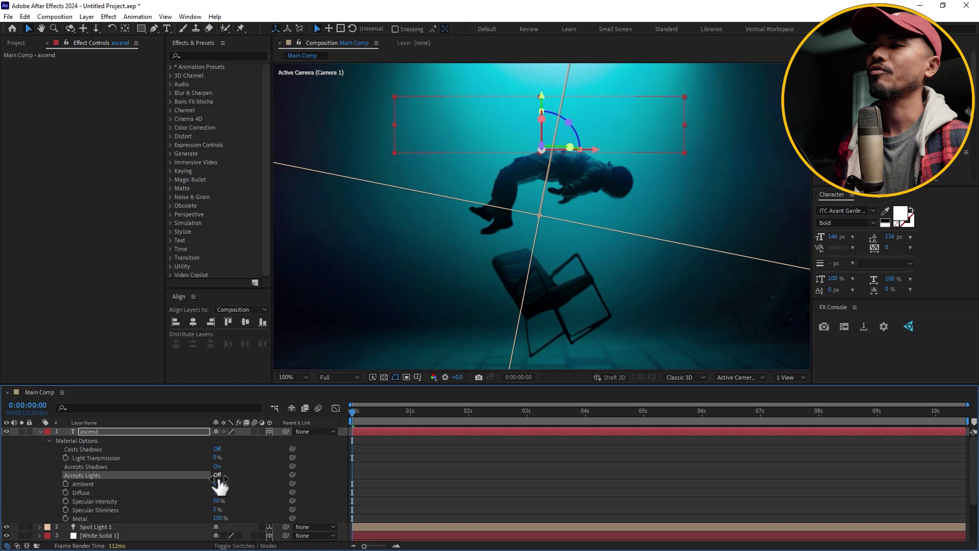
pyautogui.click(112, 467)
pyautogui.click(121, 458)
pyautogui.click(98, 475)
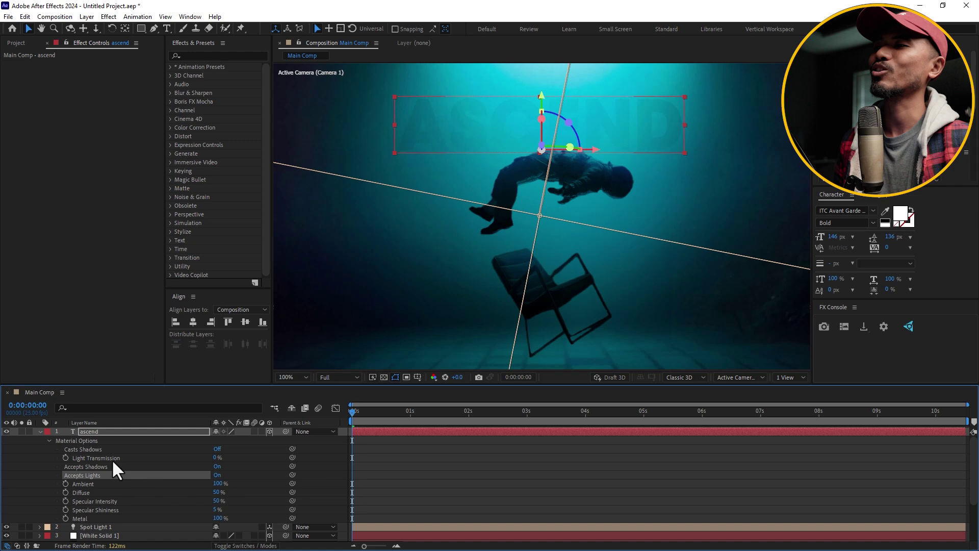
pyautogui.click(110, 450)
# Set the ASCEND text's Casts Shadows to On and Accepts Lights to Off.
pyautogui.click(214, 451)
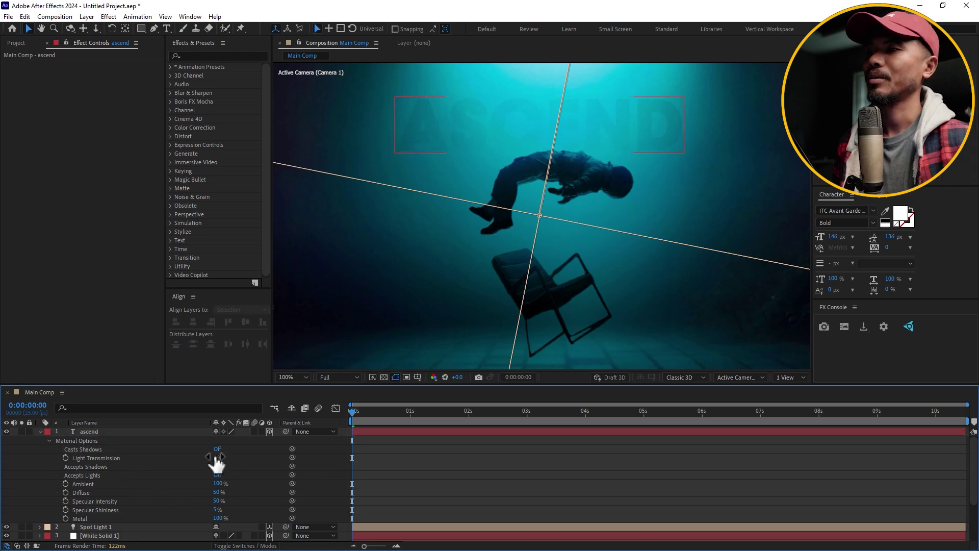
pyautogui.click(218, 451)
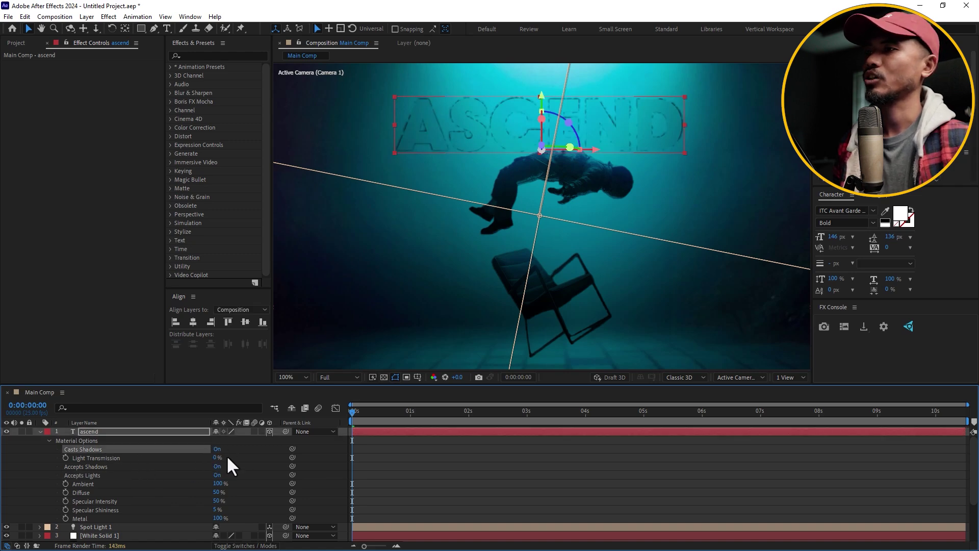
pyautogui.click(218, 449)
pyautogui.click(217, 450)
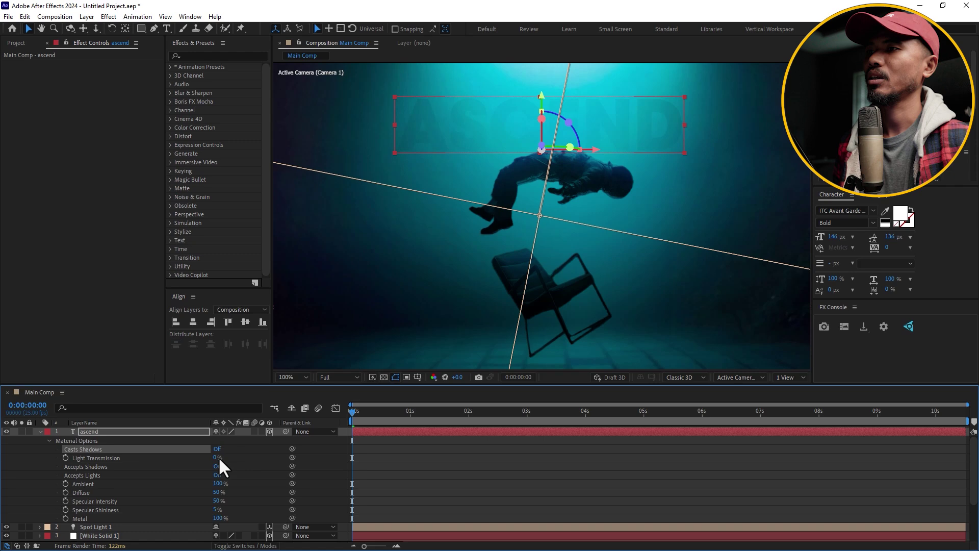
pyautogui.click(107, 475)
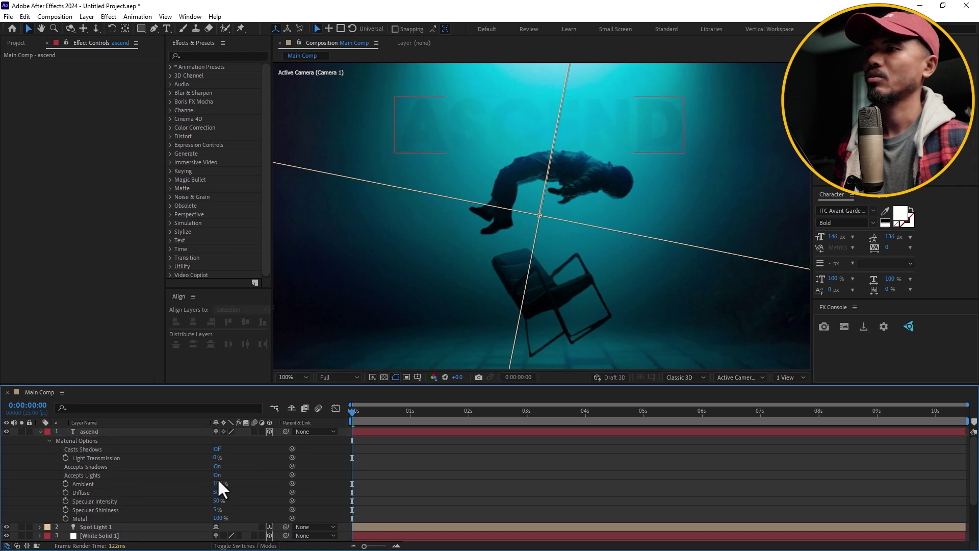
pyautogui.click(218, 475)
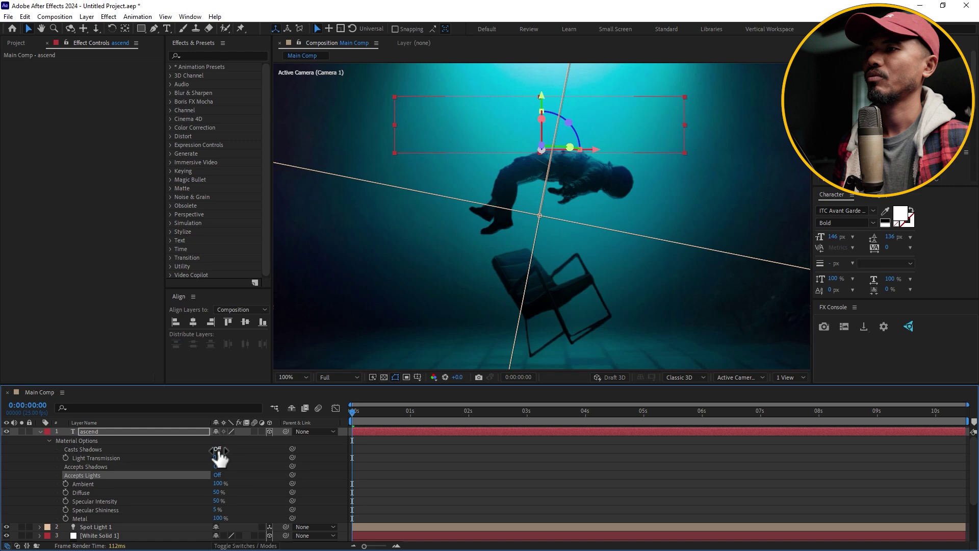
pyautogui.click(218, 449)
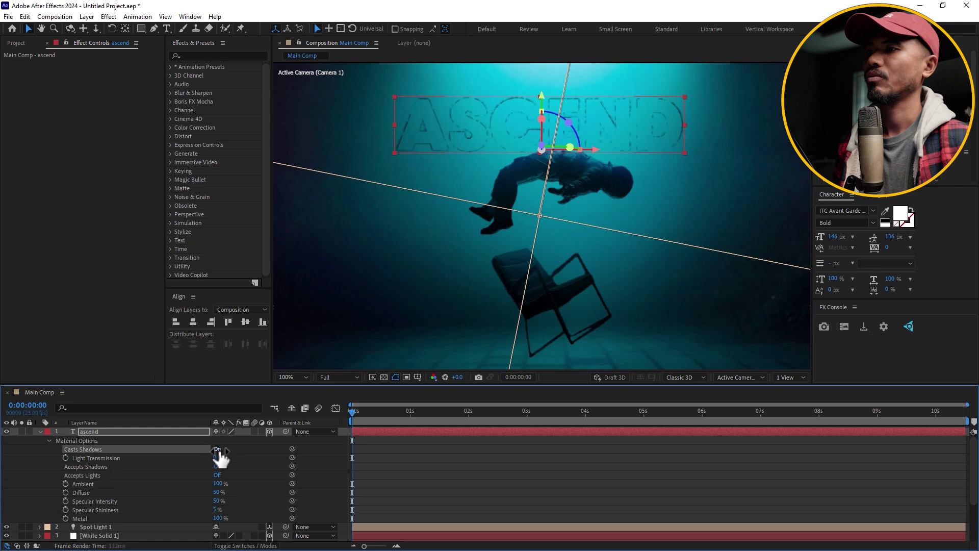
pyautogui.click(790, 377)
# In a two-view layout, move the ASCEND text back in depth and lower it, with shadow casting off.
pyautogui.click(806, 397)
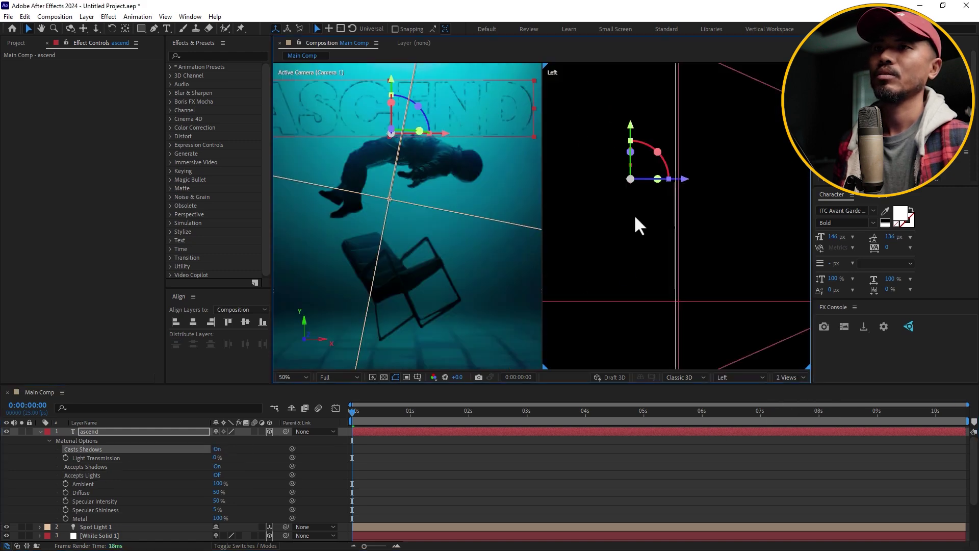
pyautogui.moveTo(686, 179); pyautogui.dragTo(693, 179)
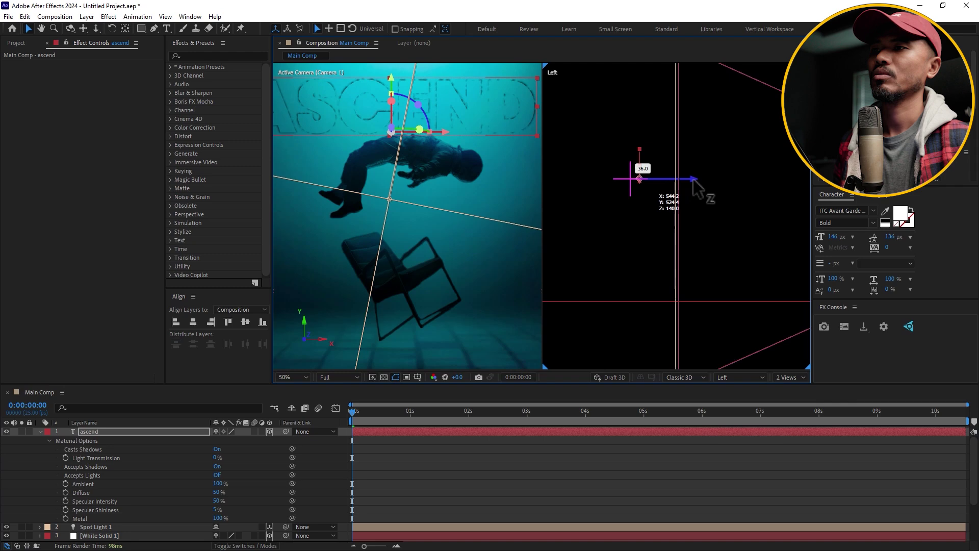
pyautogui.click(217, 449)
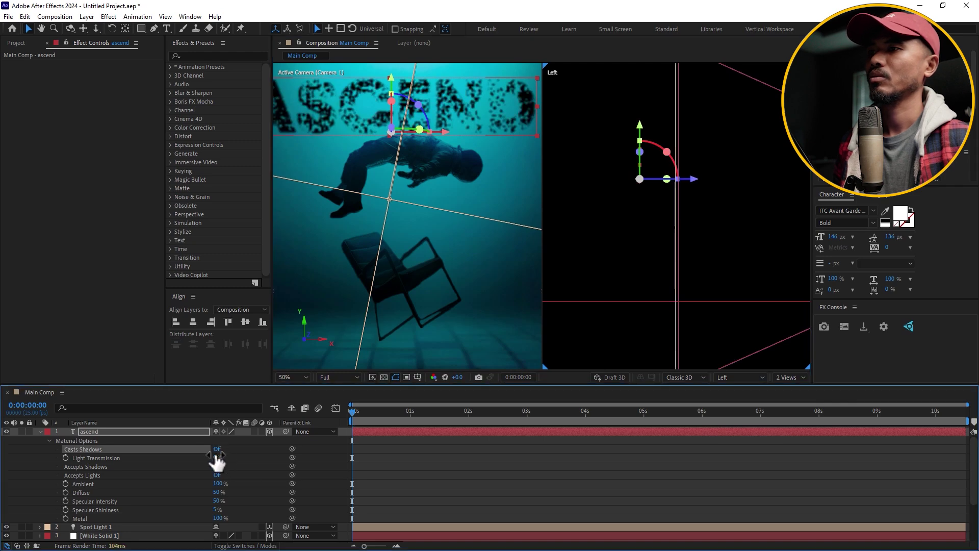
pyautogui.click(120, 477)
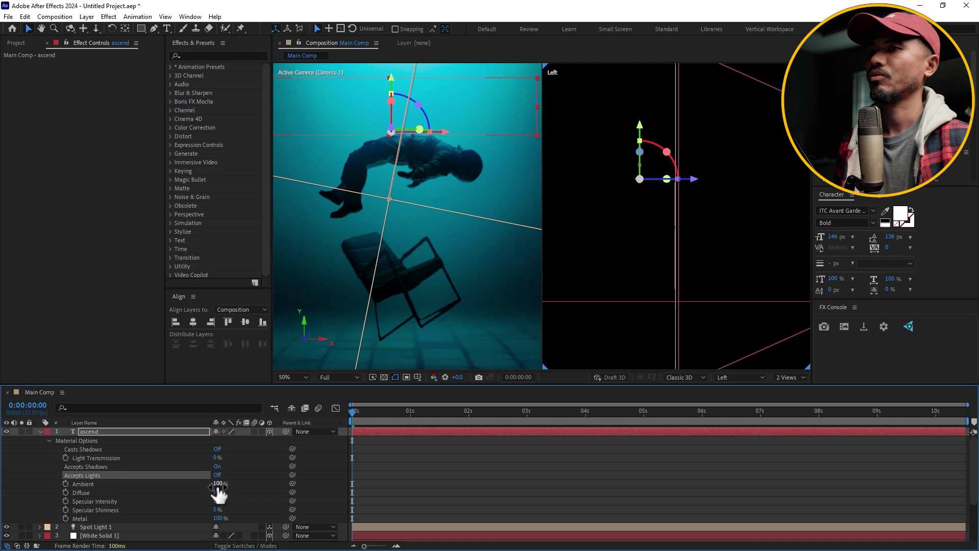
pyautogui.moveTo(693, 180); pyautogui.dragTo(765, 190)
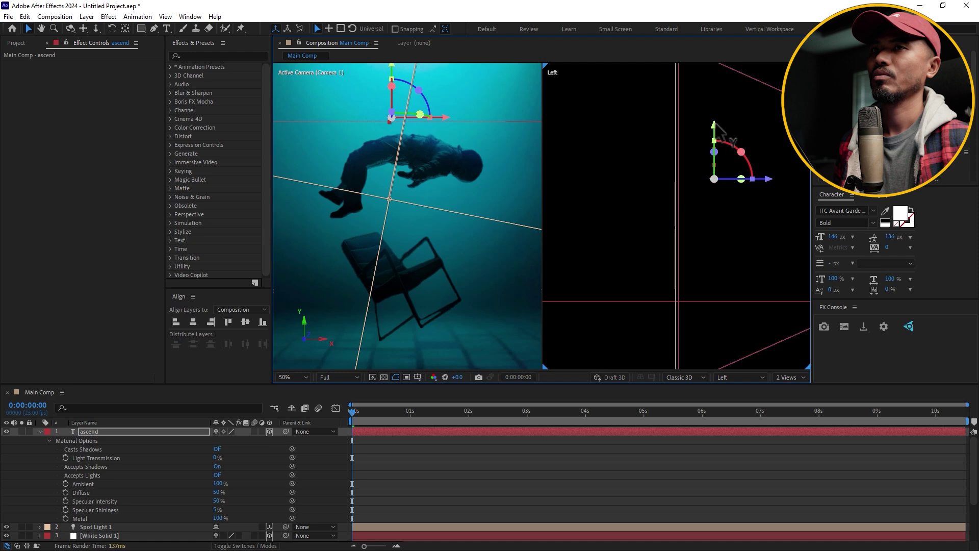
pyautogui.moveTo(718, 128); pyautogui.dragTo(719, 160)
# Set the text's Accepts Shadows to Off, adjust its depth, and return to a single view.
pyautogui.click(118, 466)
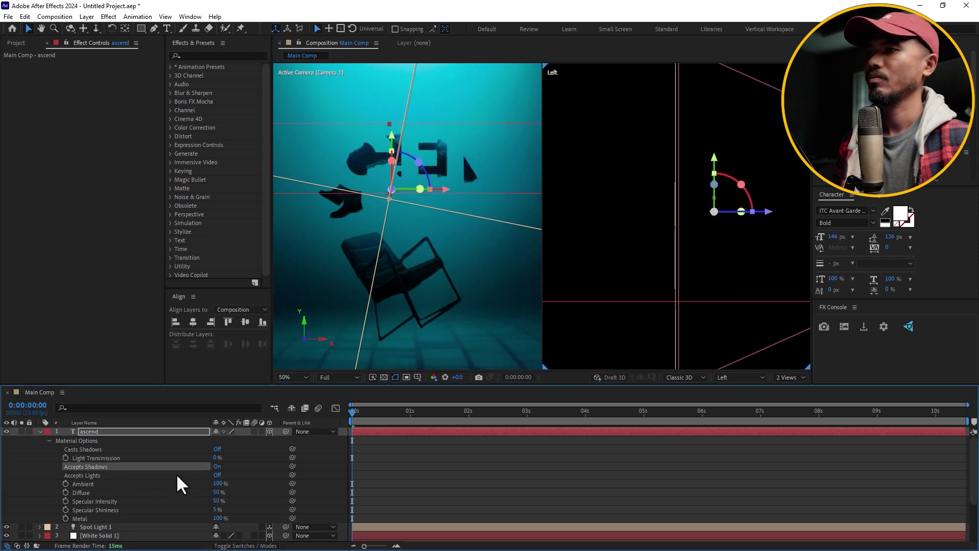
pyautogui.click(217, 466)
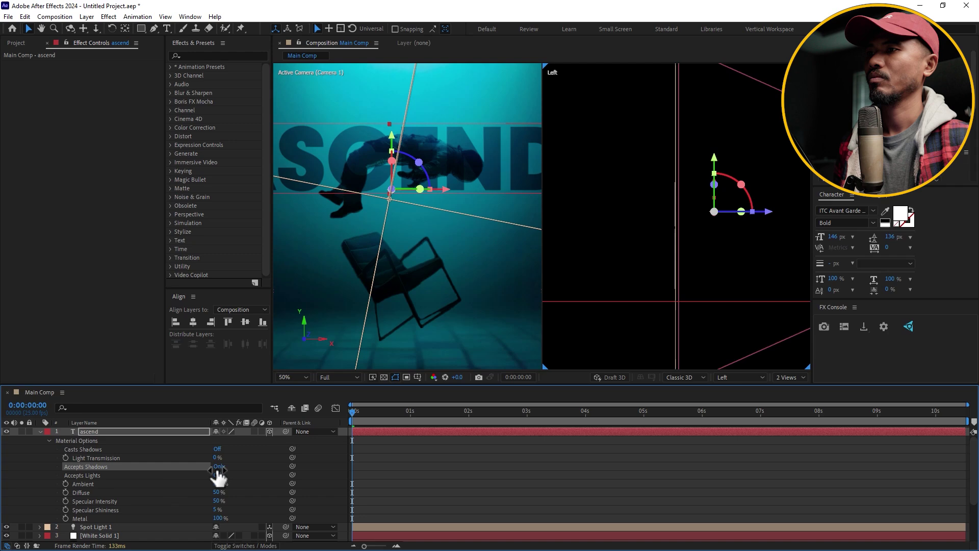
pyautogui.click(217, 467)
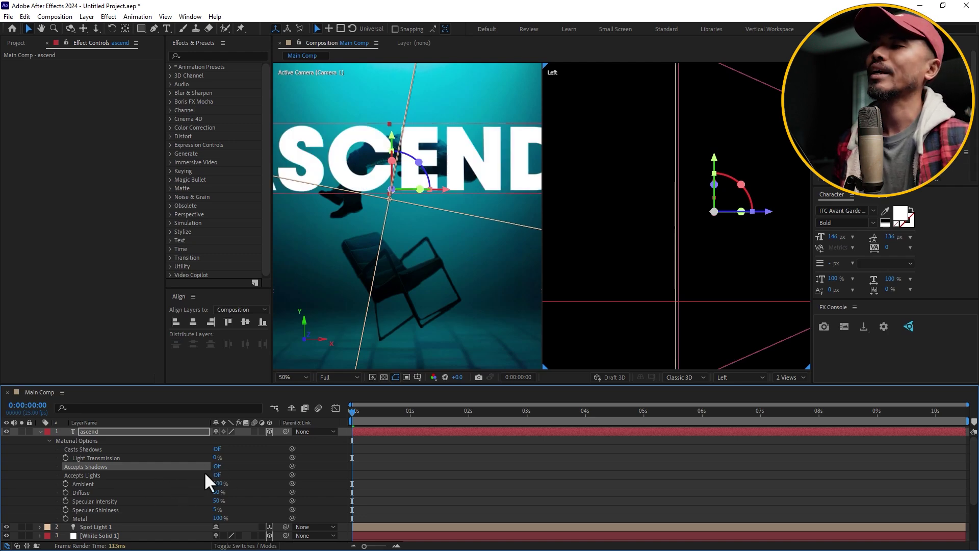
pyautogui.moveTo(774, 214); pyautogui.dragTo(662, 211)
pyautogui.click(790, 377)
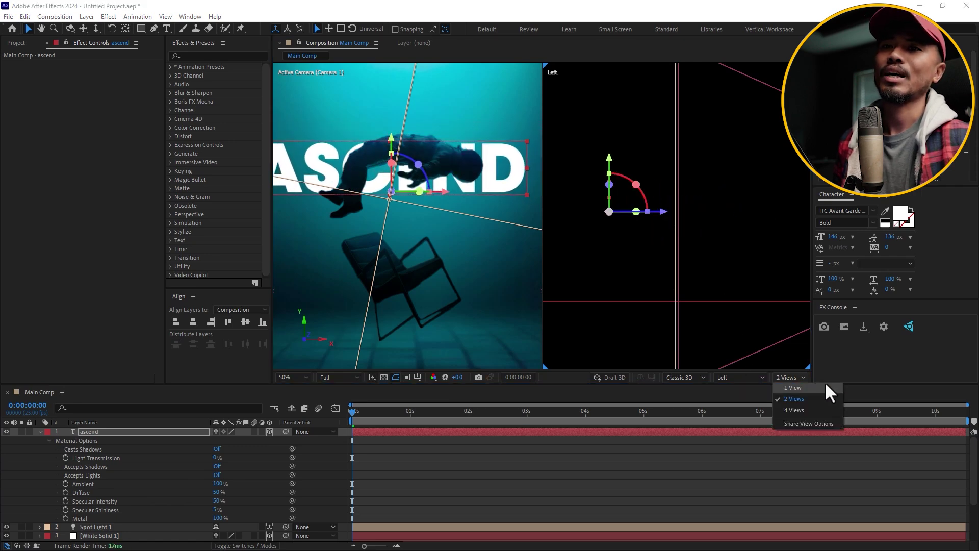
pyautogui.click(809, 387)
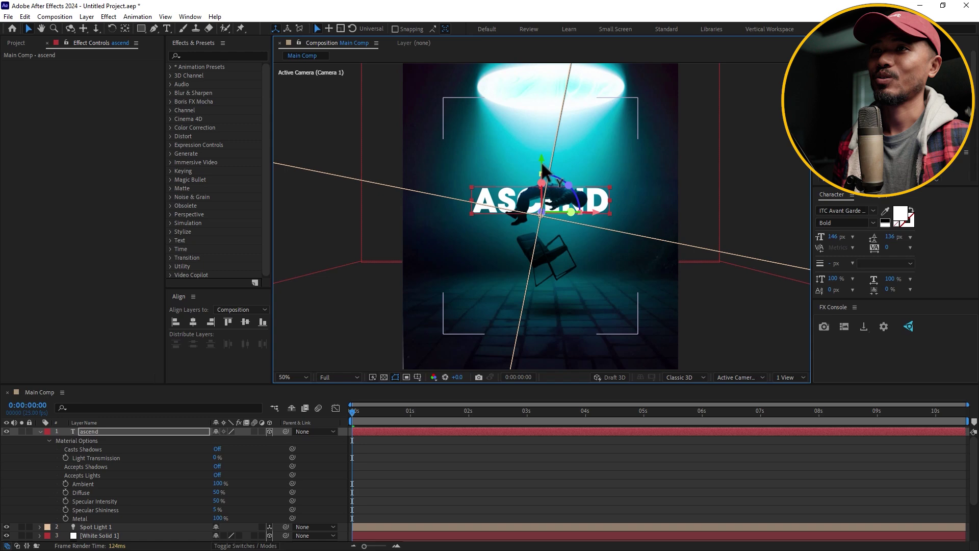
# Move the ASCEND text down over the subject and preview the composition.
pyautogui.moveTo(542, 162); pyautogui.dragTo(547, 178)
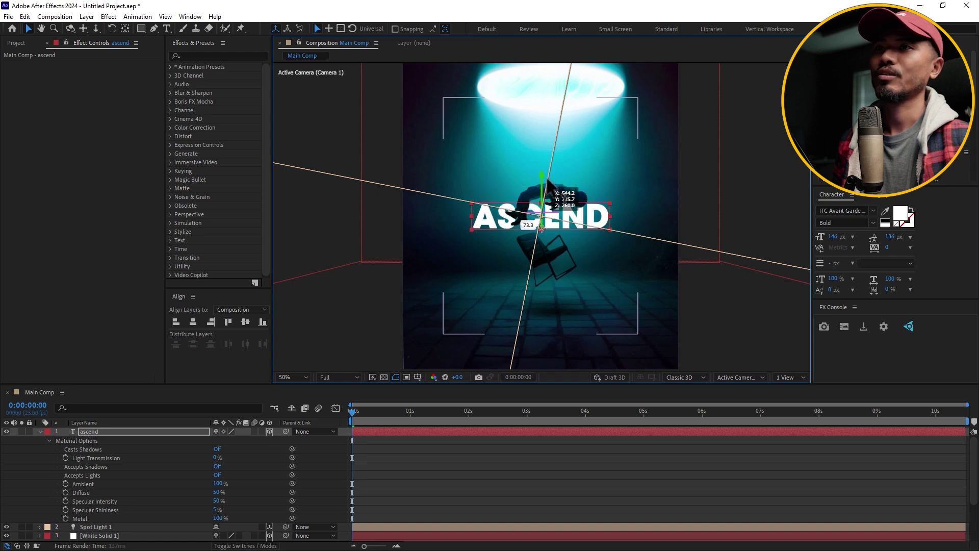
pyautogui.click(40, 431)
pyautogui.click(450, 519)
pyautogui.press('space')
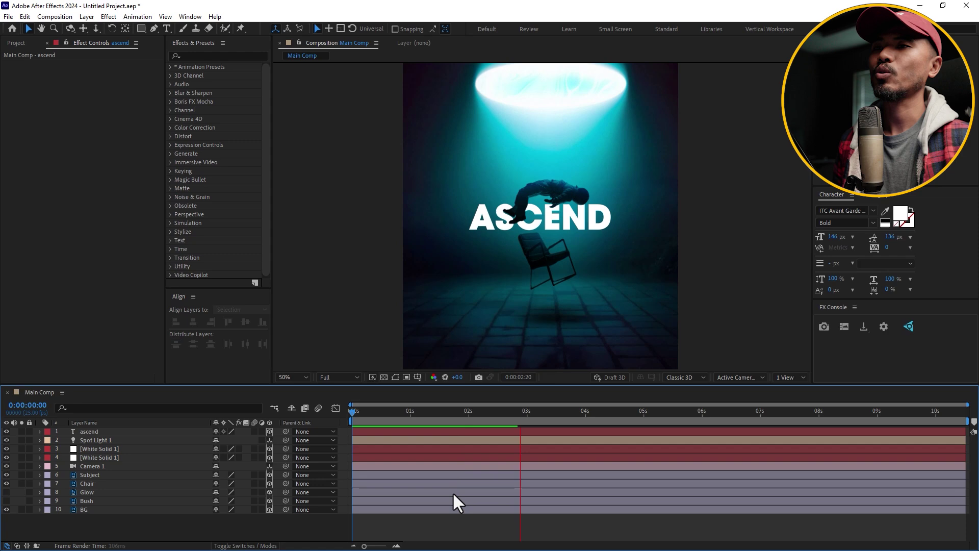
pyautogui.click(592, 219)
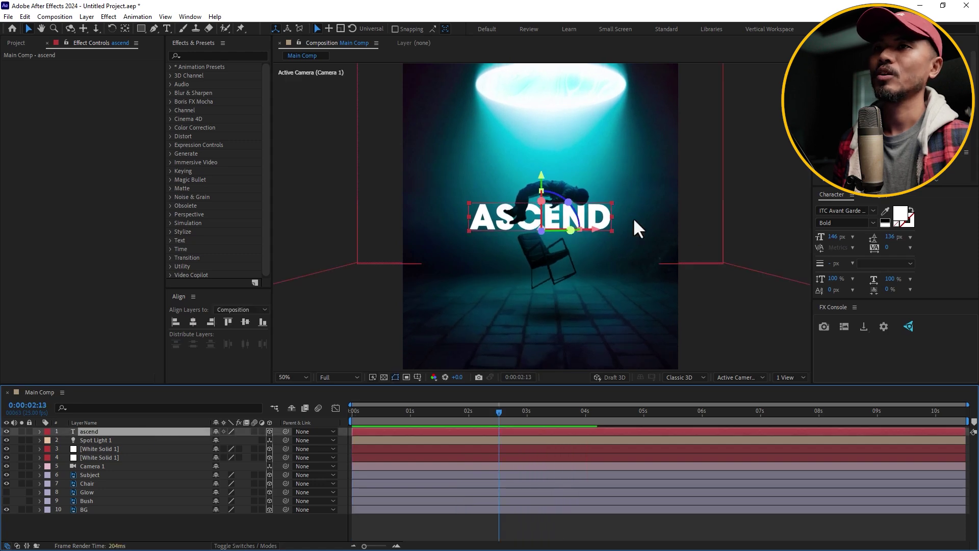
# Resize the ASCEND text to 130 px and fine-tune its position over the subject.
pyautogui.moveTo(593, 236); pyautogui.dragTo(595, 236)
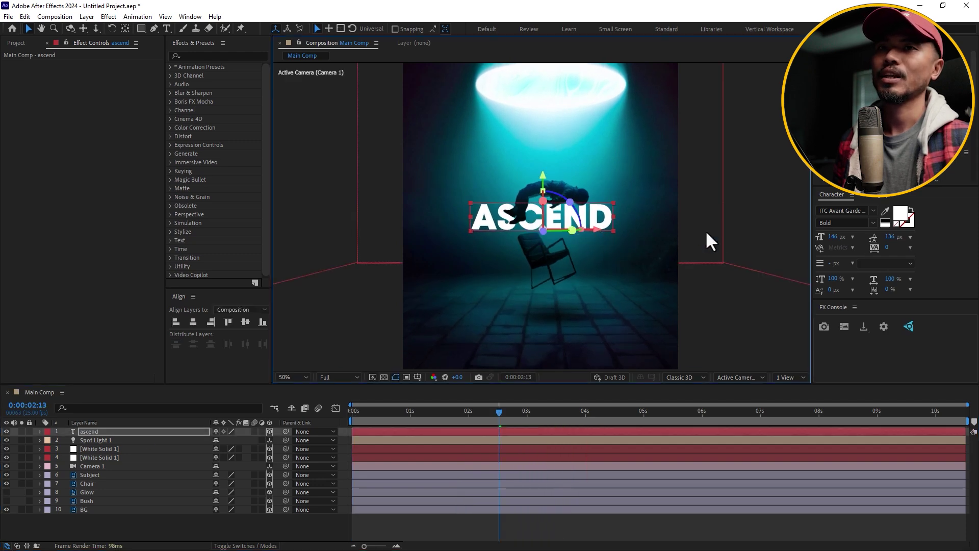
pyautogui.click(839, 237)
pyautogui.write('430')
pyautogui.press('Return')
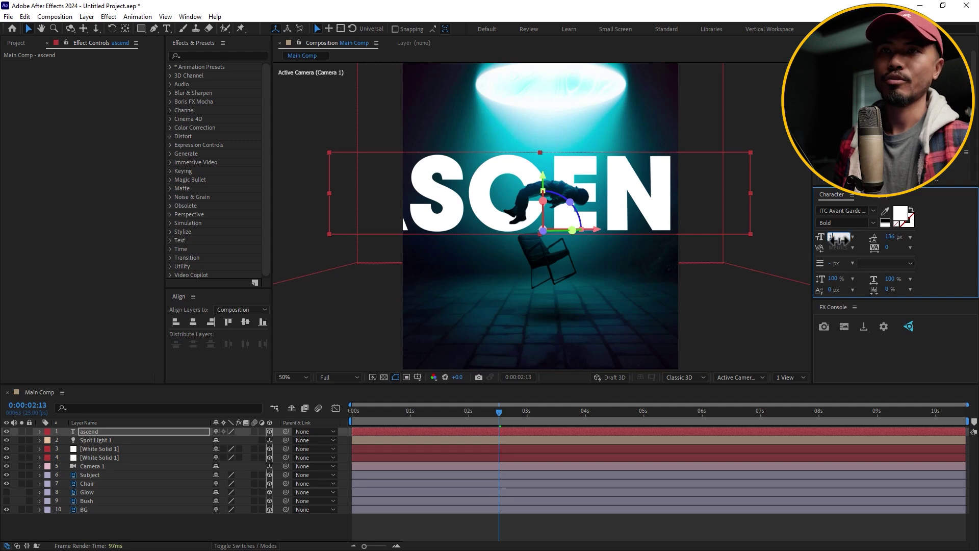
pyautogui.moveTo(839, 237); pyautogui.dragTo(714, 237)
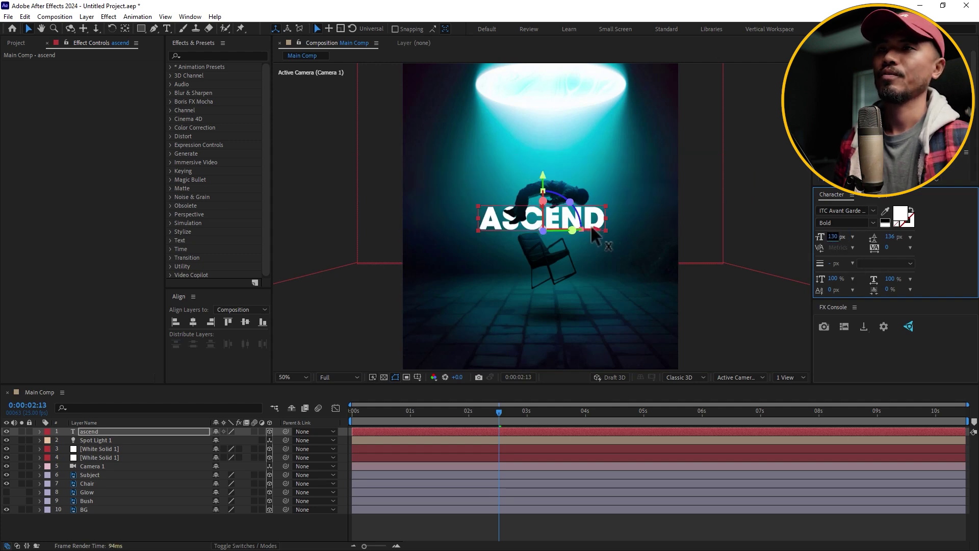
pyautogui.moveTo(592, 235); pyautogui.dragTo(595, 235)
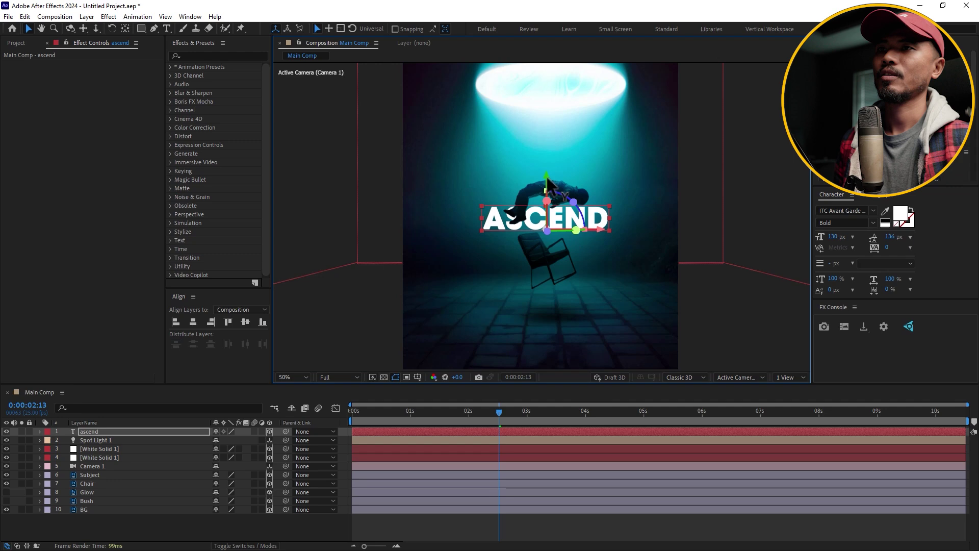
pyautogui.moveTo(547, 179); pyautogui.dragTo(547, 166)
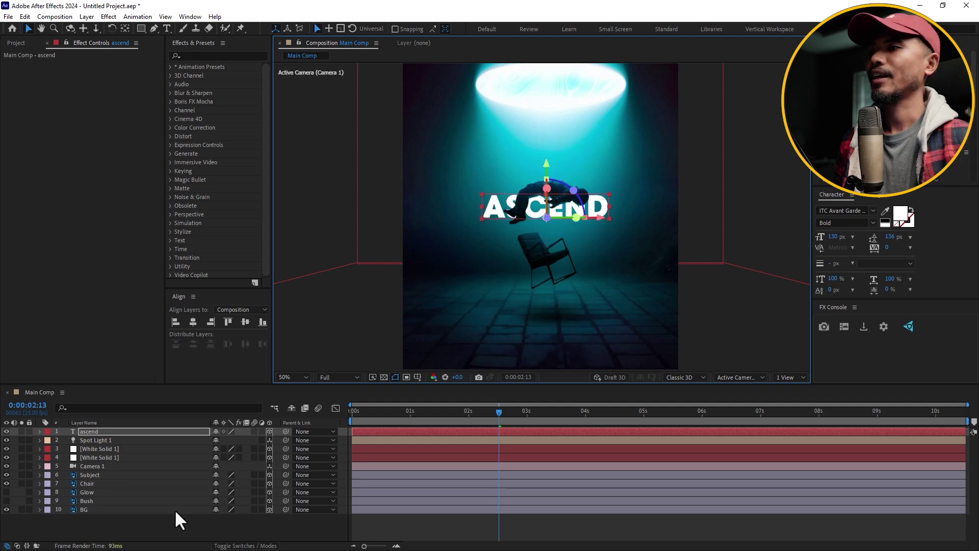
pyautogui.click(168, 516)
# Create a new solid named 'particle'.
pyautogui.hotkey('ctrl', 'y')
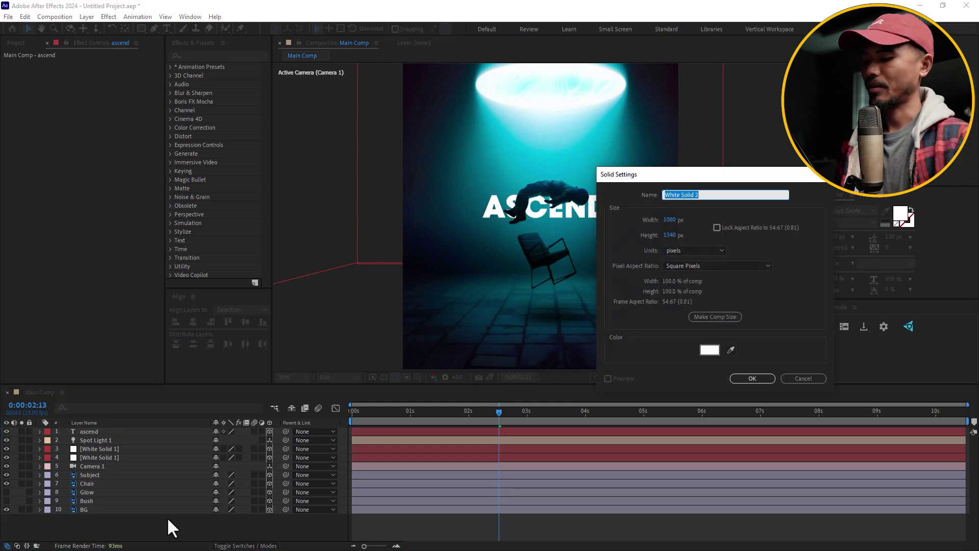
pyautogui.write('particle')
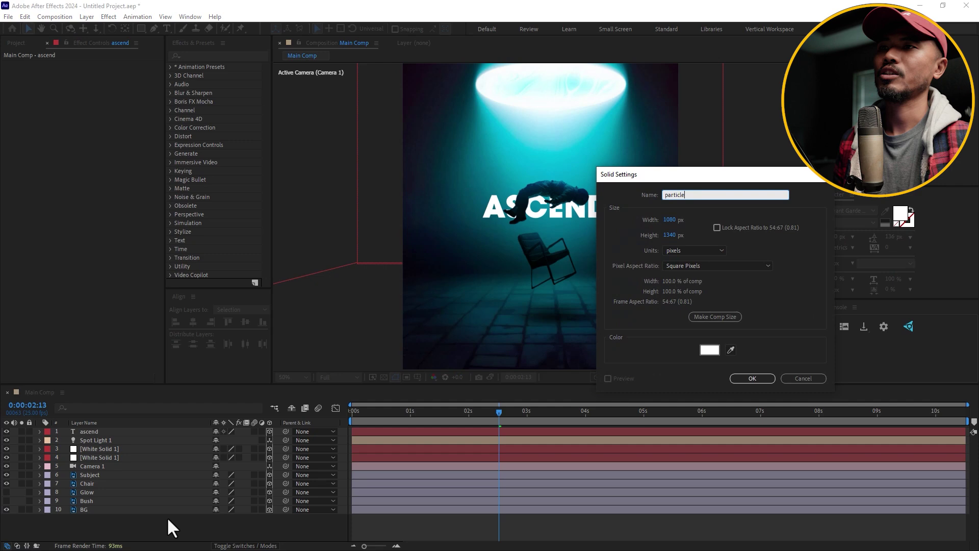
pyautogui.press('Return')
# Apply CC Particle World and set the Producer Radius X to 3.465 and Radius Z to 14.205.
pyautogui.hotkey('ctrl', 'space')
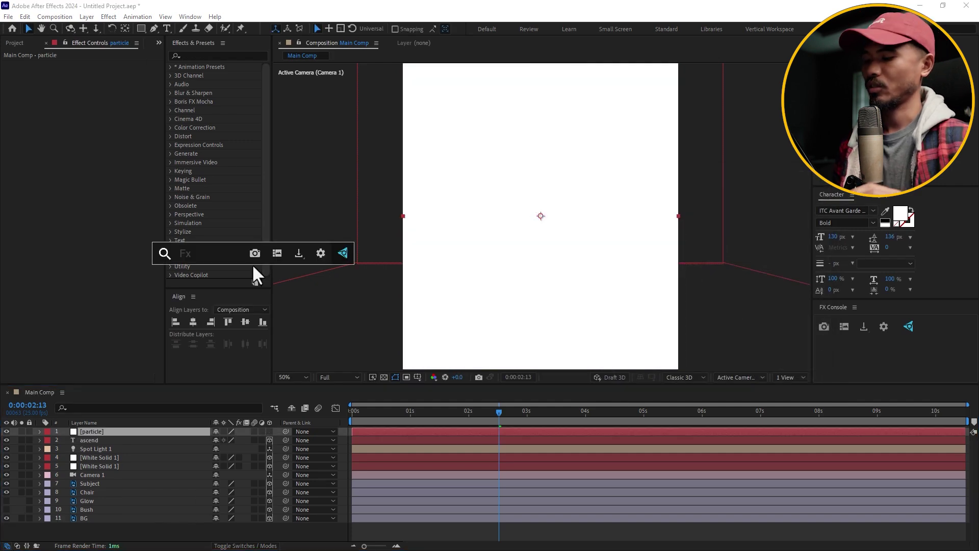
pyautogui.write('cc part')
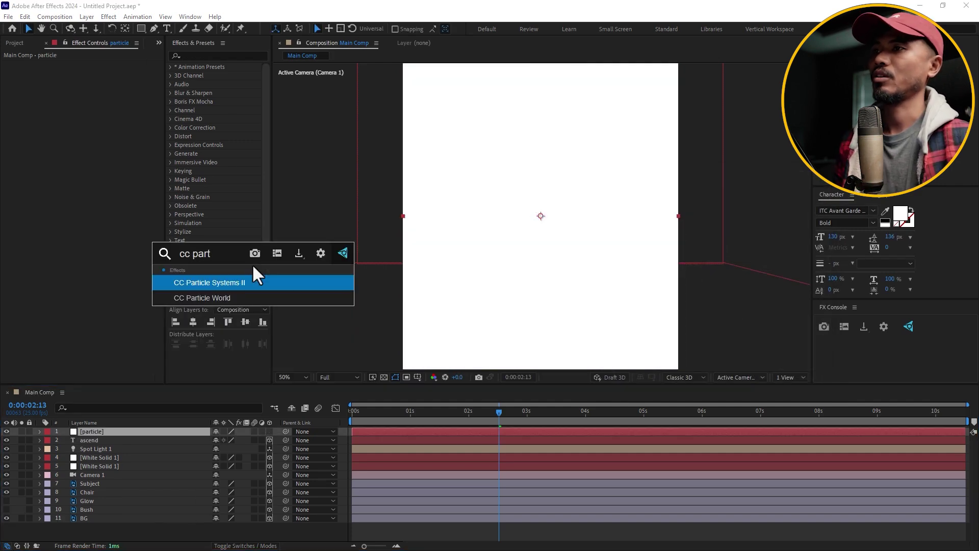
pyautogui.click(244, 292)
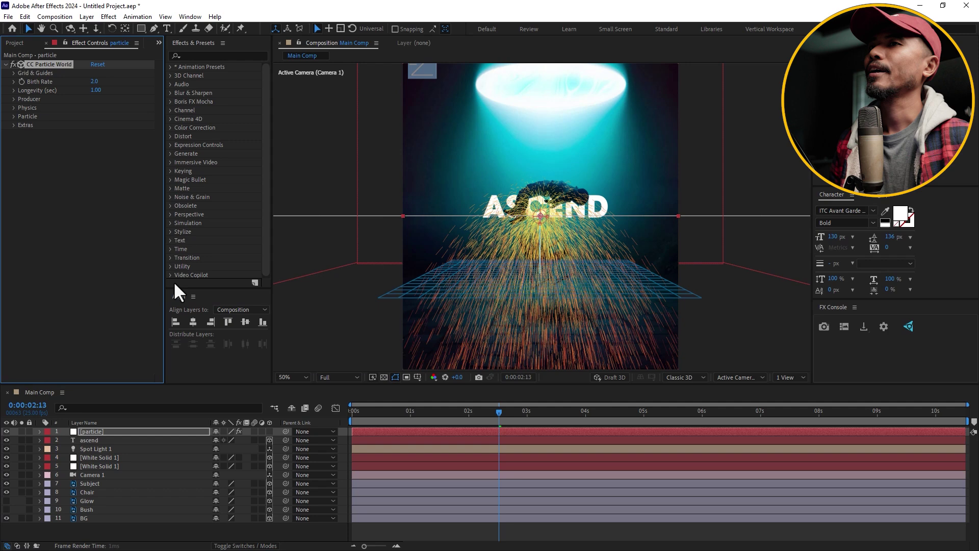
pyautogui.click(14, 99)
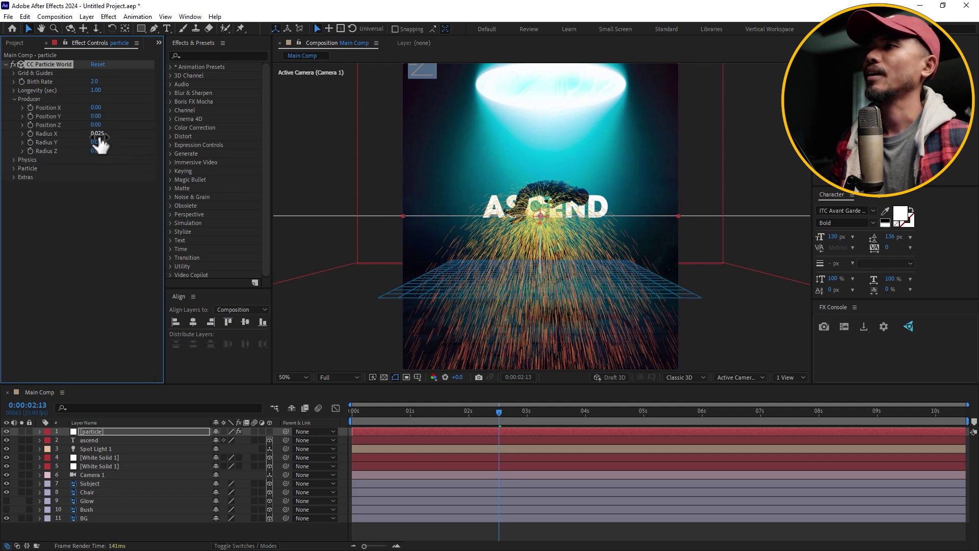
pyautogui.moveTo(97, 134); pyautogui.dragTo(236, 149)
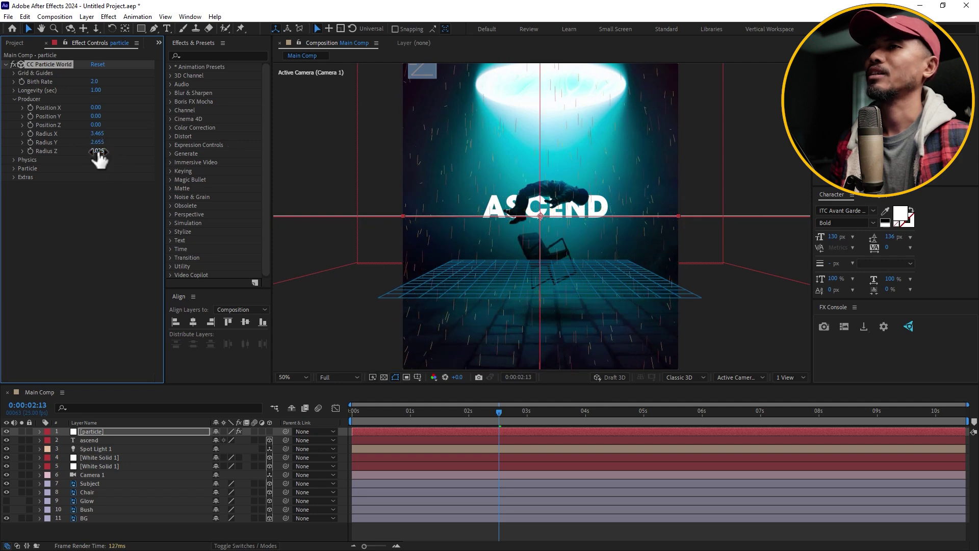
pyautogui.moveTo(98, 151); pyautogui.dragTo(214, 151)
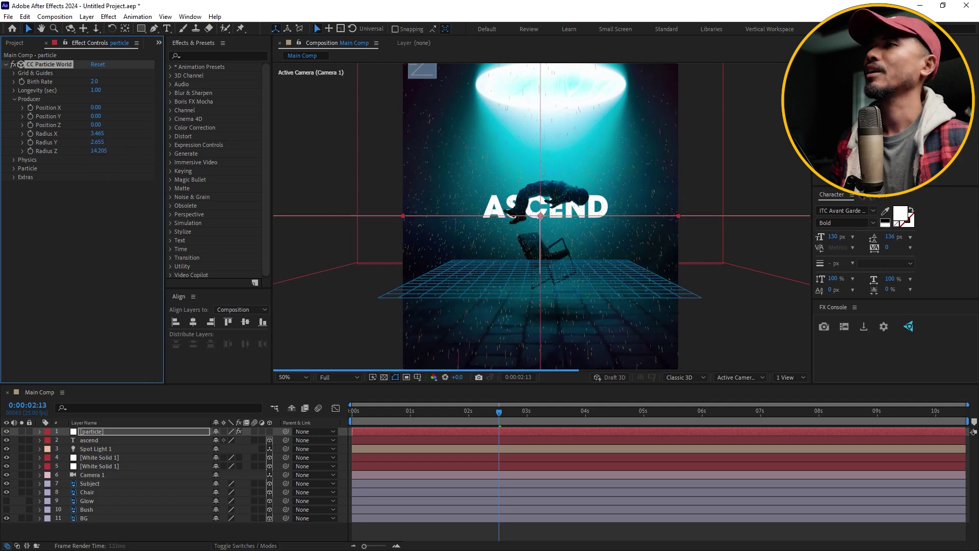
# Set the Physics Animation to Direction Axis with Velocity 0.50.
pyautogui.click(15, 99)
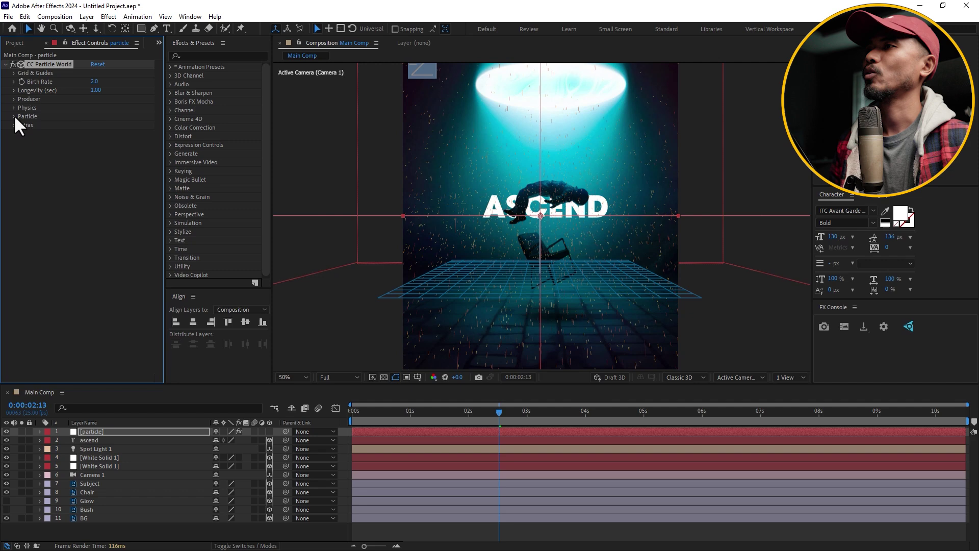
pyautogui.click(14, 107)
pyautogui.click(126, 118)
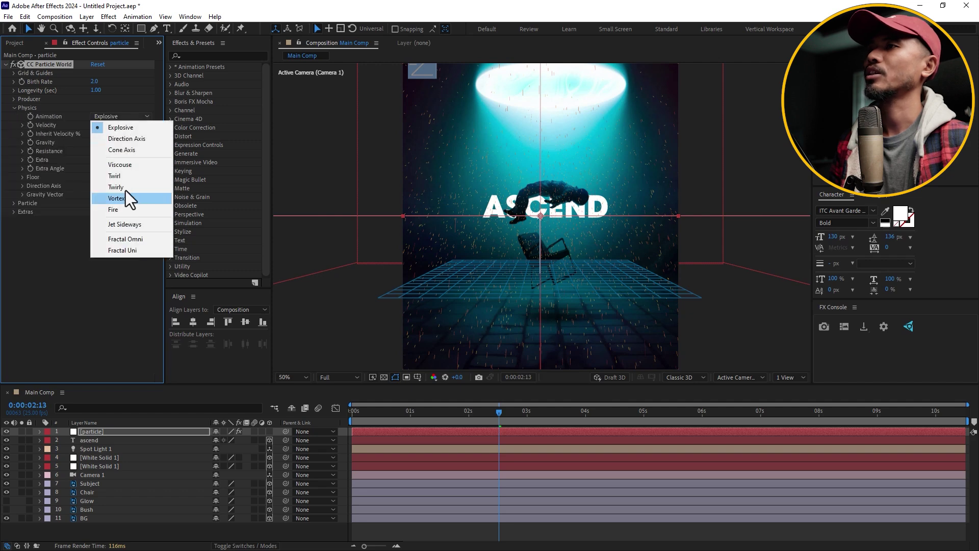
pyautogui.click(132, 139)
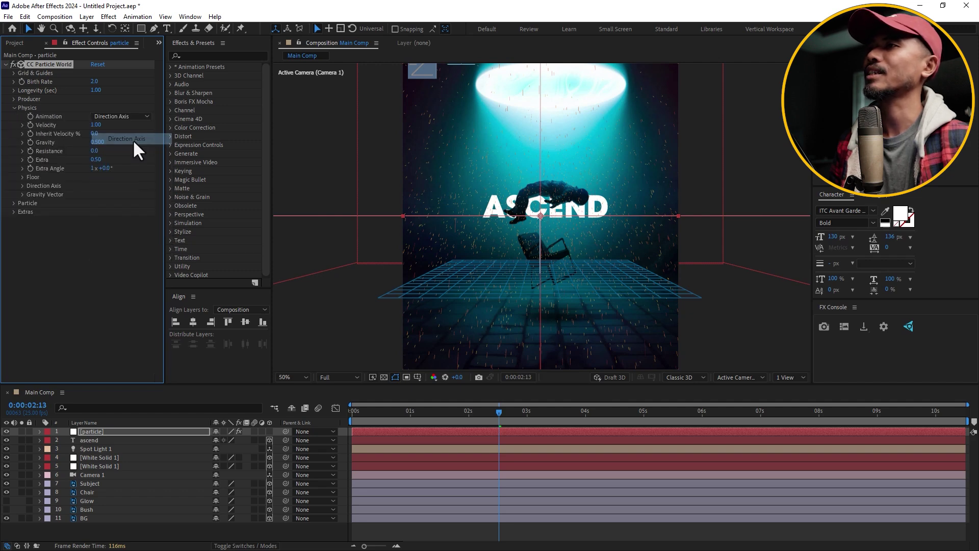
pyautogui.click(96, 125)
pyautogui.write('.5')
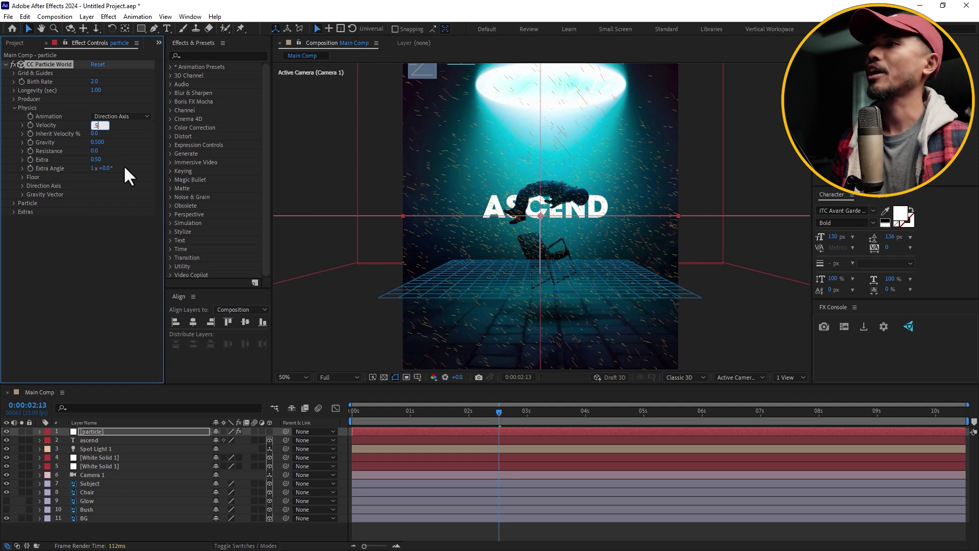
pyautogui.press('Return')
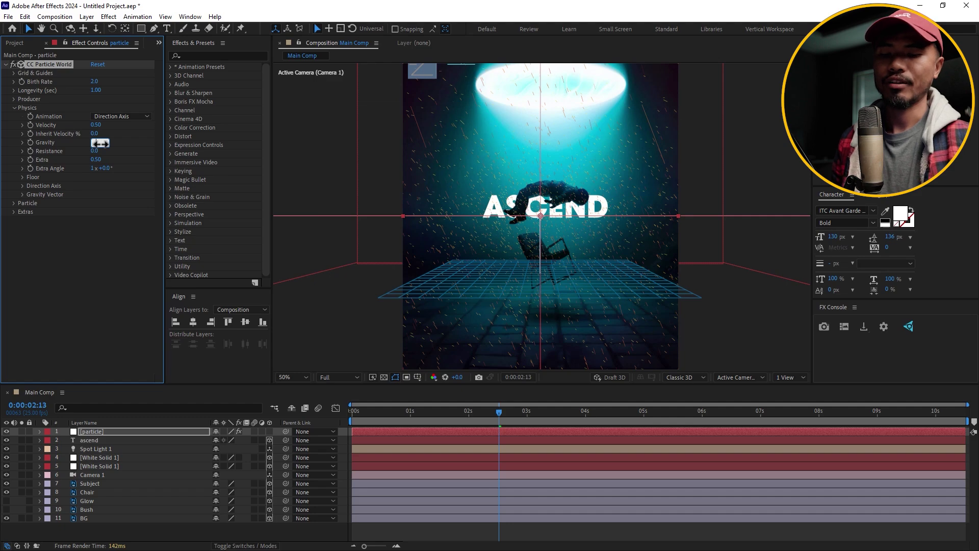
# Set Gravity to -1.000 and Resistance to 10.0, previewing the particle motion.
pyautogui.press('Return')
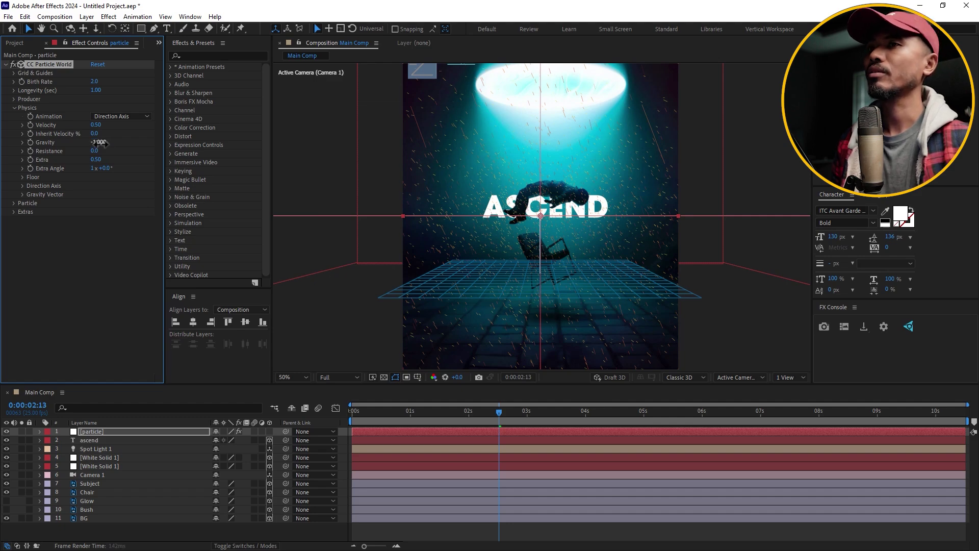
pyautogui.press('space')
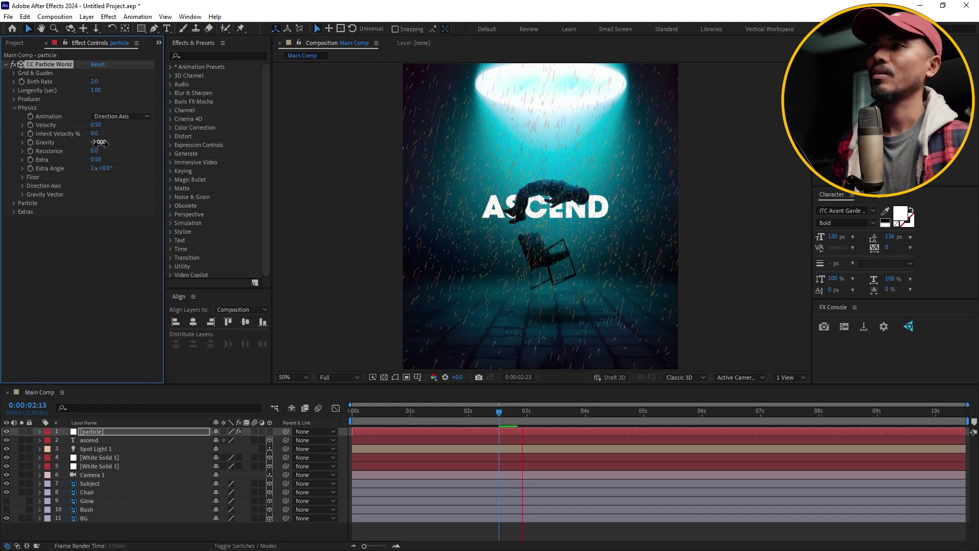
pyautogui.press('space')
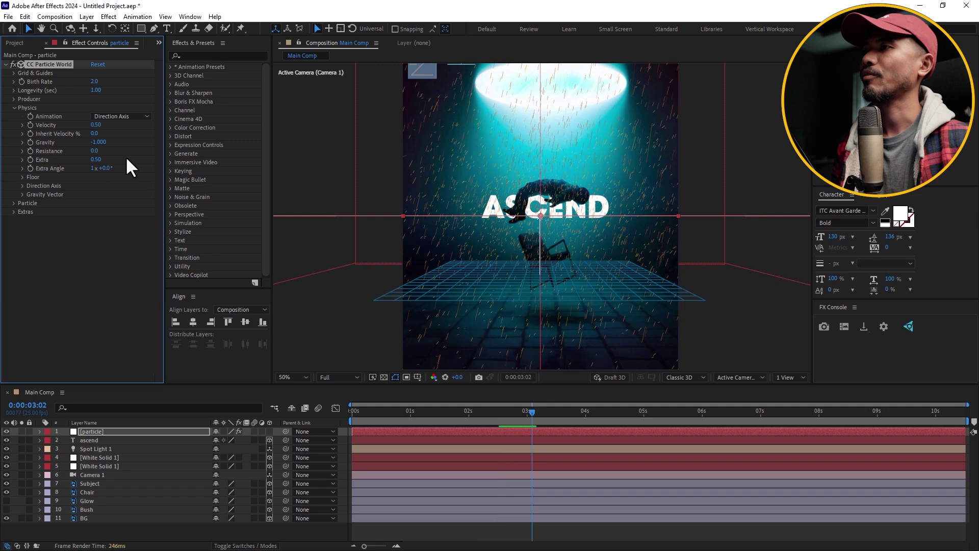
pyautogui.click(95, 151)
pyautogui.press('Return')
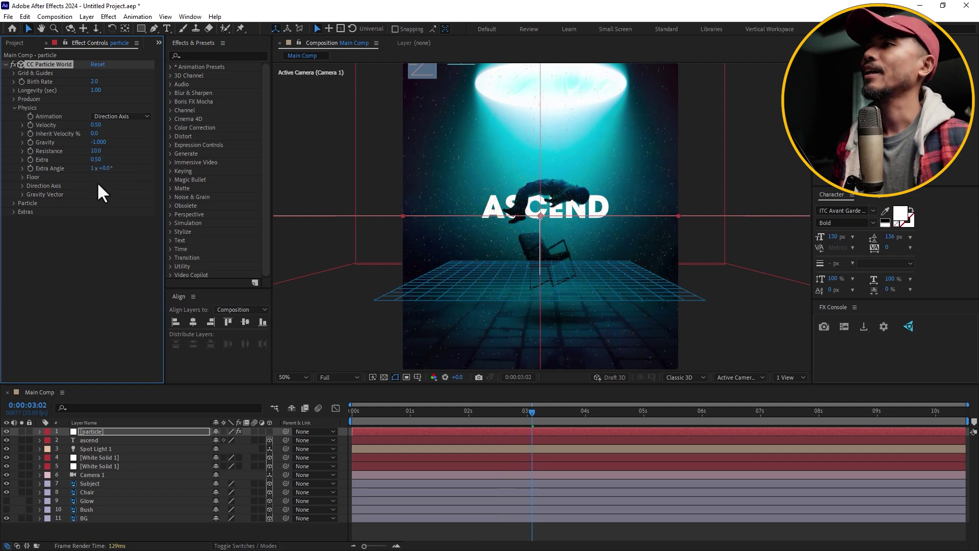
# Set the Particle Type to Faded Sphere.
pyautogui.click(13, 107)
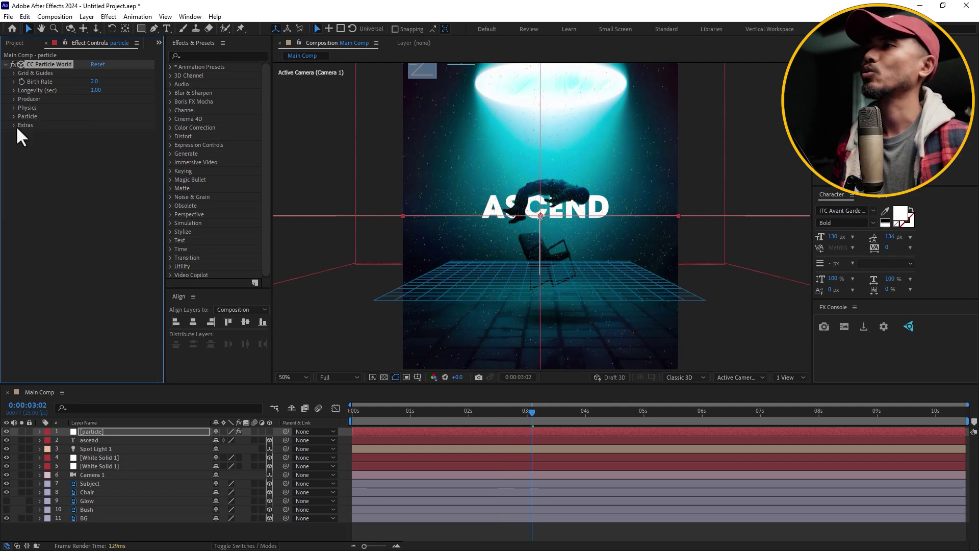
pyautogui.click(13, 116)
pyautogui.click(144, 125)
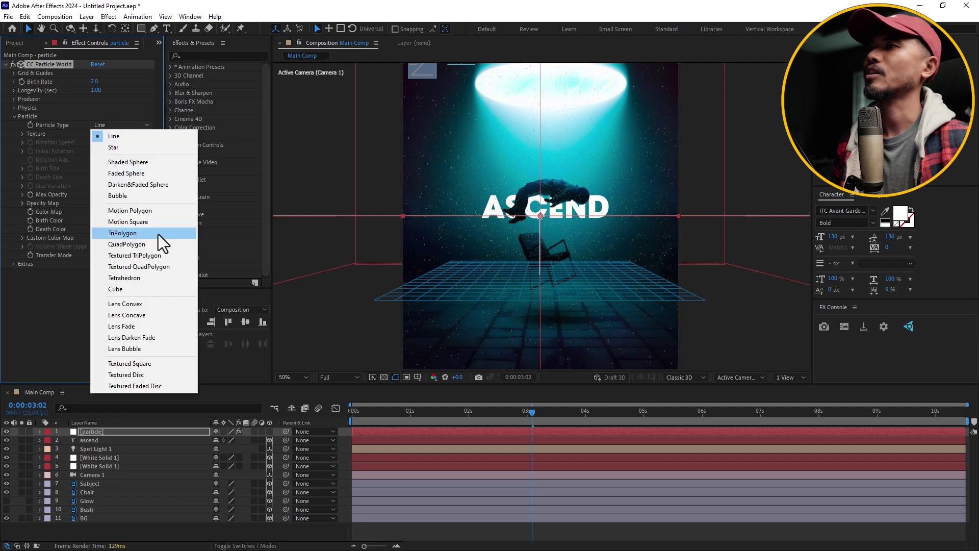
pyautogui.click(152, 173)
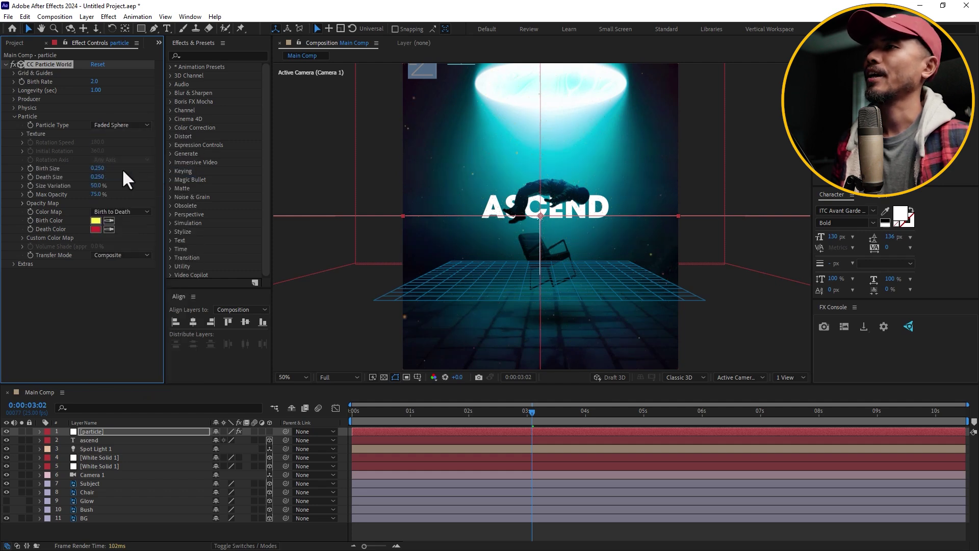
# Make the Birth Color white and sample a teal Death Color from the poster.
pyautogui.click(96, 220)
pyautogui.click(219, 233)
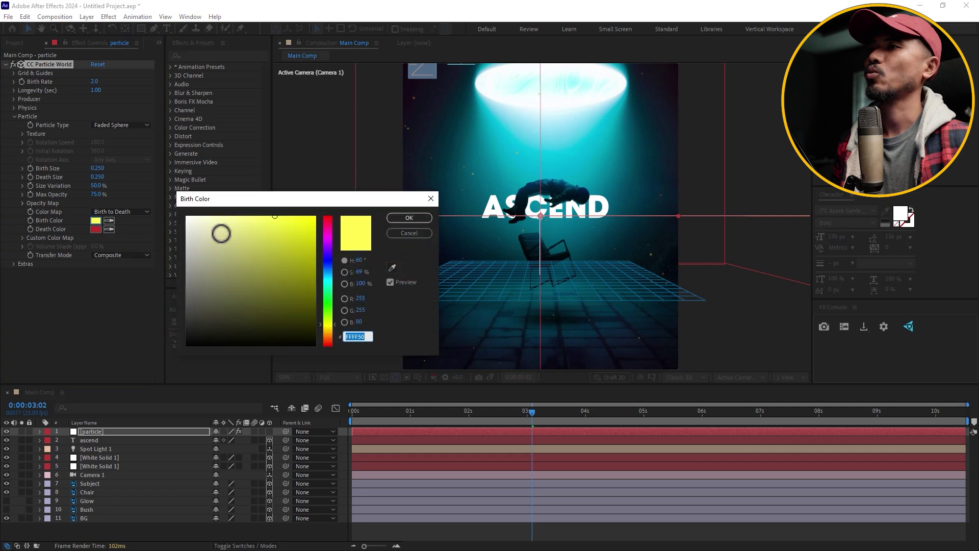
pyautogui.click(187, 217)
pyautogui.press('Return')
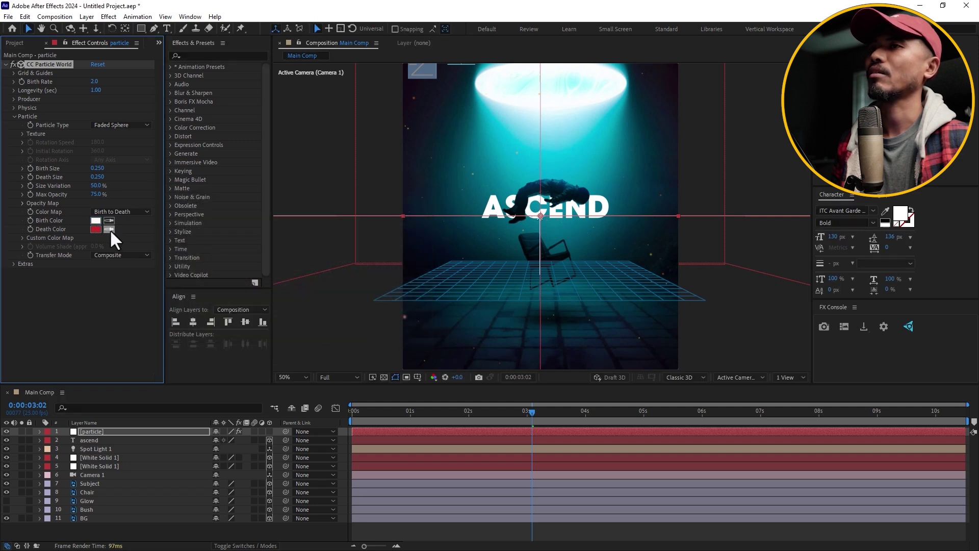
pyautogui.click(110, 229)
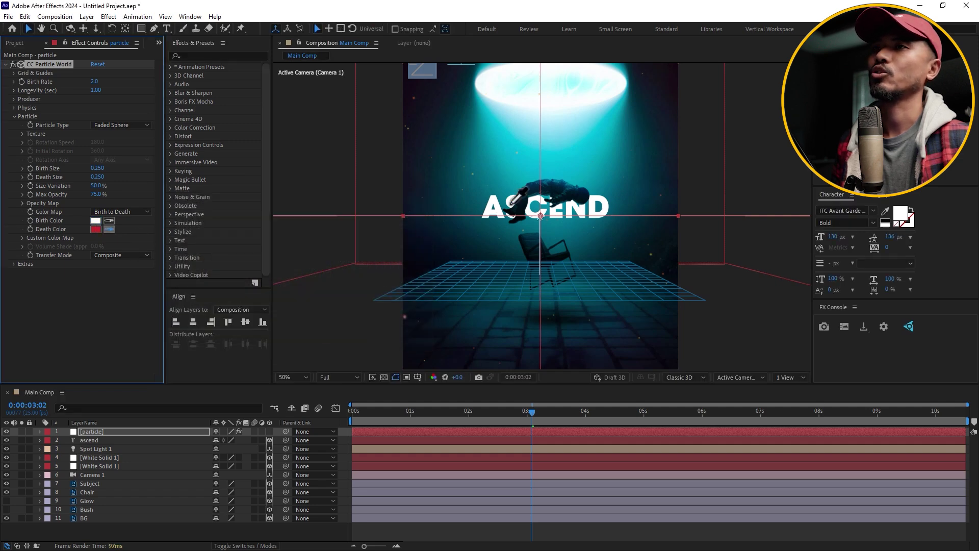
pyautogui.click(457, 116)
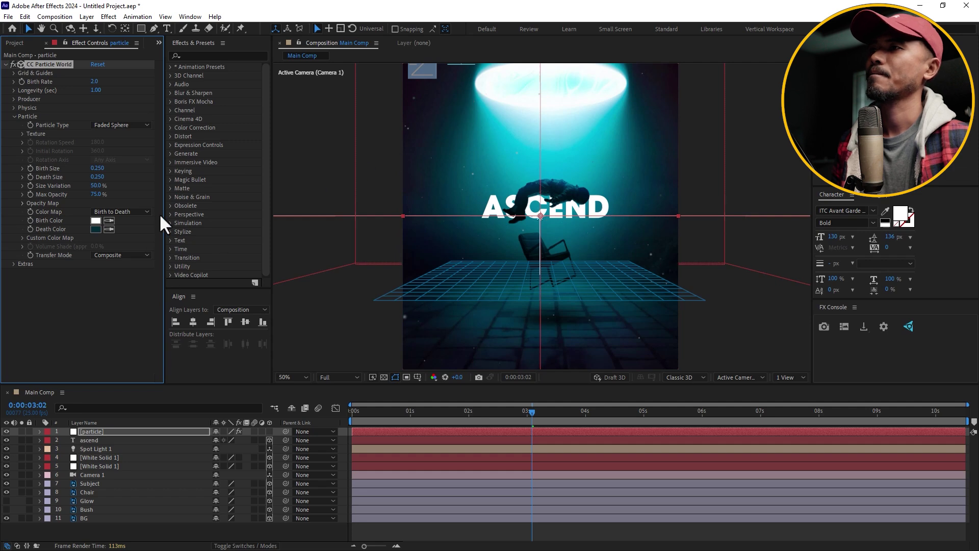
pyautogui.click(441, 124)
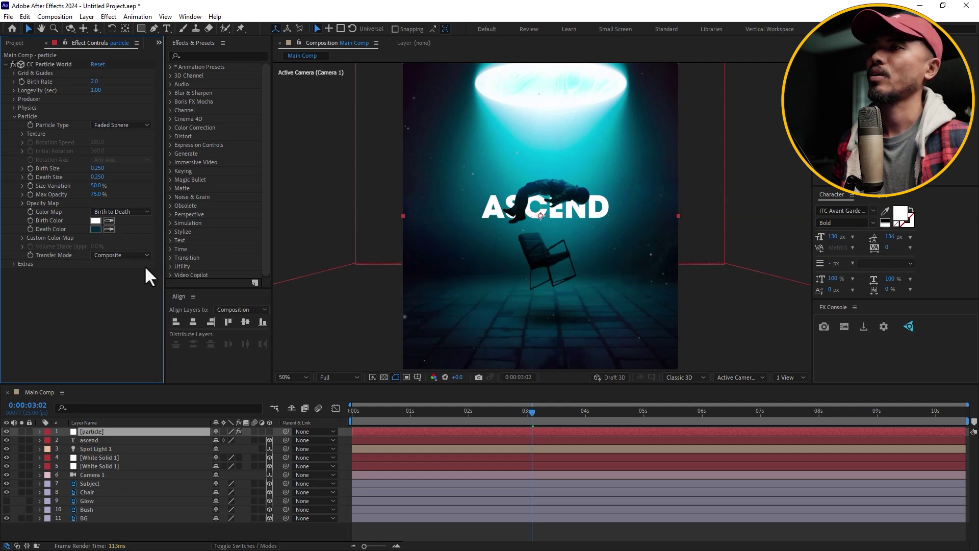
pyautogui.click(106, 230)
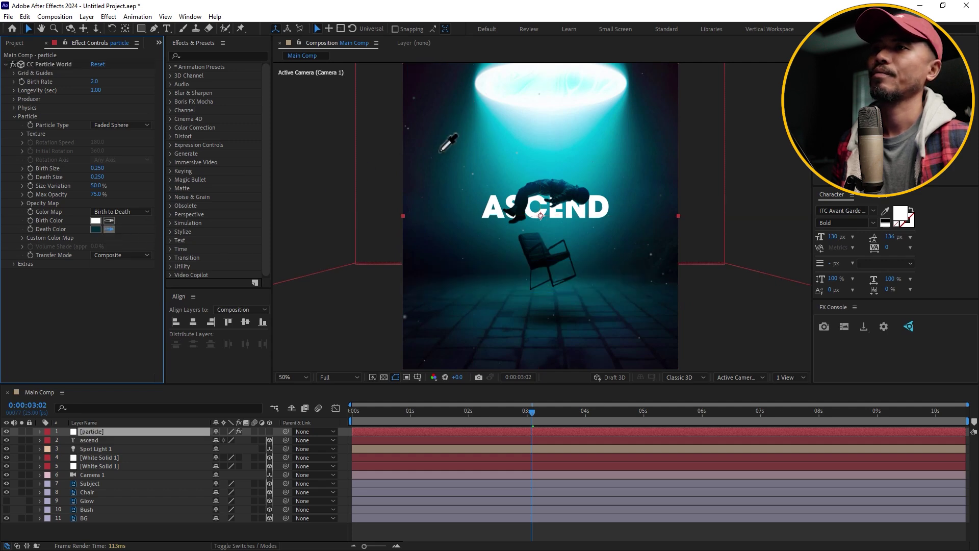
pyautogui.click(475, 129)
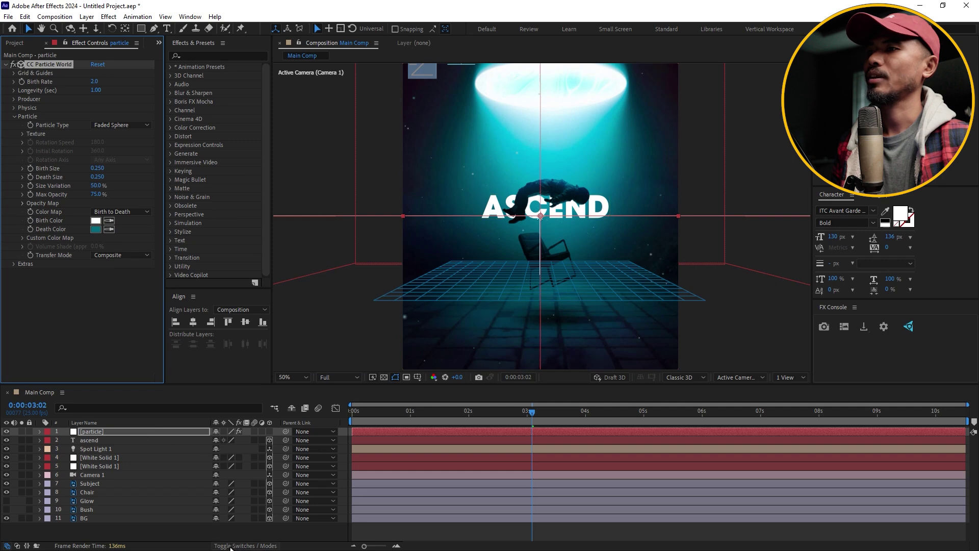
# Set the particle layer's blending mode to Add.
pyautogui.click(239, 545)
pyautogui.click(166, 432)
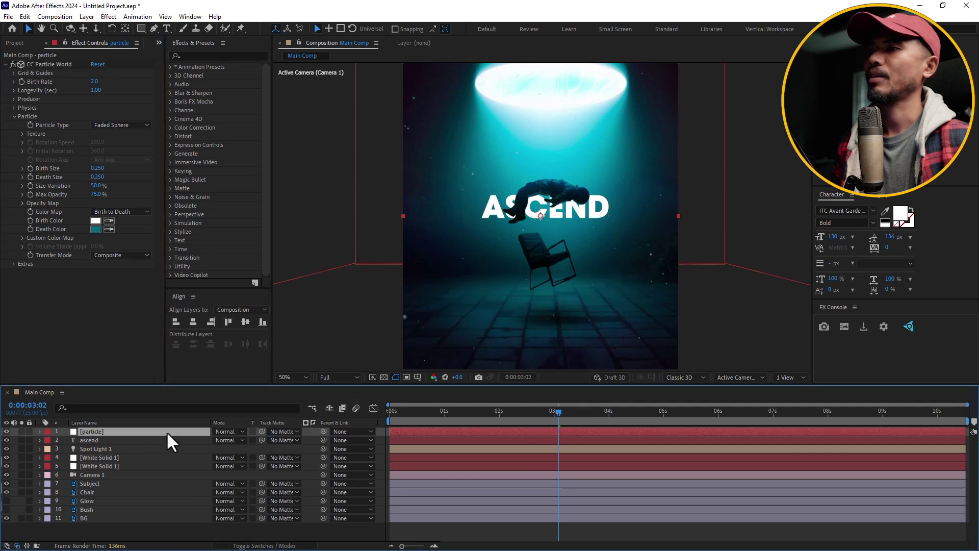
pyautogui.click(235, 432)
pyautogui.click(305, 207)
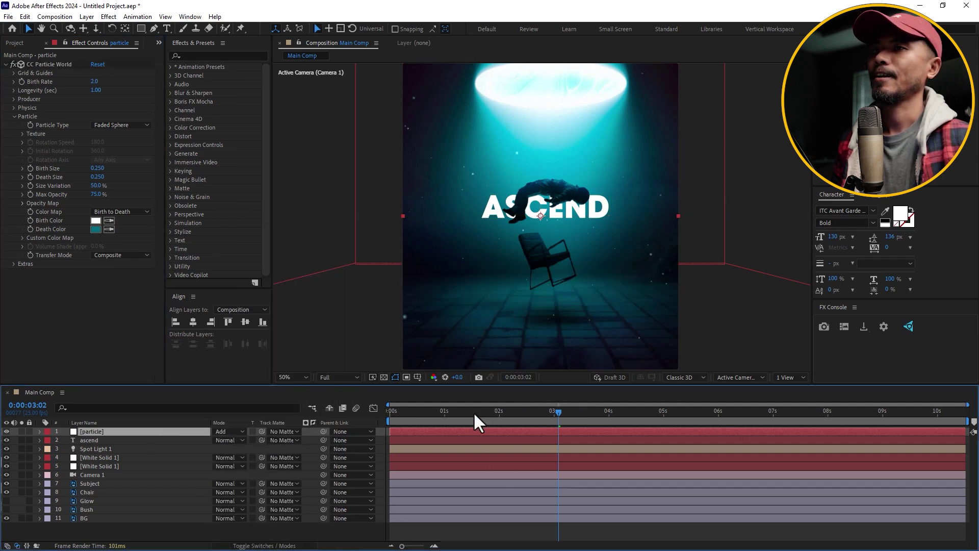
# Preview from the start and set particle Birth Size 0.100 and Death Size 1.170.
pyautogui.press('Home')
pyautogui.press('space')
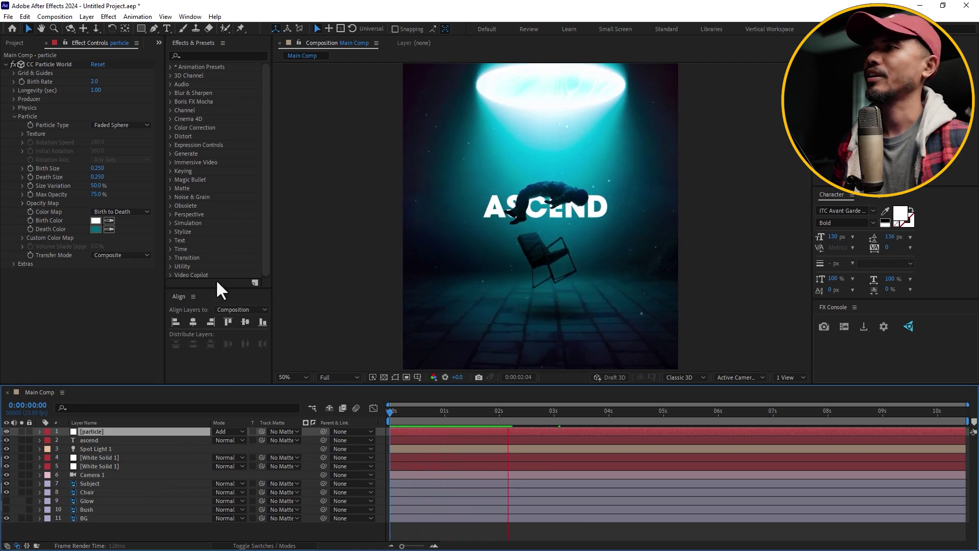
pyautogui.press('space')
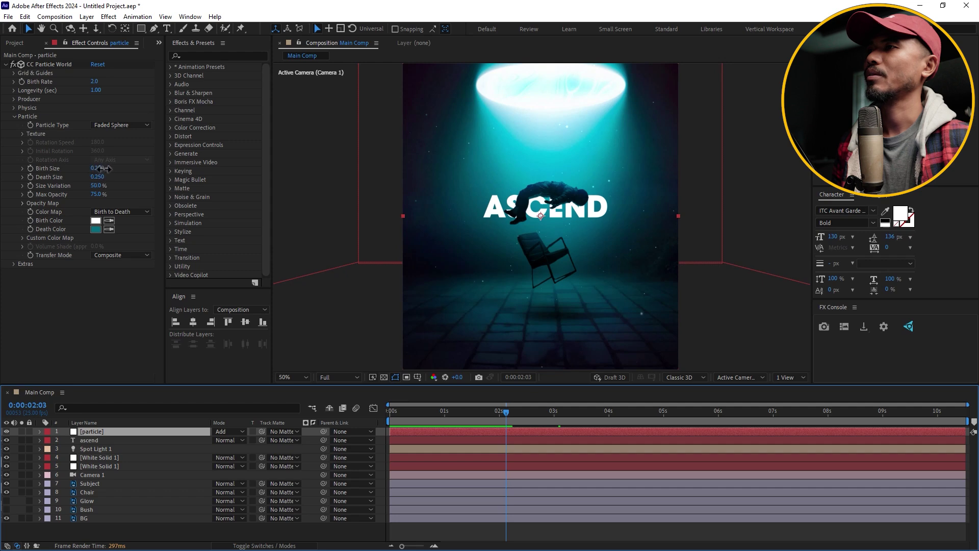
pyautogui.moveTo(102, 168); pyautogui.dragTo(163, 186)
# Slide the particle layer earlier so dust floats from frame one, then preview the animation.
pyautogui.click(495, 430)
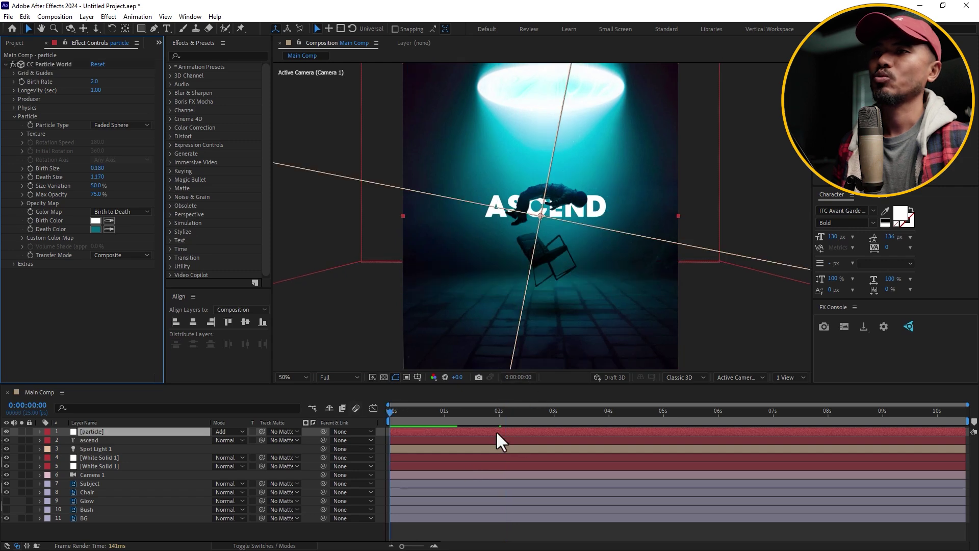
pyautogui.press('Home')
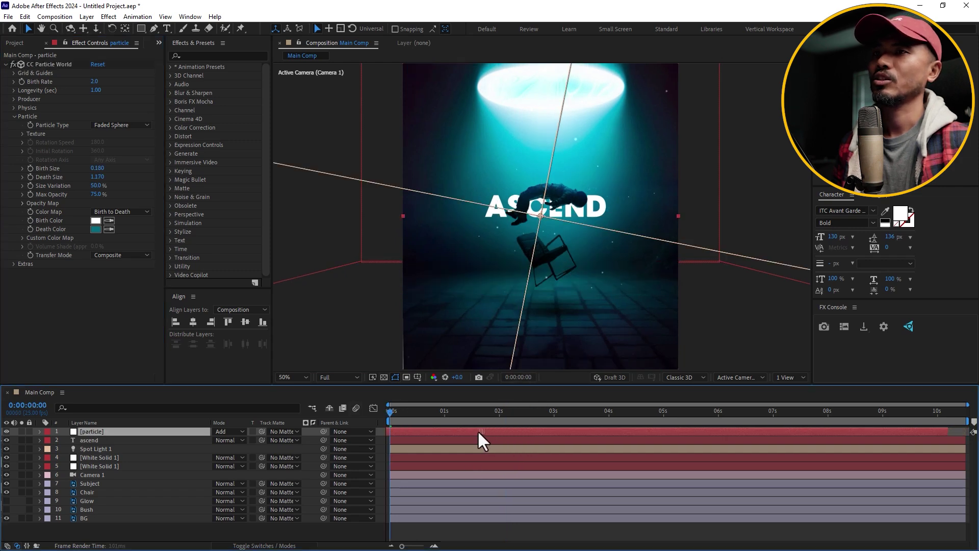
pyautogui.moveTo(478, 432); pyautogui.dragTo(411, 434)
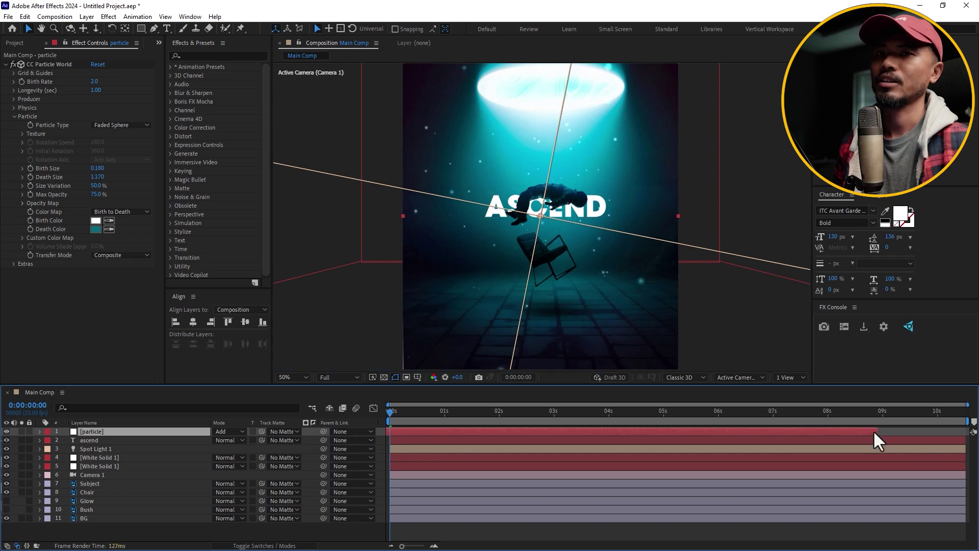
pyautogui.press('space')
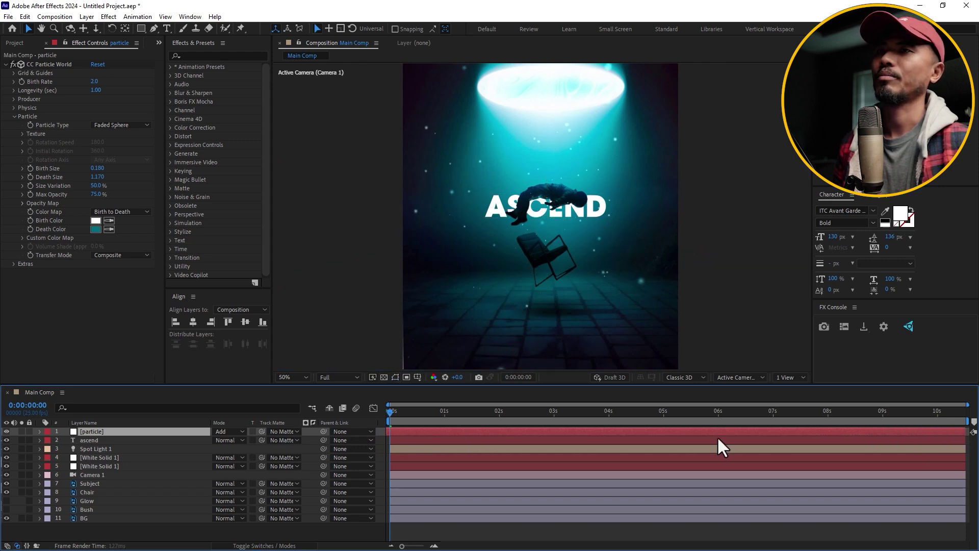